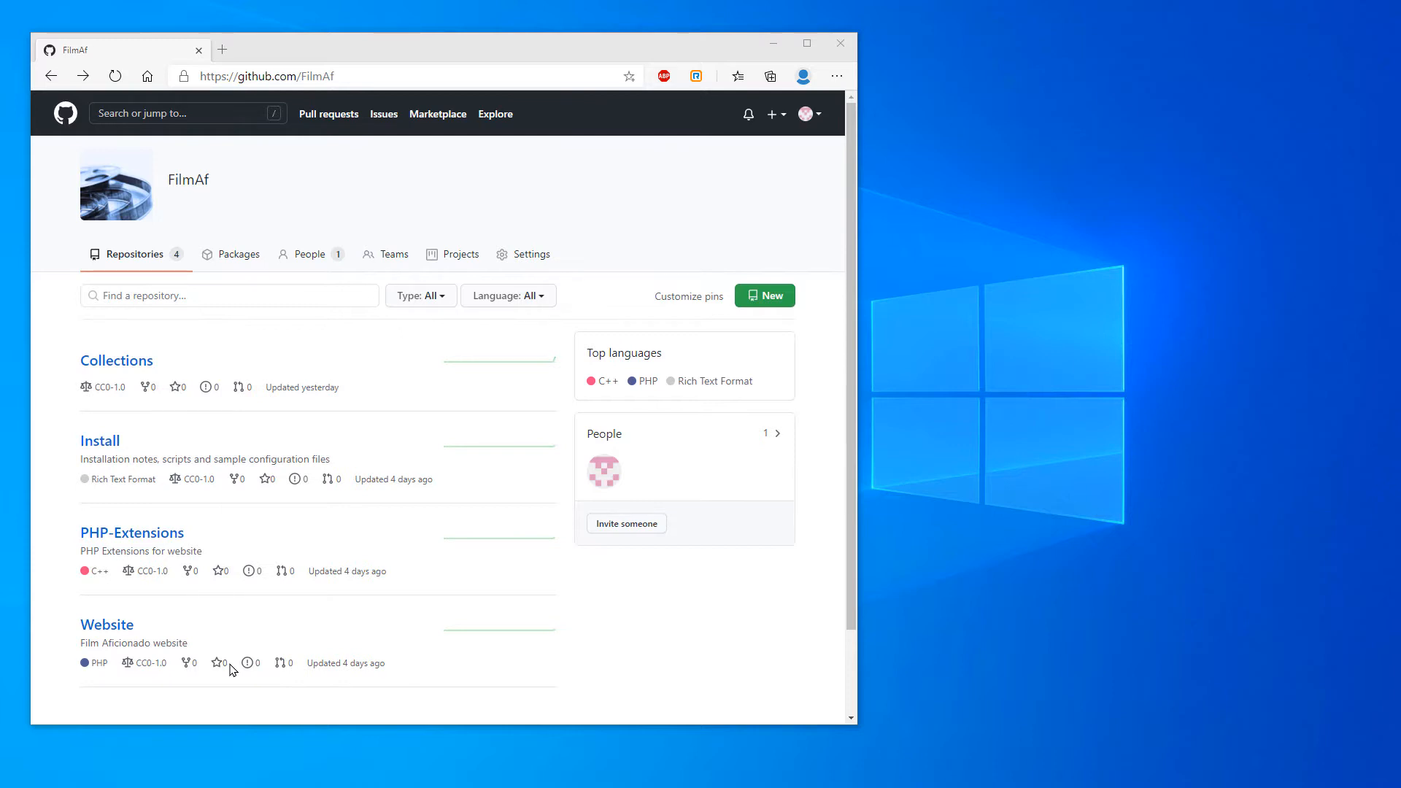
# Open the Collections repository and read its README on how the files are split and which fields they contain
pyautogui.click(138, 367)
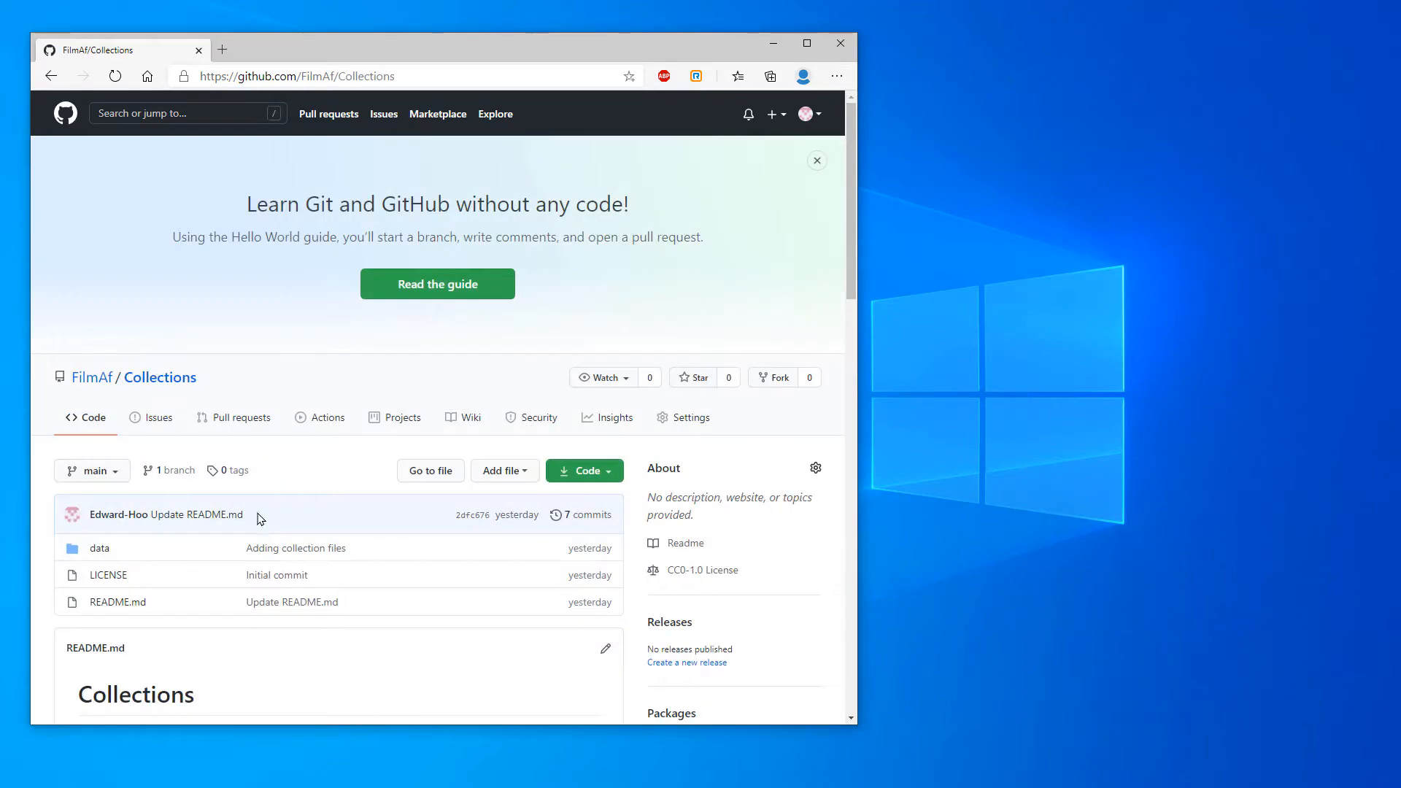
pyautogui.scroll(-6, 387, 337)
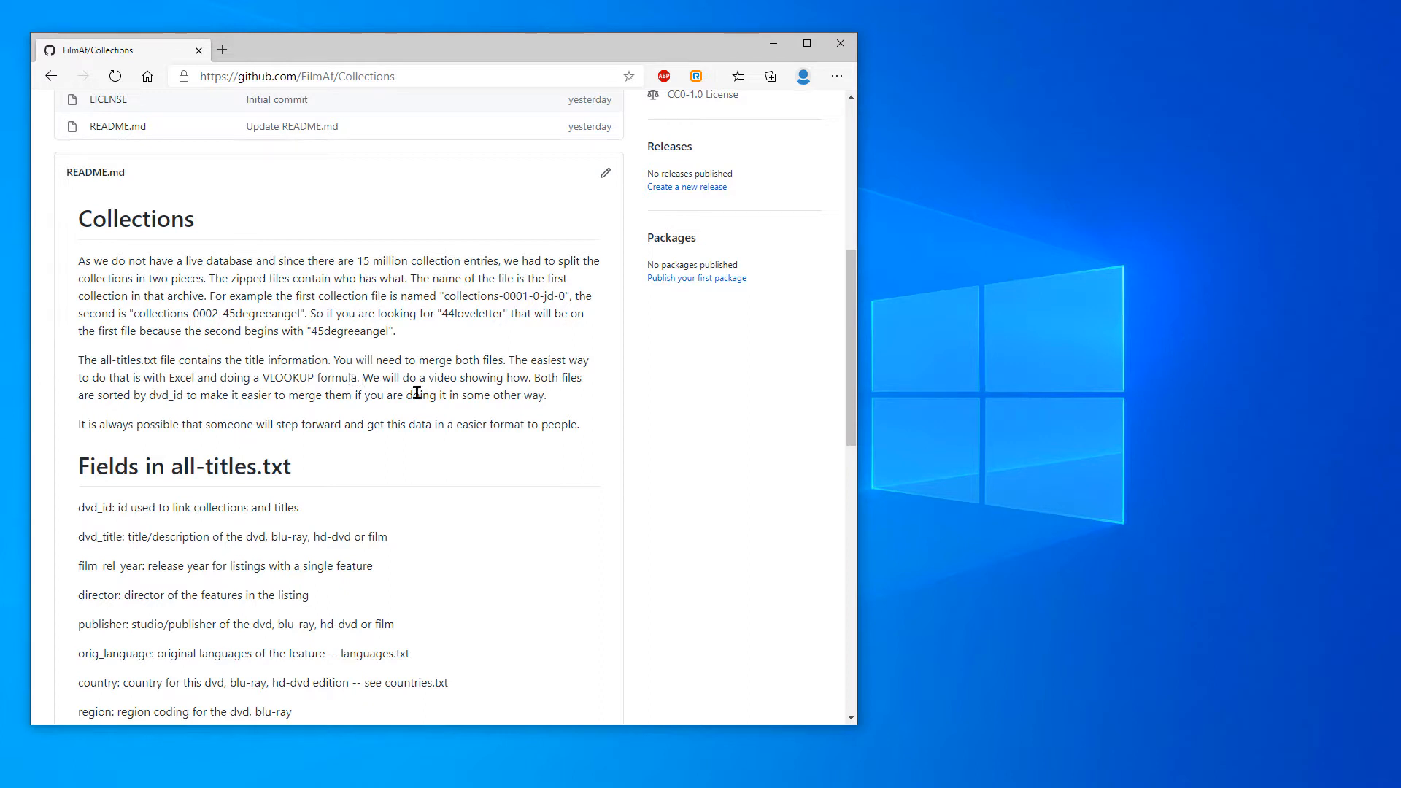
pyautogui.scroll(1, 511, 431)
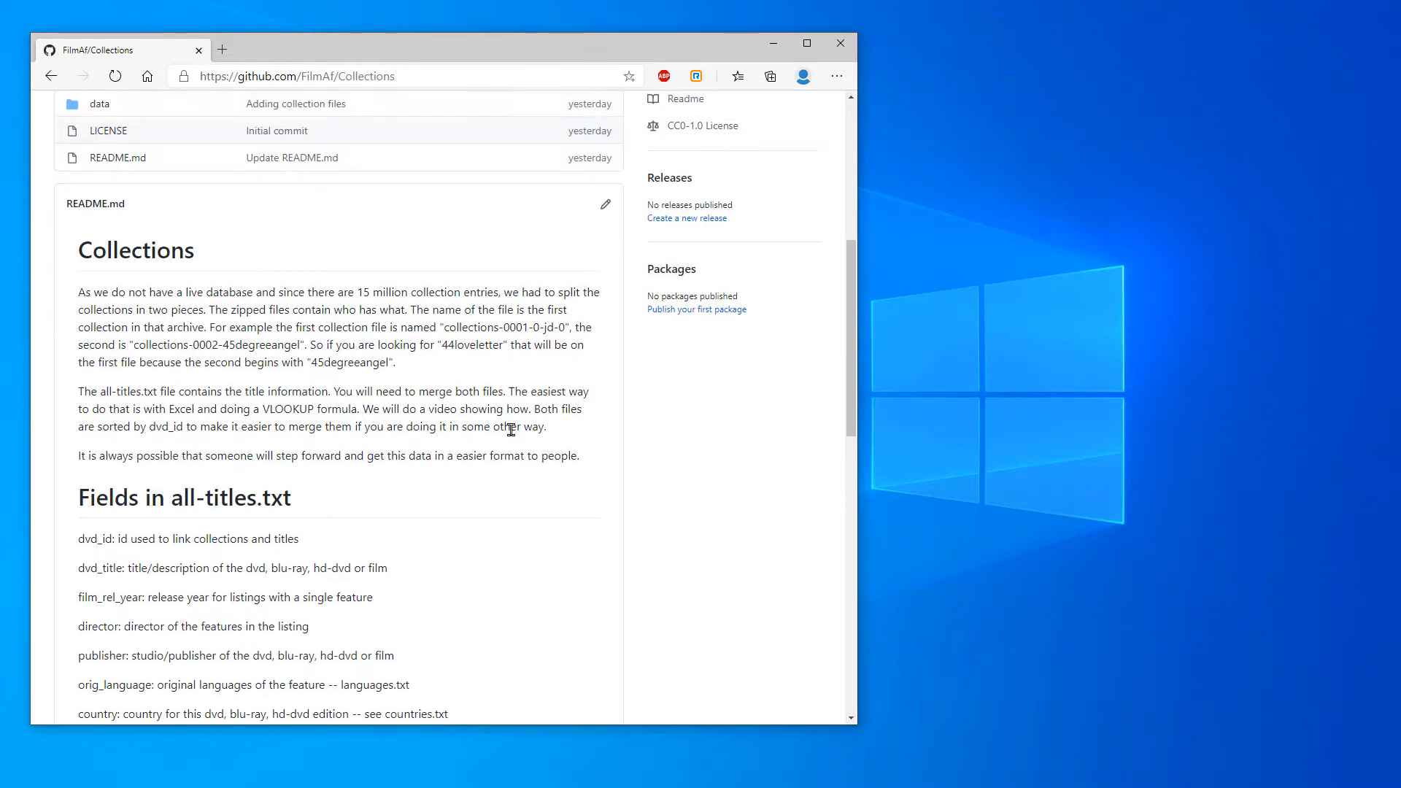
pyautogui.scroll(1, 517, 434)
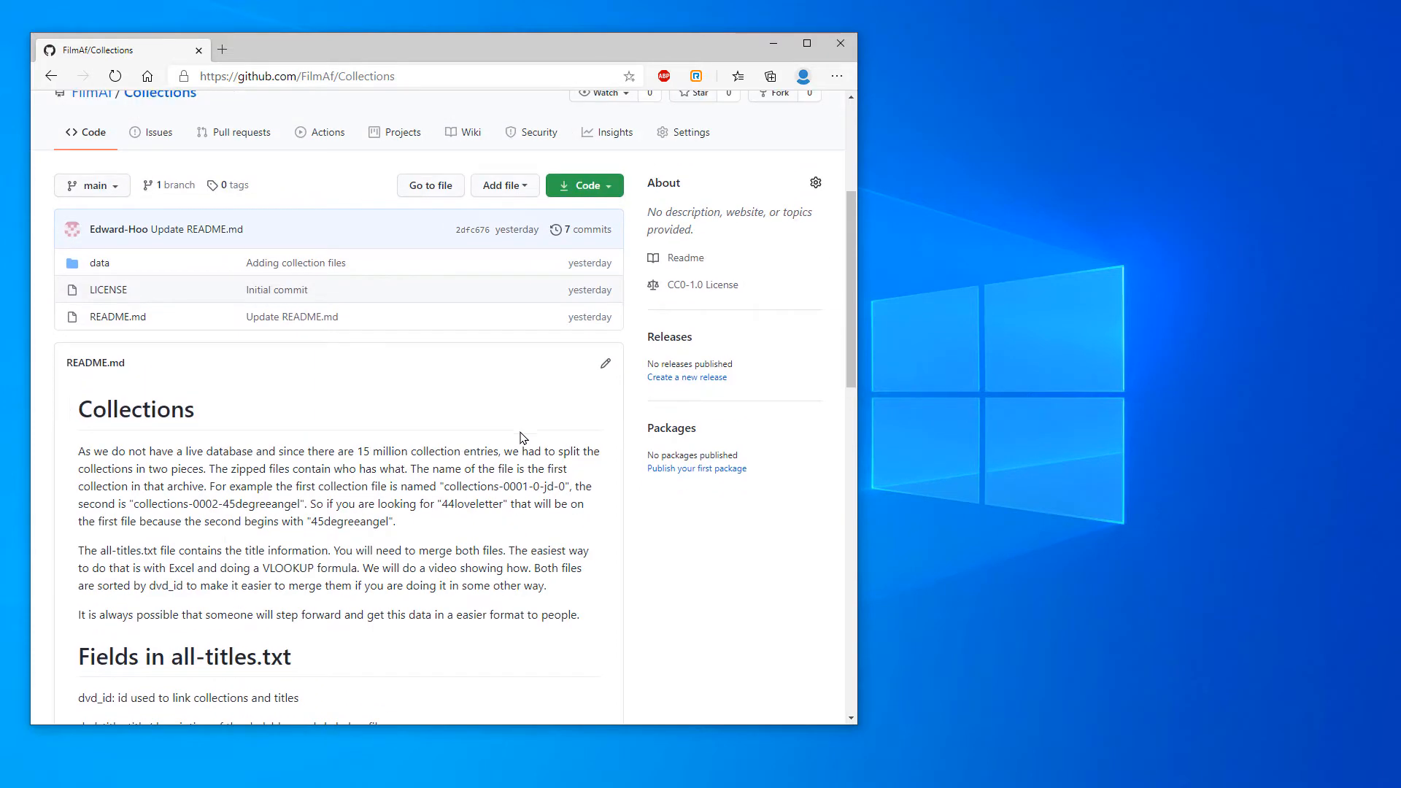
pyautogui.scroll(-4, 529, 445)
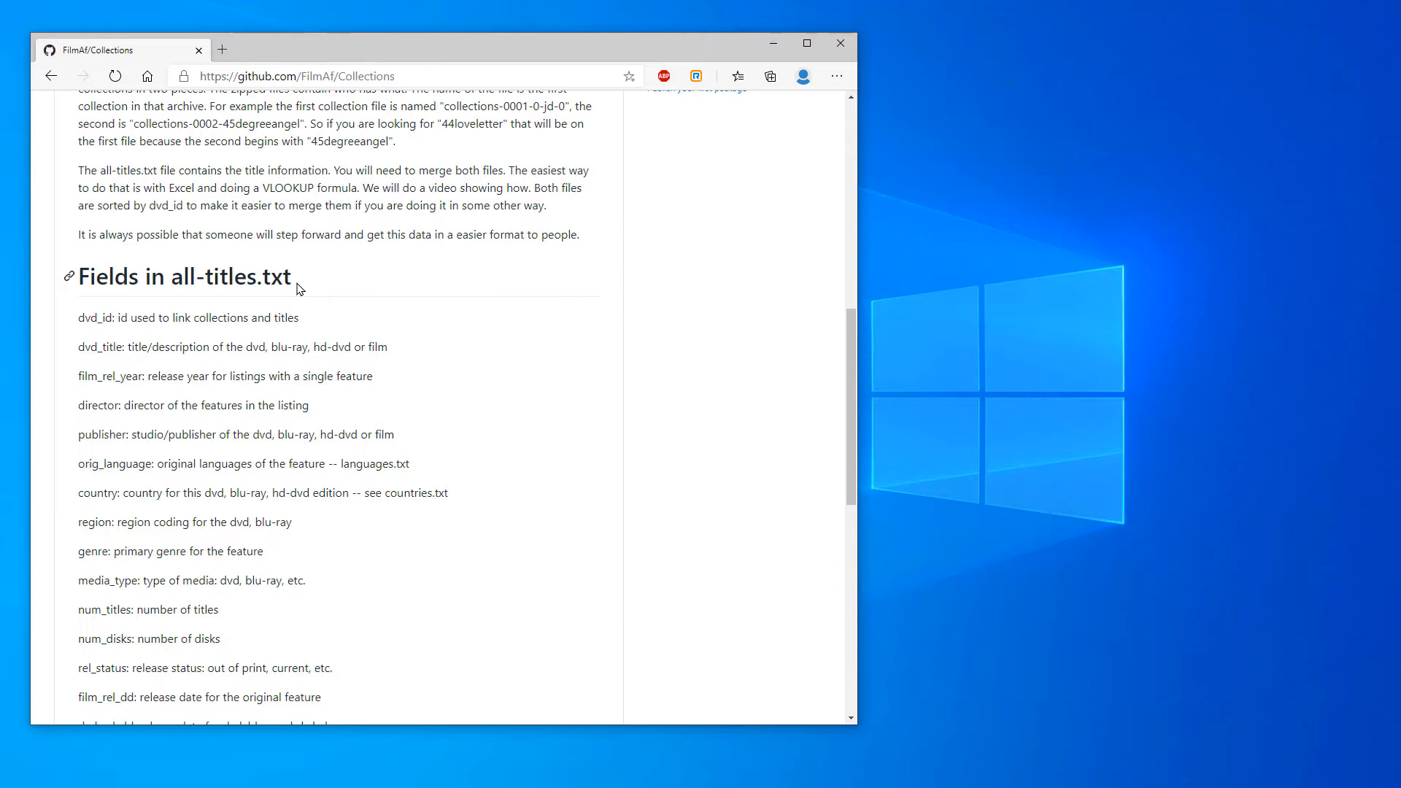
pyautogui.scroll(-7, 238, 635)
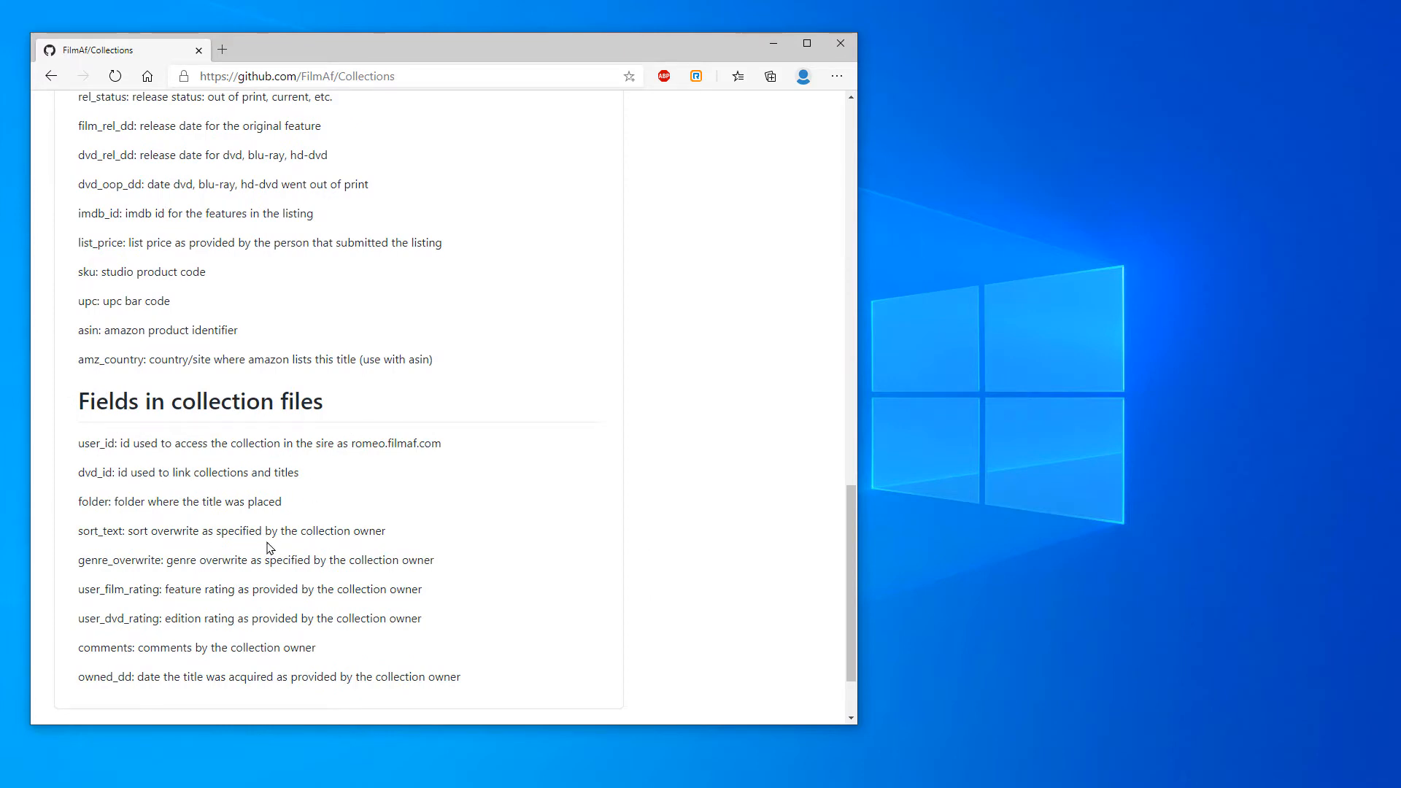
pyautogui.scroll(10, 416, 504)
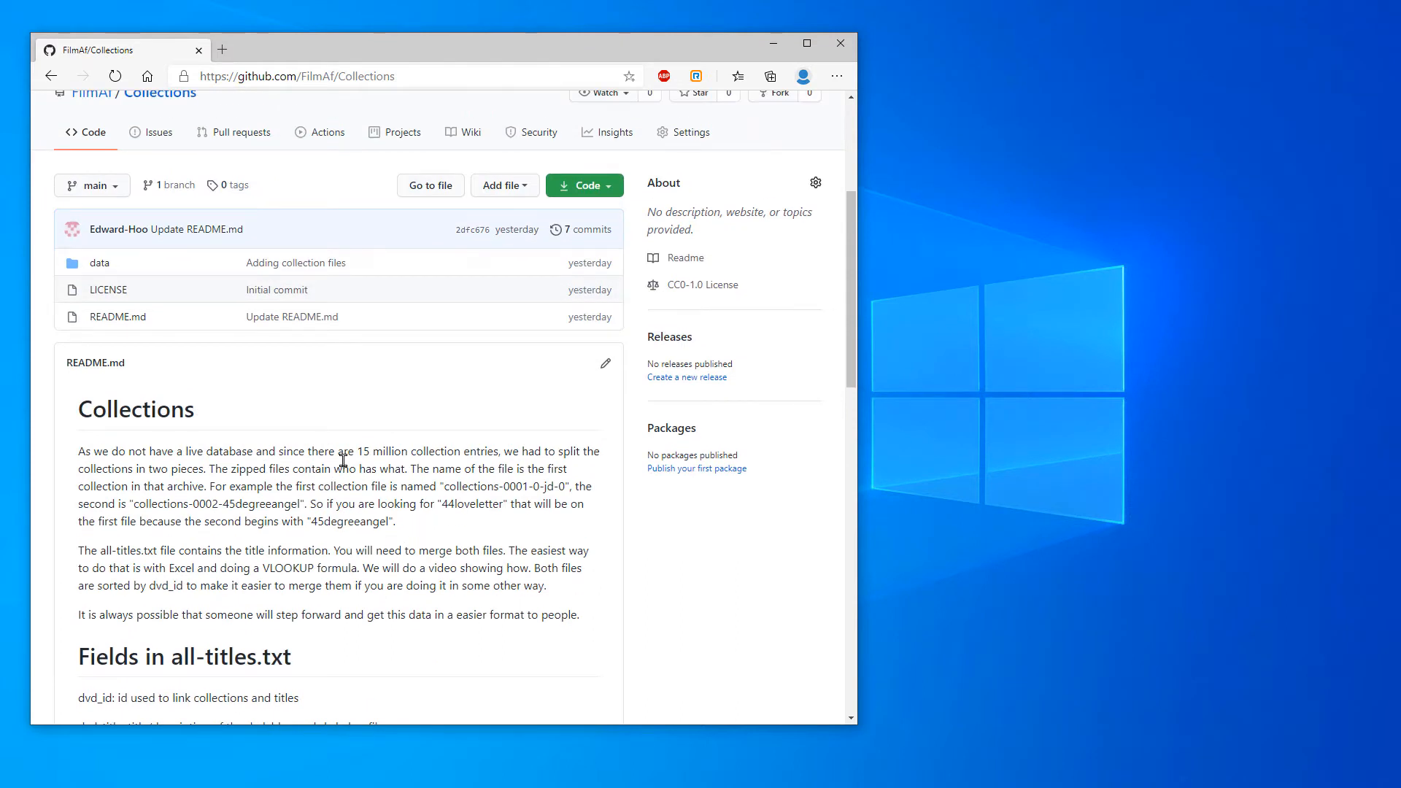
pyautogui.scroll(3, 347, 587)
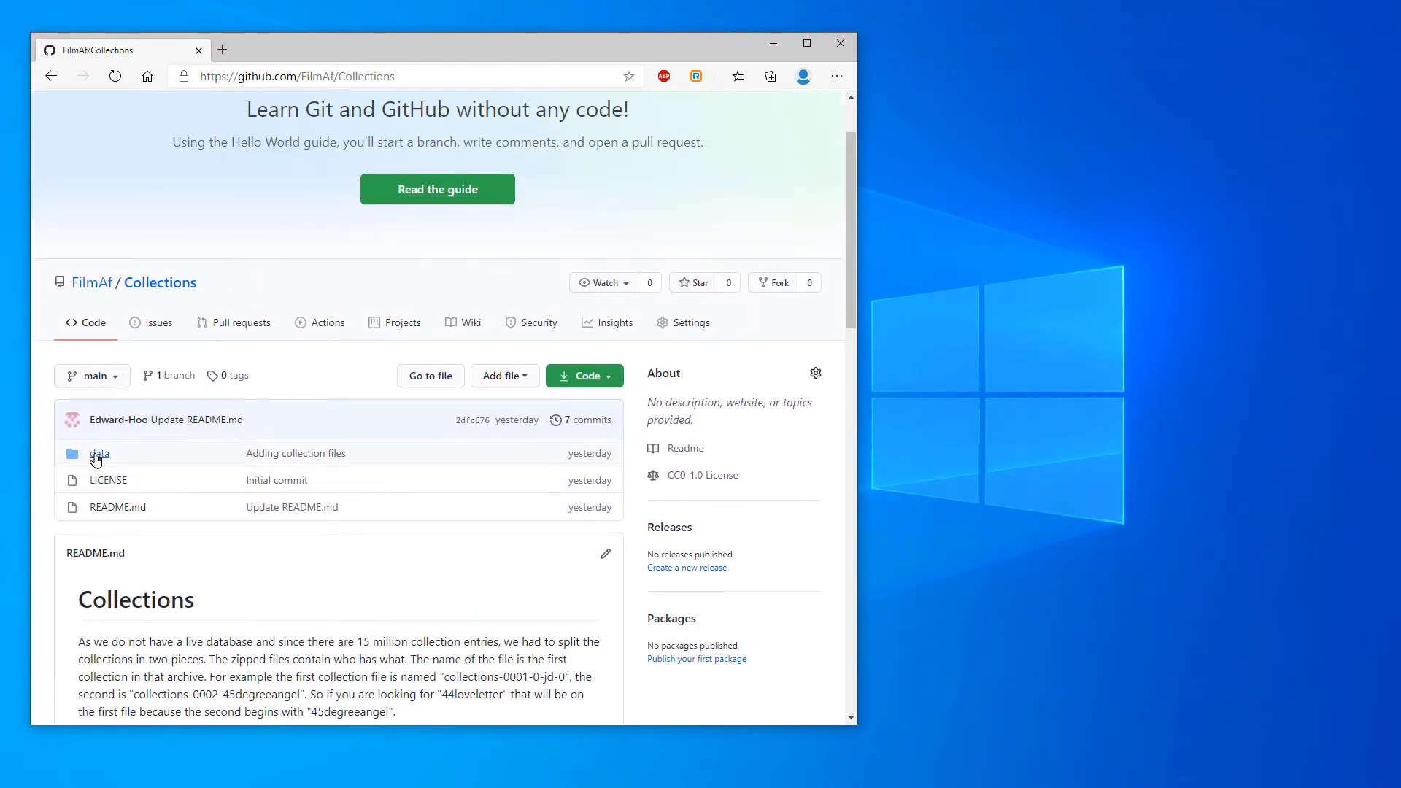
# Download all-titles.txt from the repository's data folder and save it in the VM Share folder
pyautogui.click(96, 456)
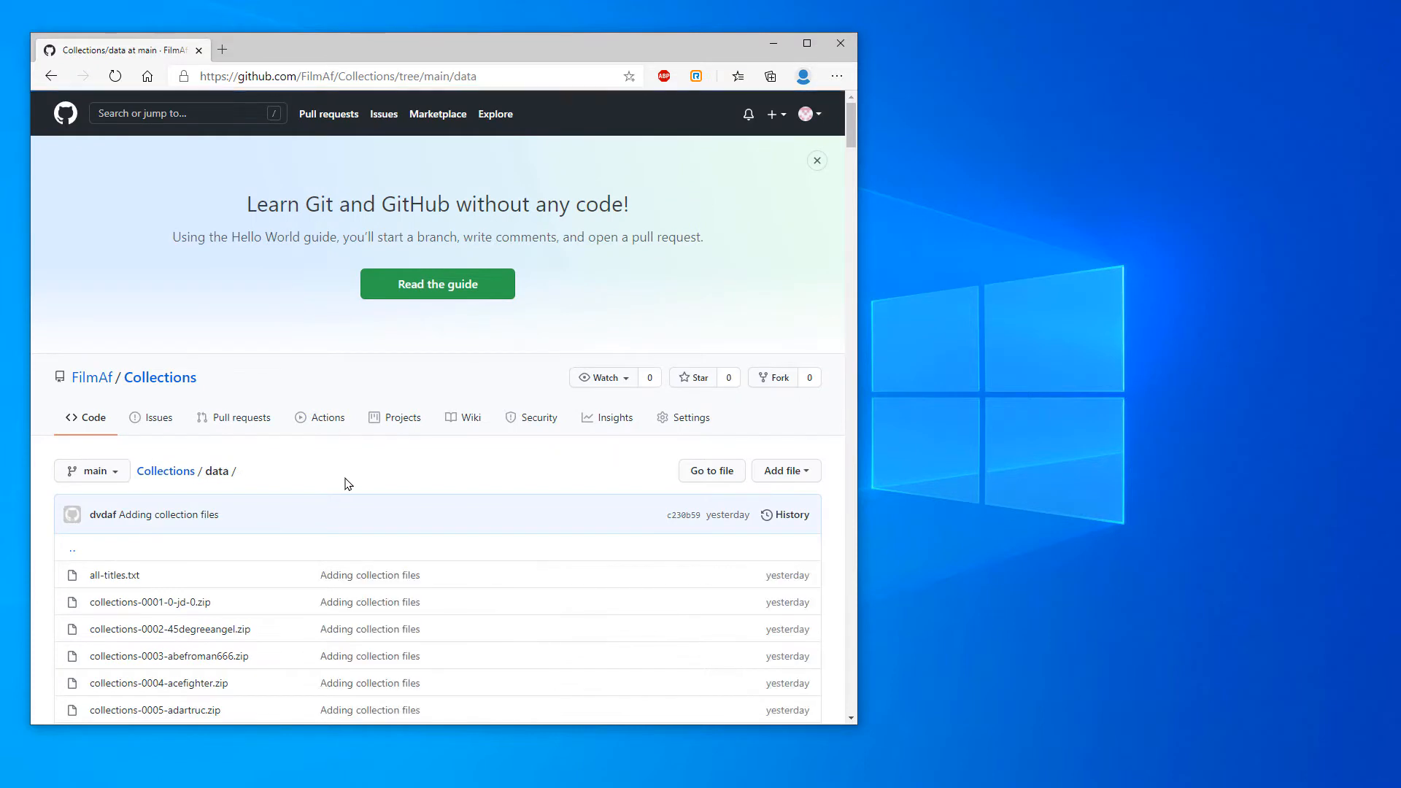
pyautogui.scroll(-3, 347, 484)
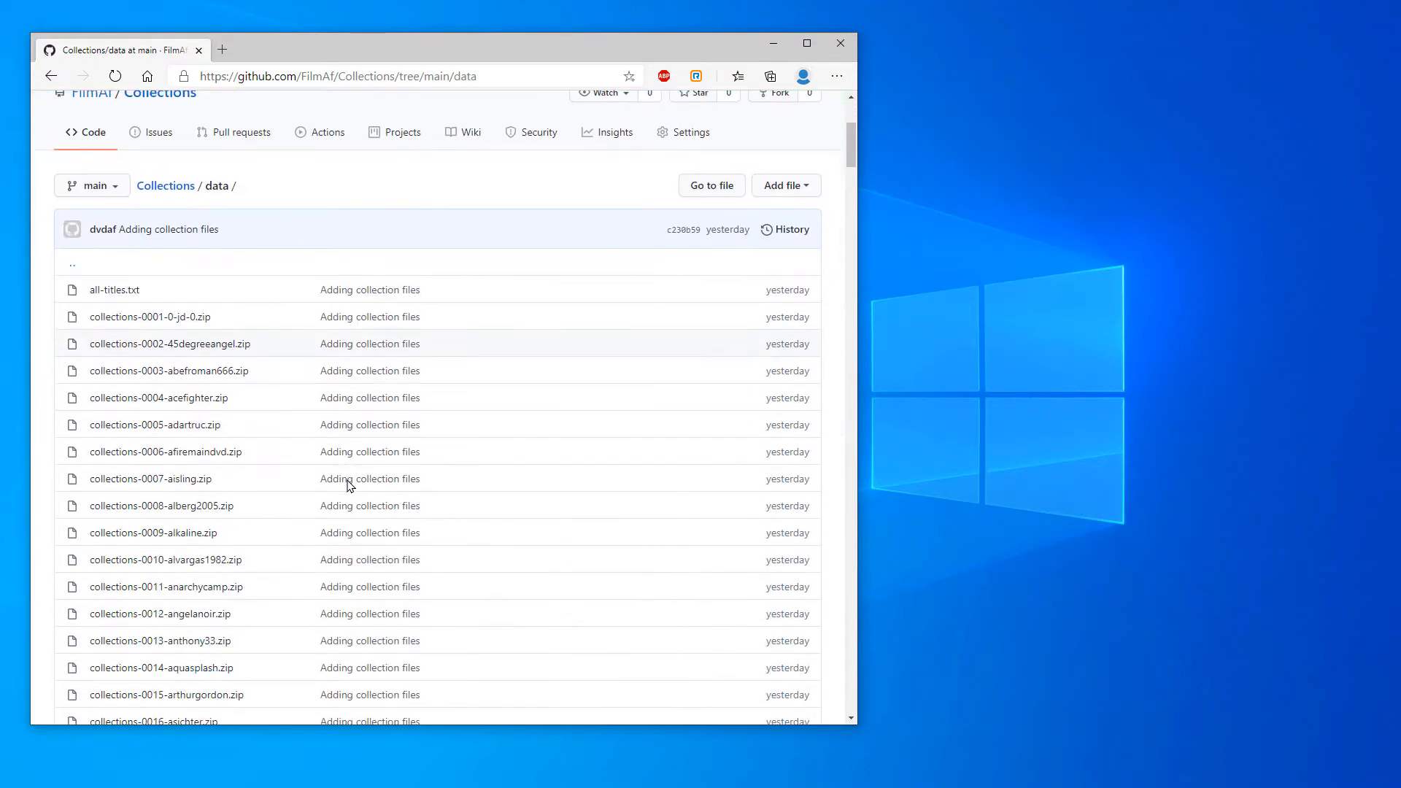
pyautogui.click(106, 292)
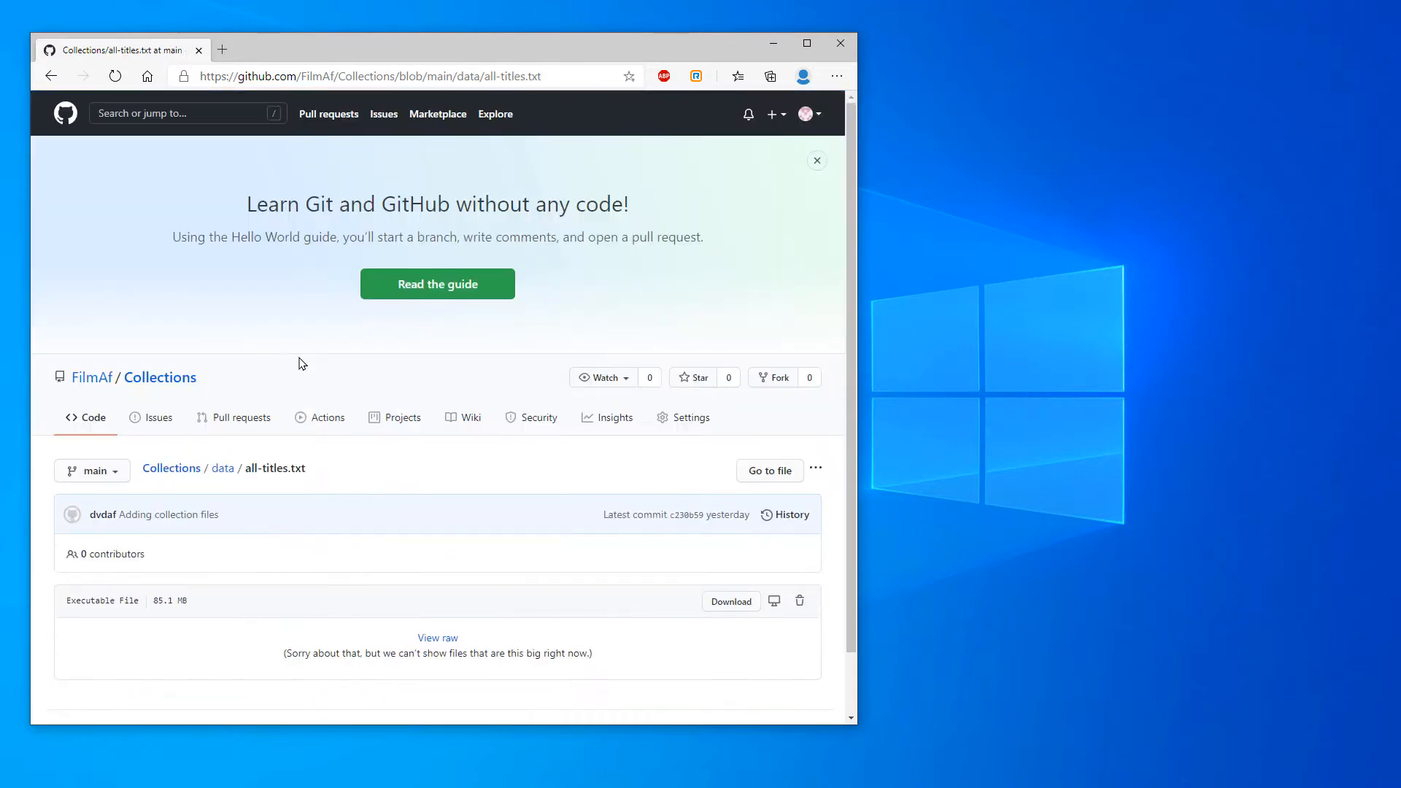
pyautogui.scroll(-1, 357, 411)
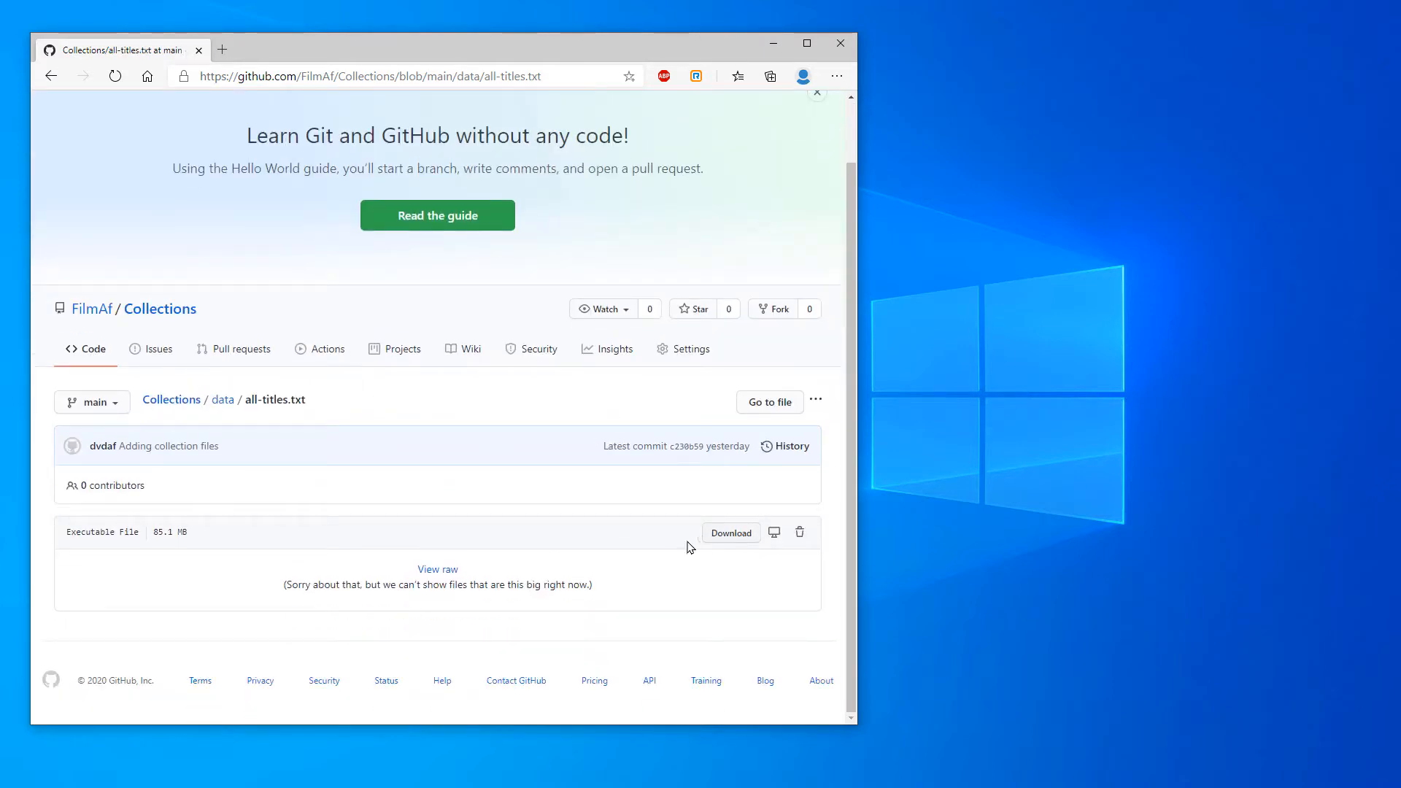
pyautogui.rightClick(726, 537)
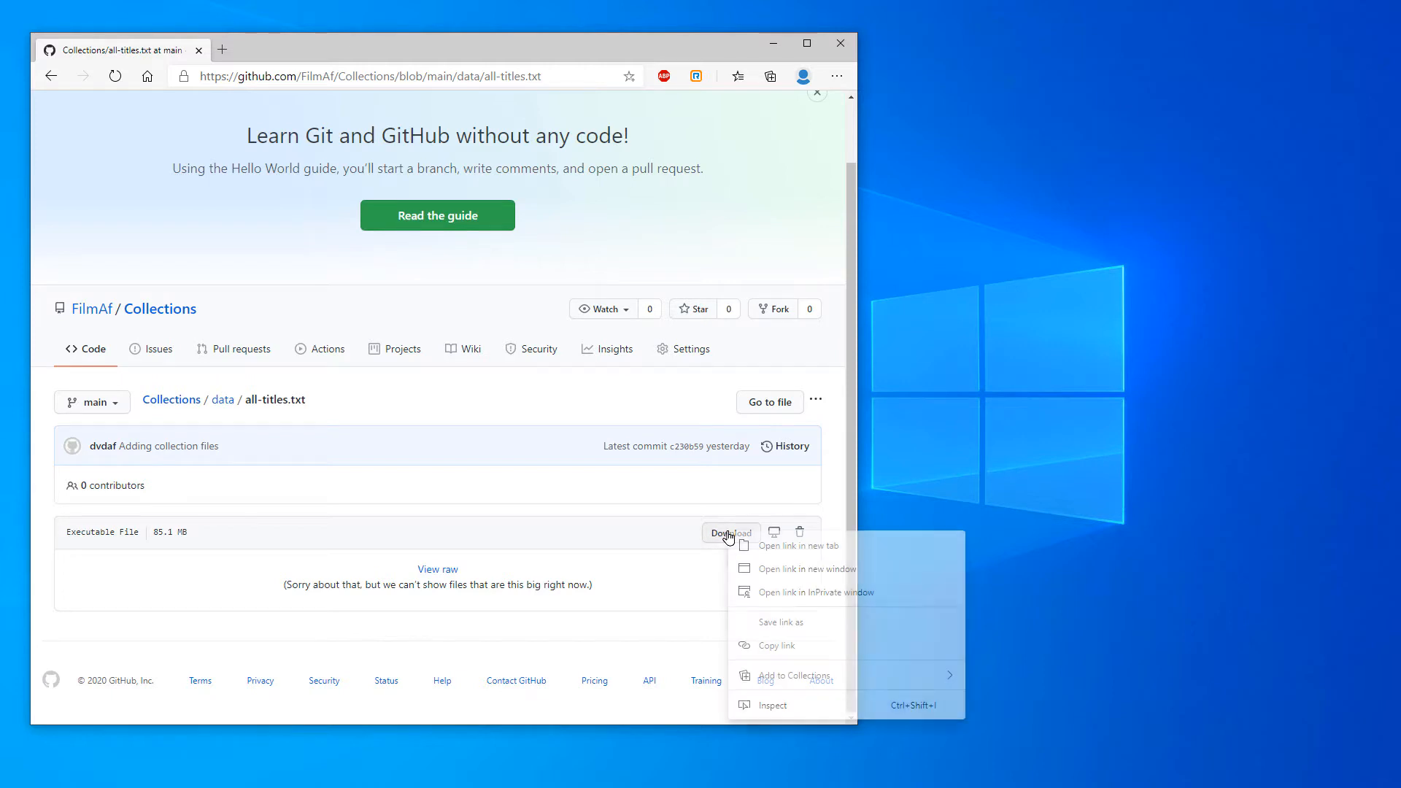
pyautogui.click(784, 625)
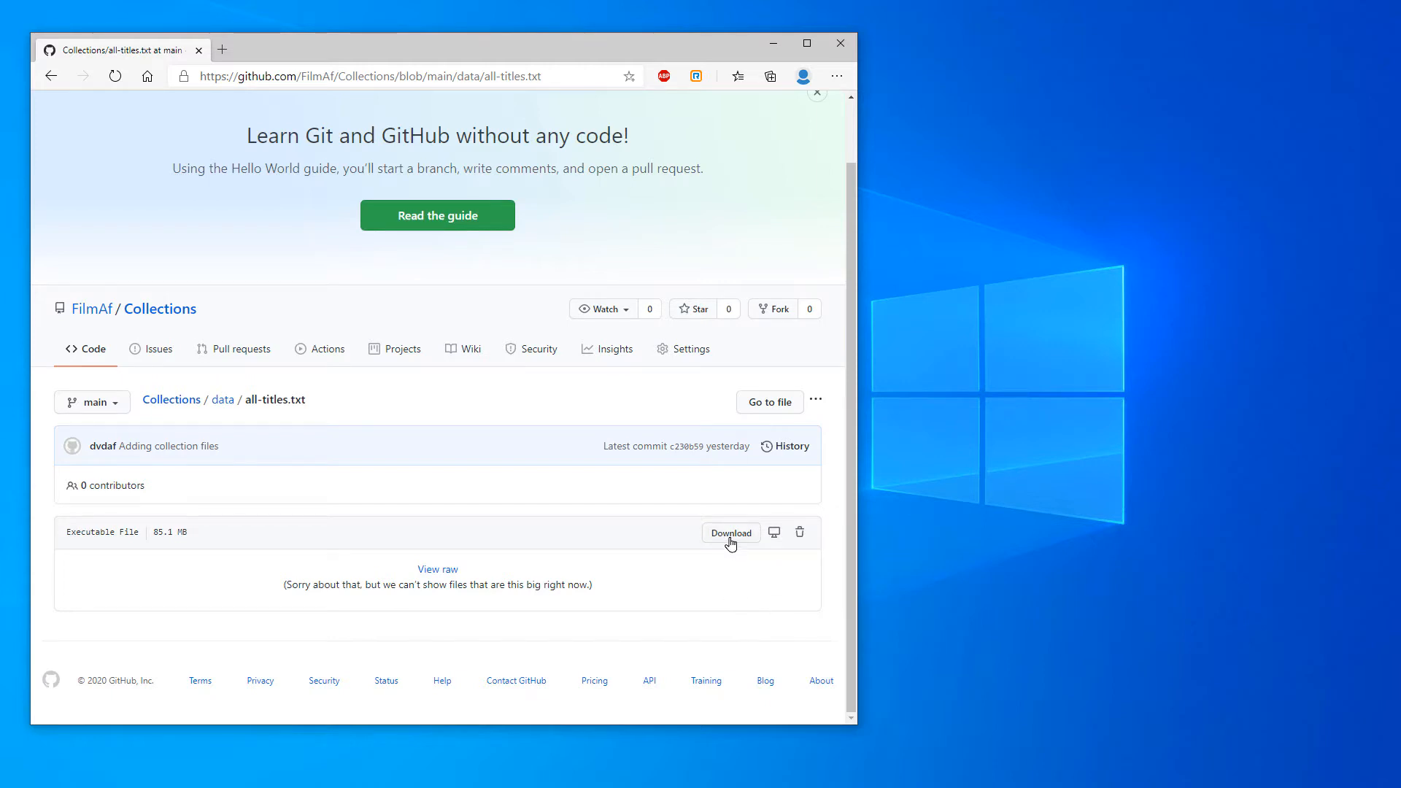
pyautogui.click(738, 538)
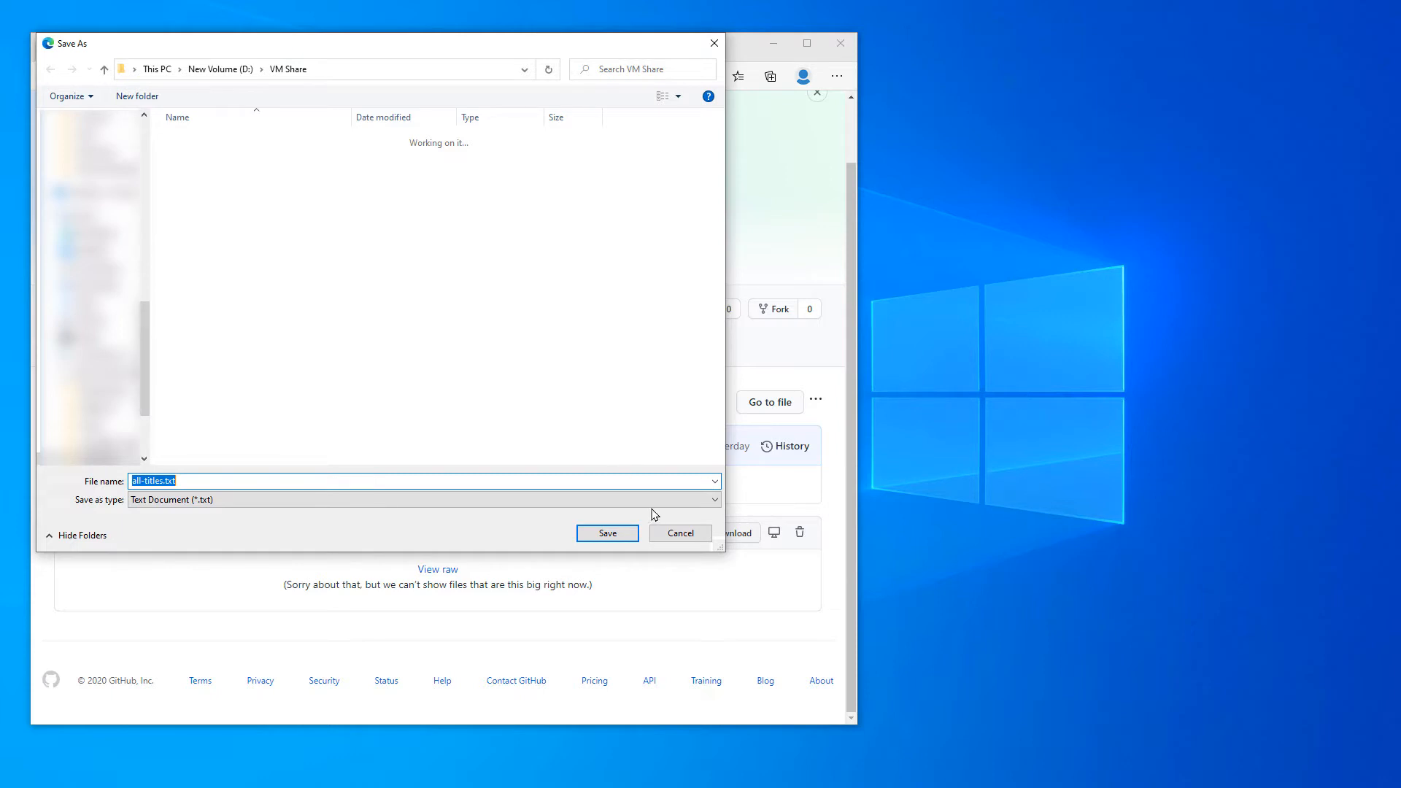
pyautogui.click(617, 538)
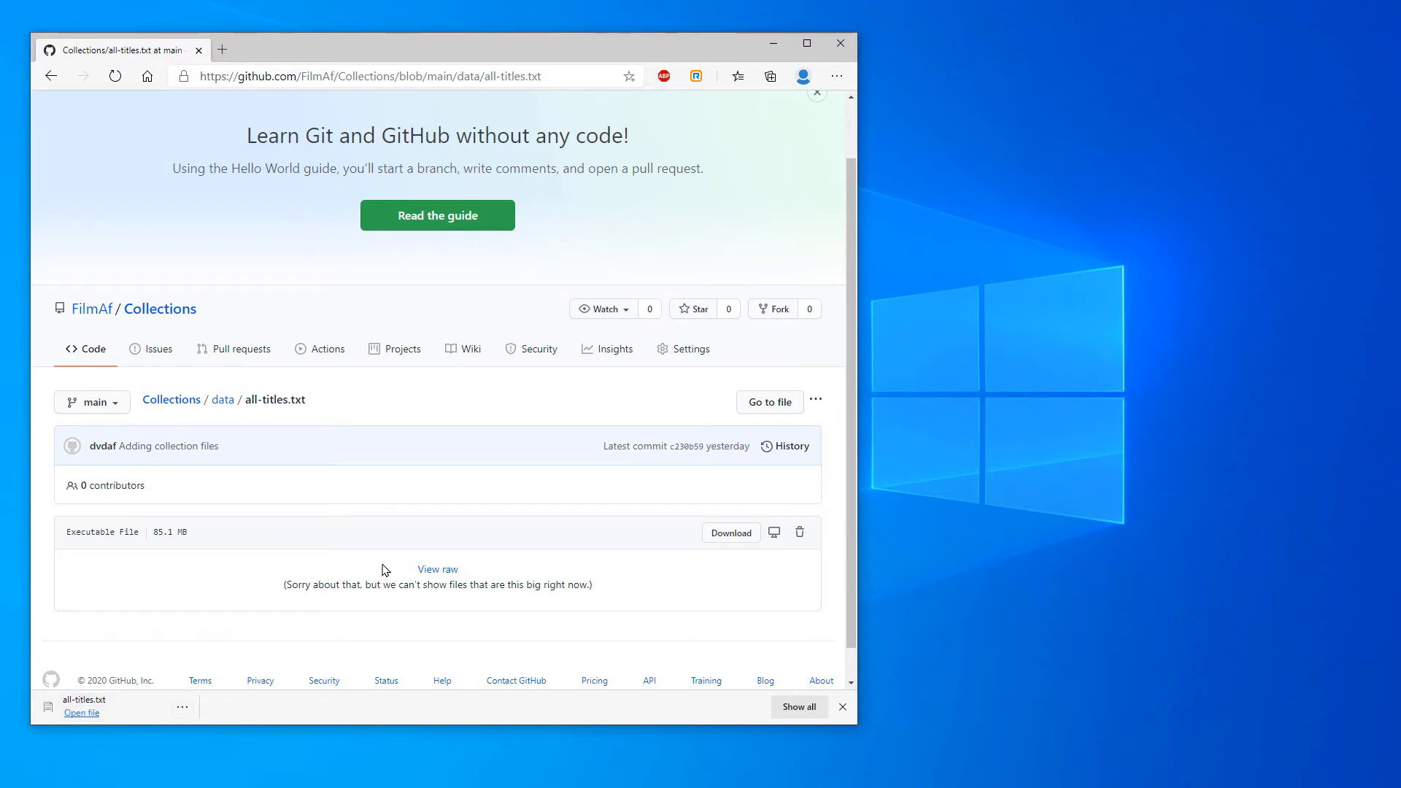
# Return to the data folder and save collections-0001-0-jd-0.zip in the VM Share folder
pyautogui.click(223, 402)
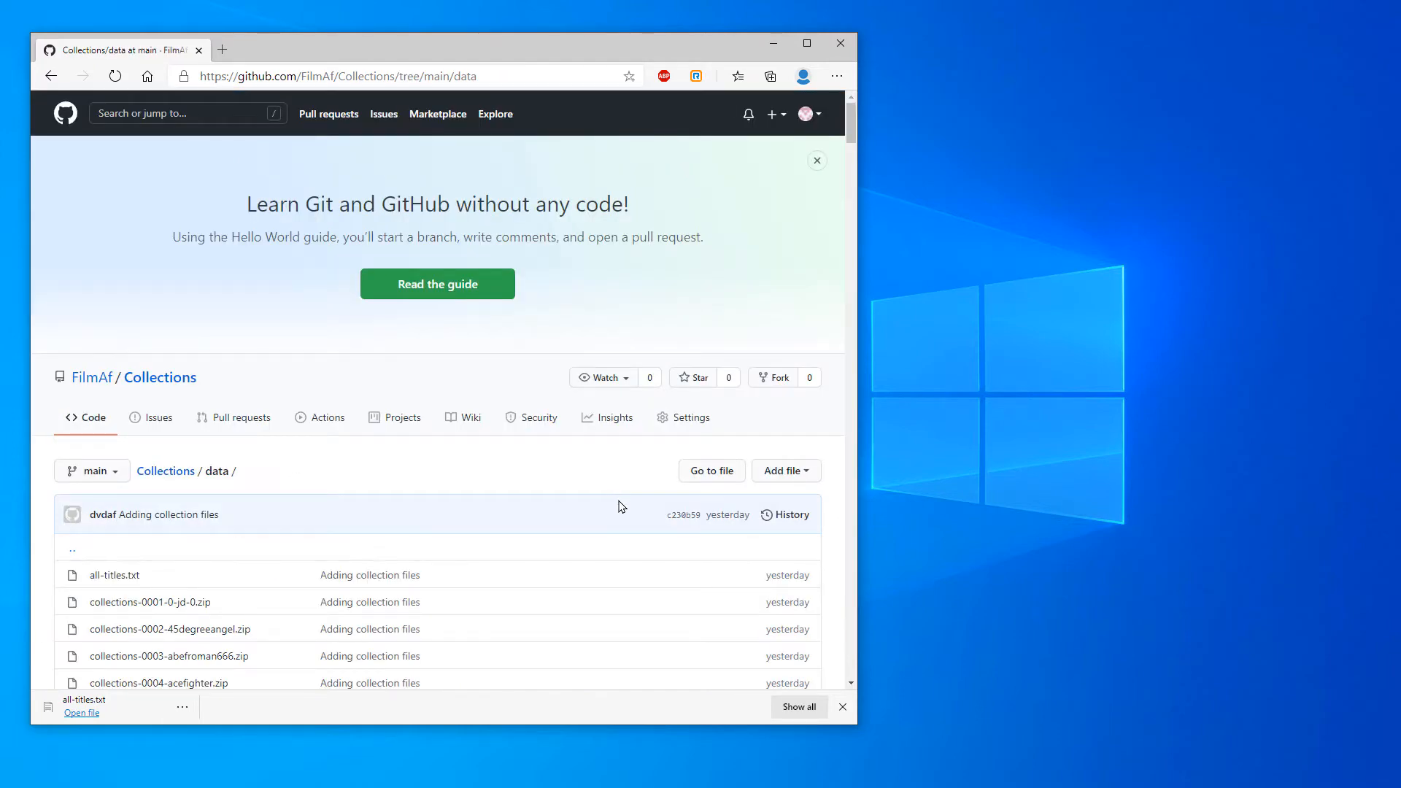
pyautogui.scroll(-1, 620, 507)
pyautogui.scroll(-3, 621, 508)
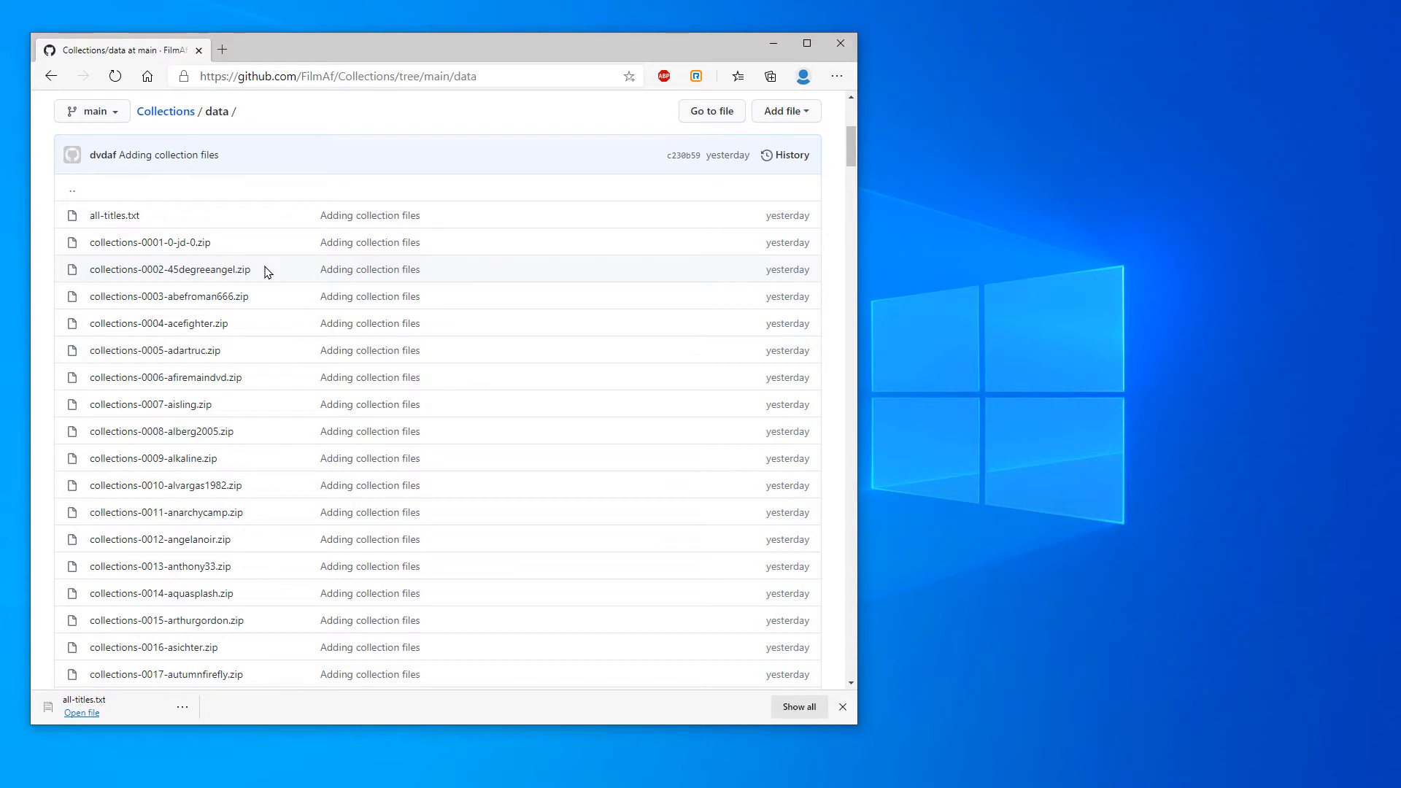
pyautogui.click(168, 244)
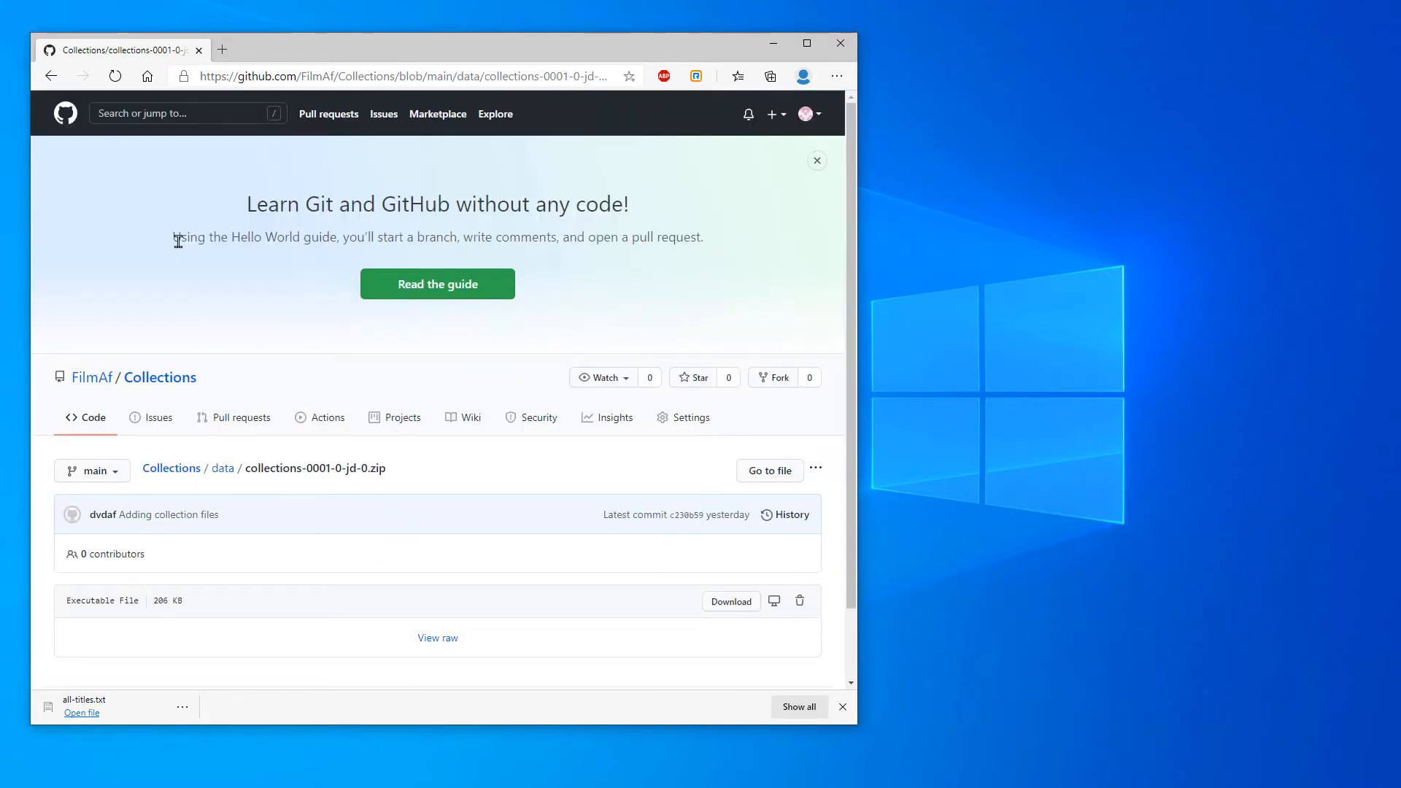
pyautogui.rightClick(727, 603)
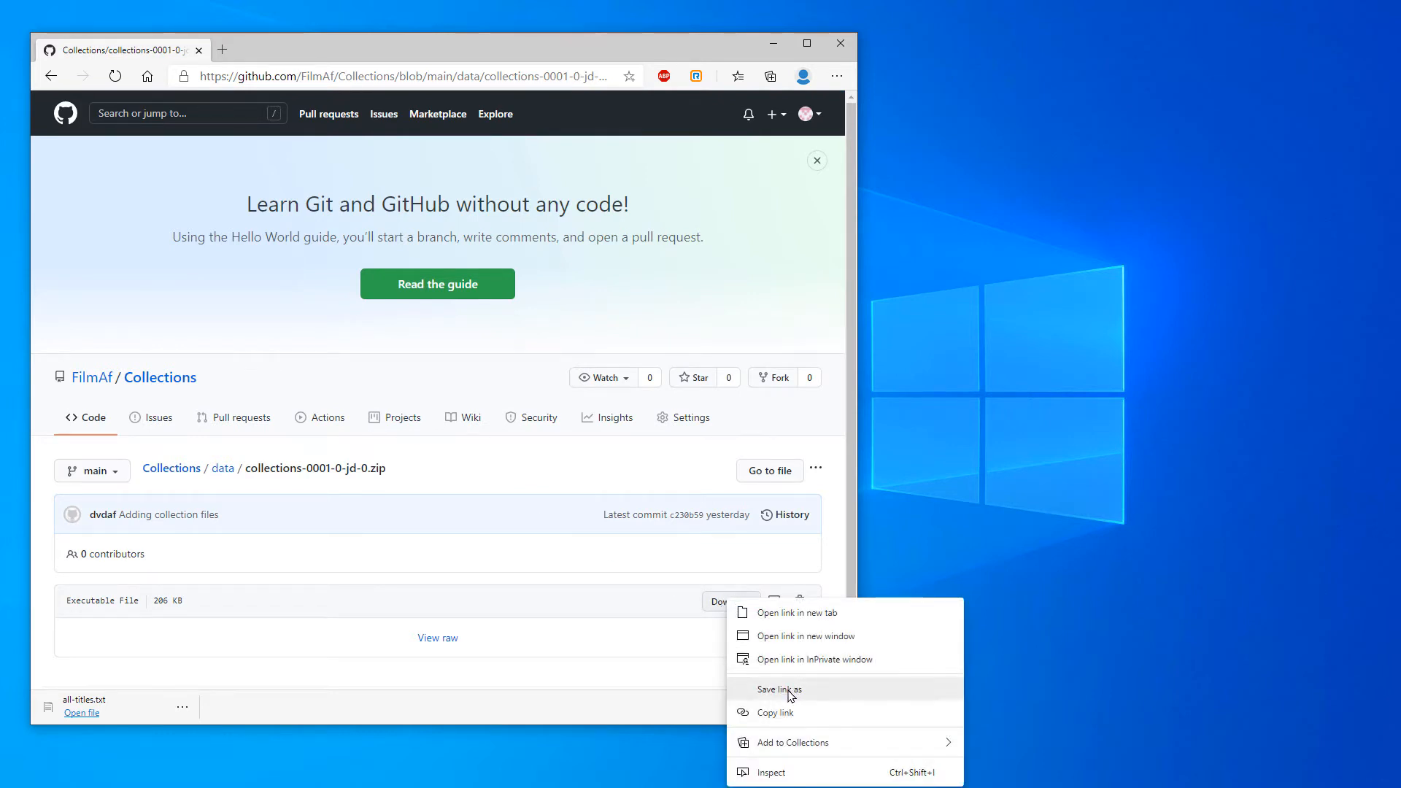
pyautogui.click(790, 689)
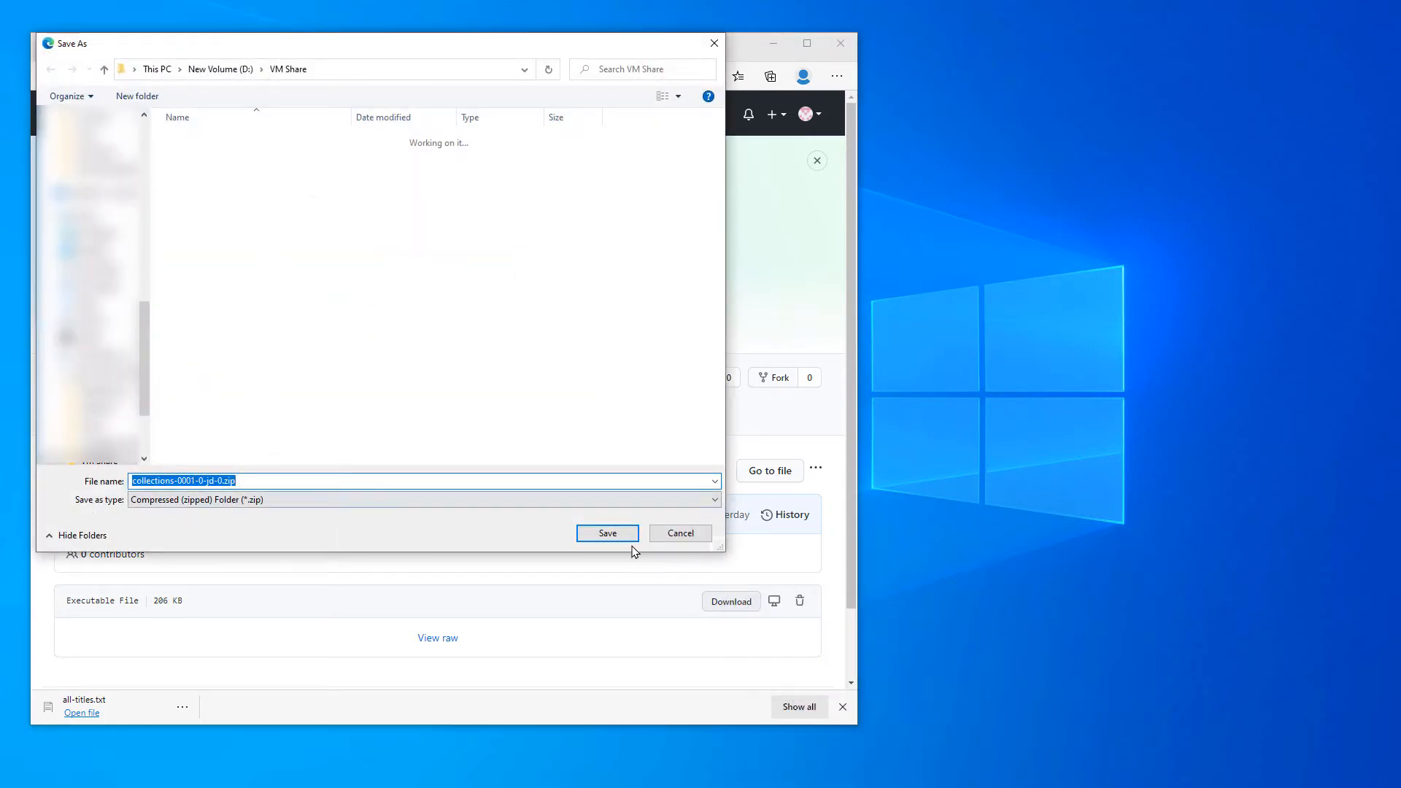
pyautogui.click(608, 534)
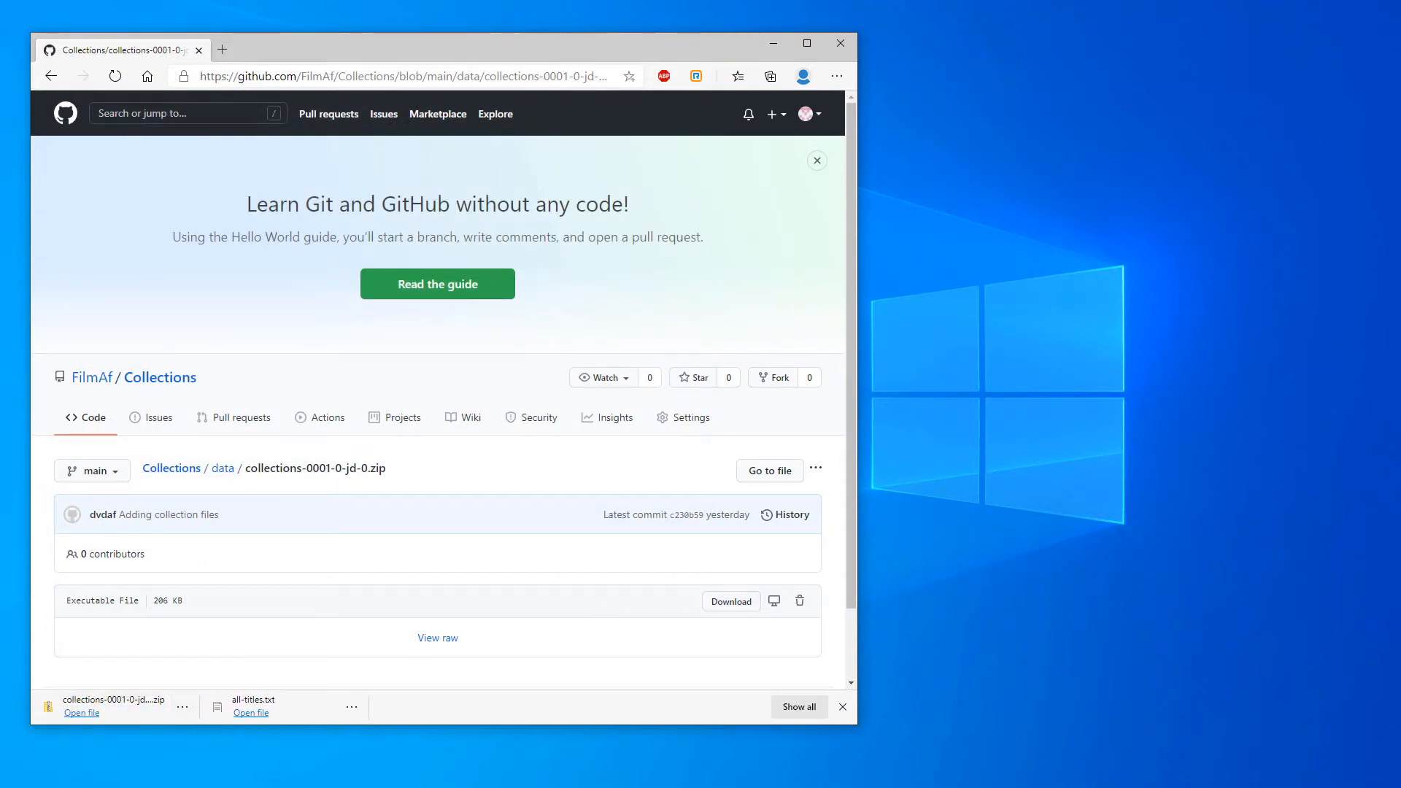
# Switch to File Explorer and open collections-0001-0-jd-0.txt from inside the downloaded zip archive
pyautogui.hotkey('alt', 'Tab')
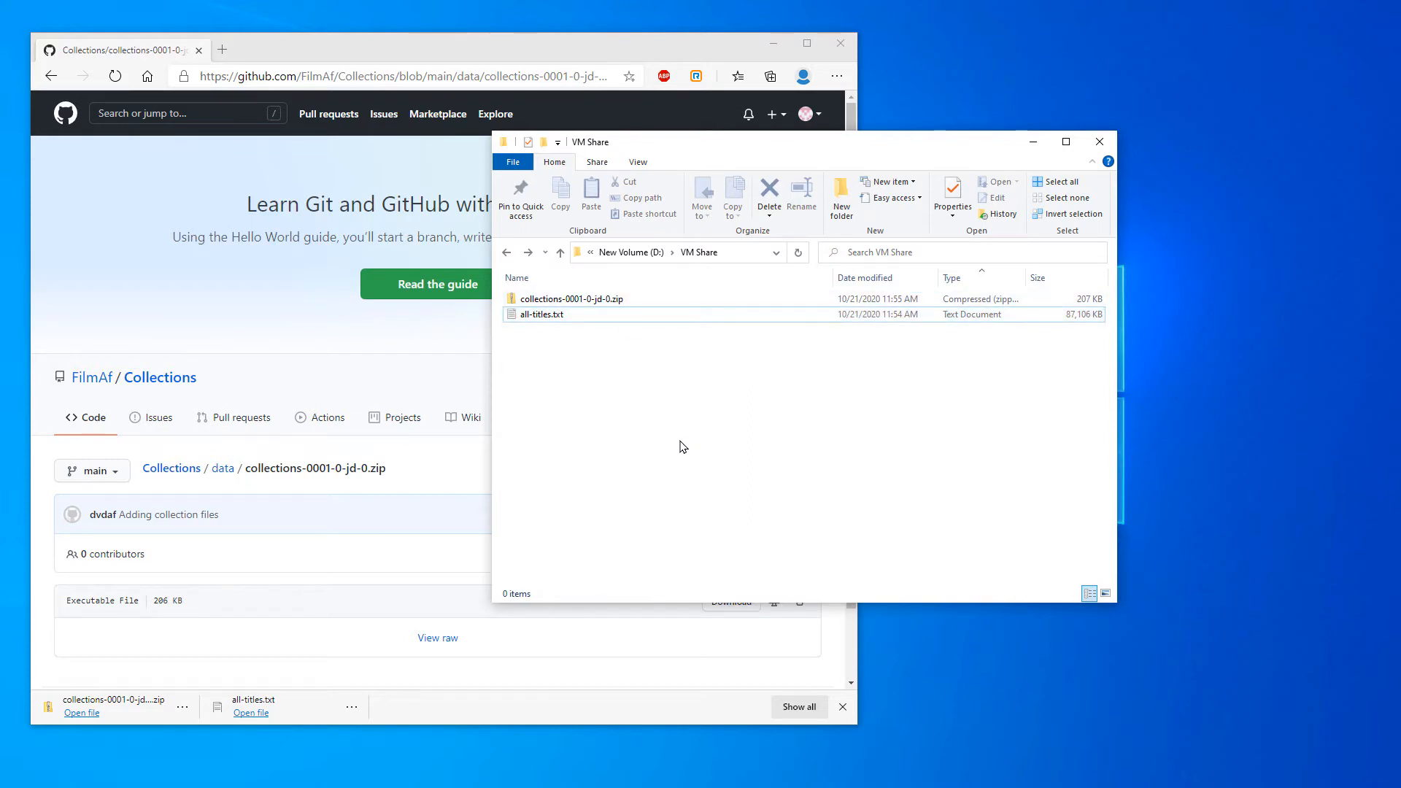
pyautogui.doubleClick(571, 300)
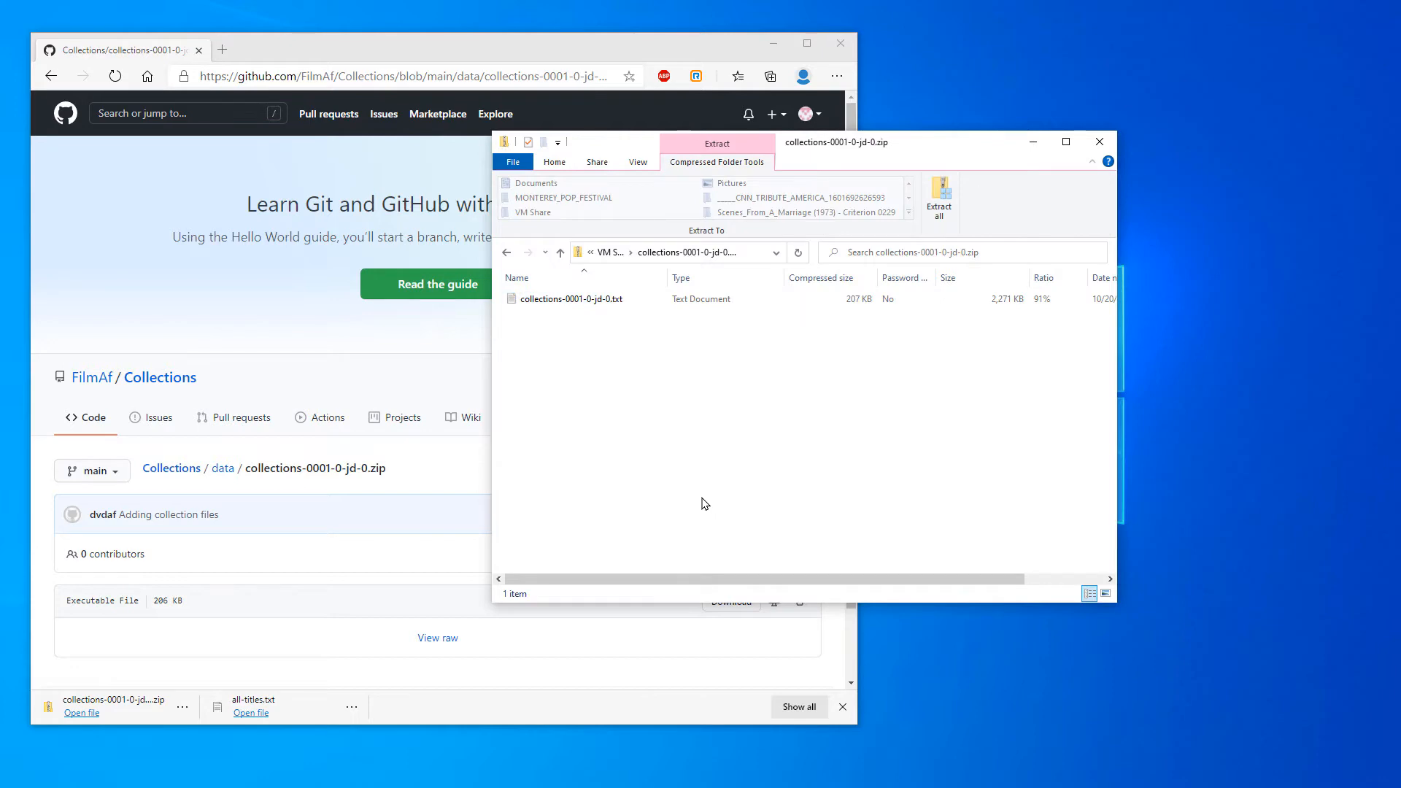
pyautogui.doubleClick(557, 301)
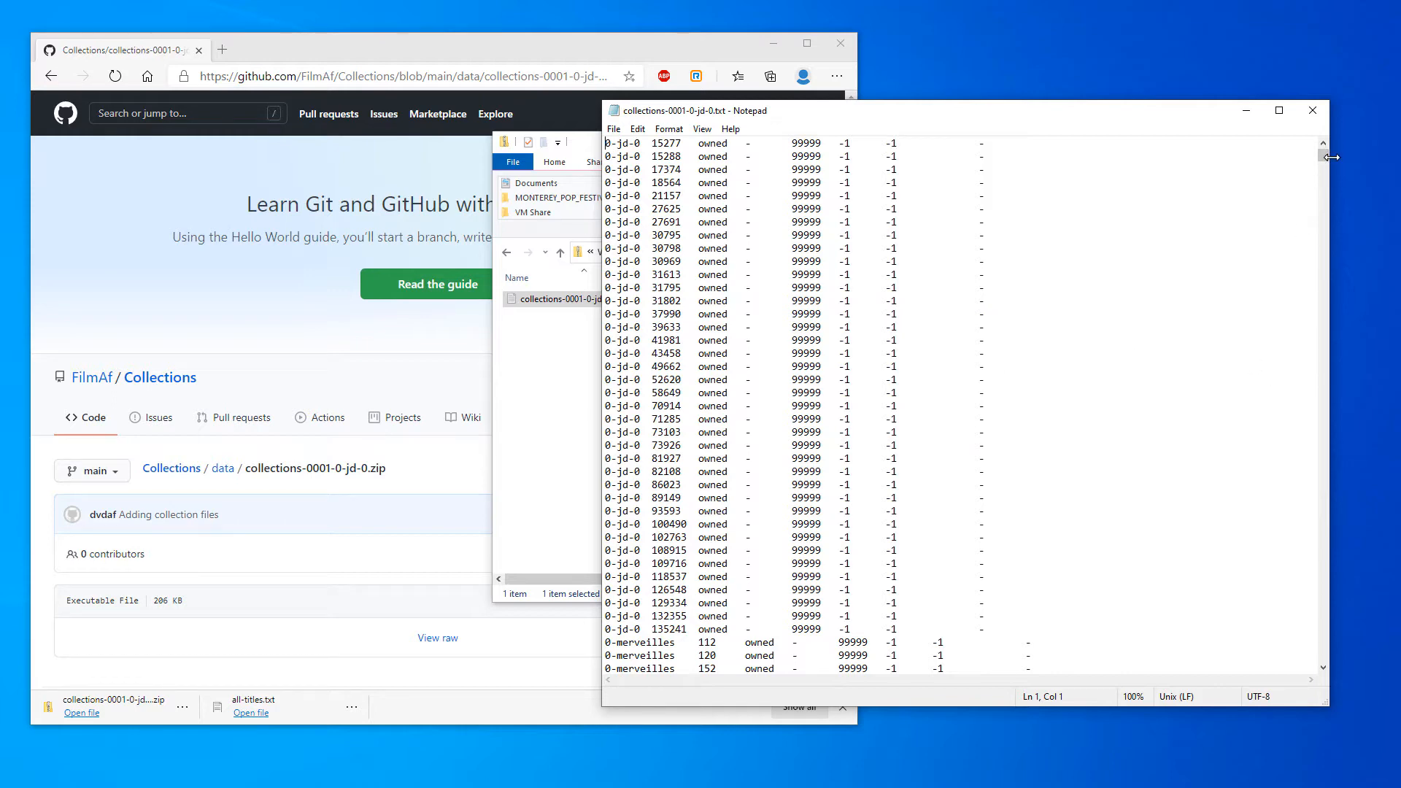
pyautogui.moveTo(1324, 161); pyautogui.dragTo(1307, 320)
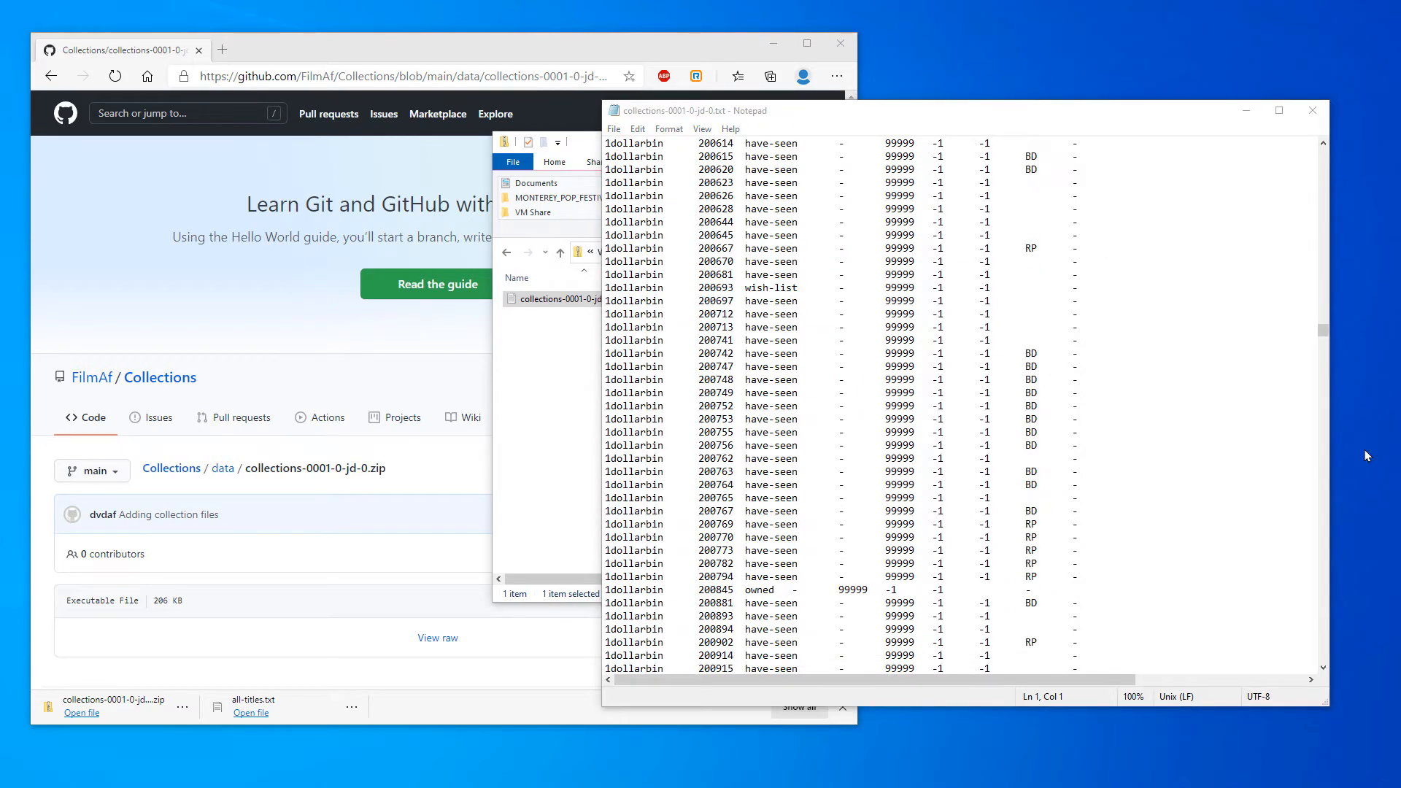
pyautogui.click(1327, 600)
pyautogui.click(1327, 604)
pyautogui.click(1327, 605)
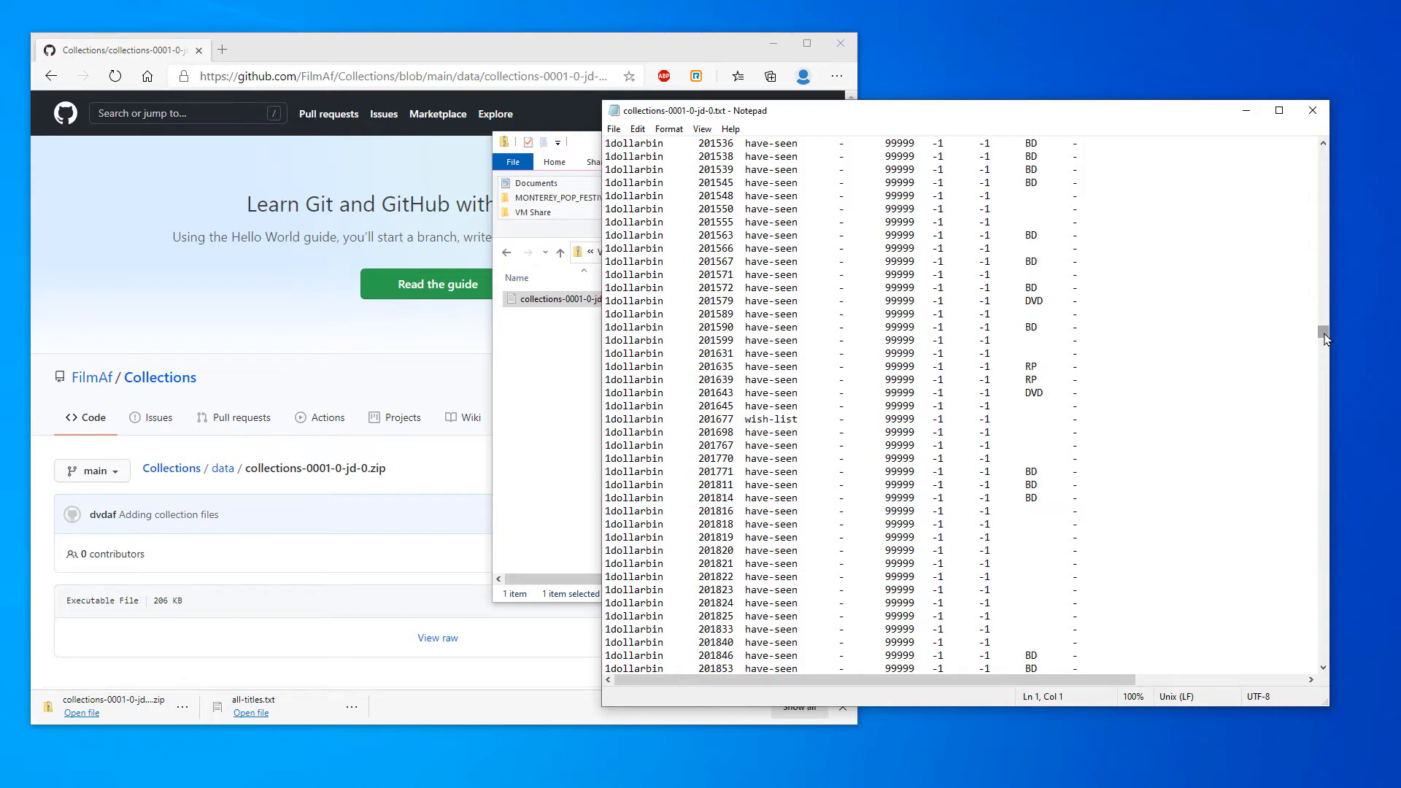
pyautogui.moveTo(1327, 338); pyautogui.dragTo(1337, 639)
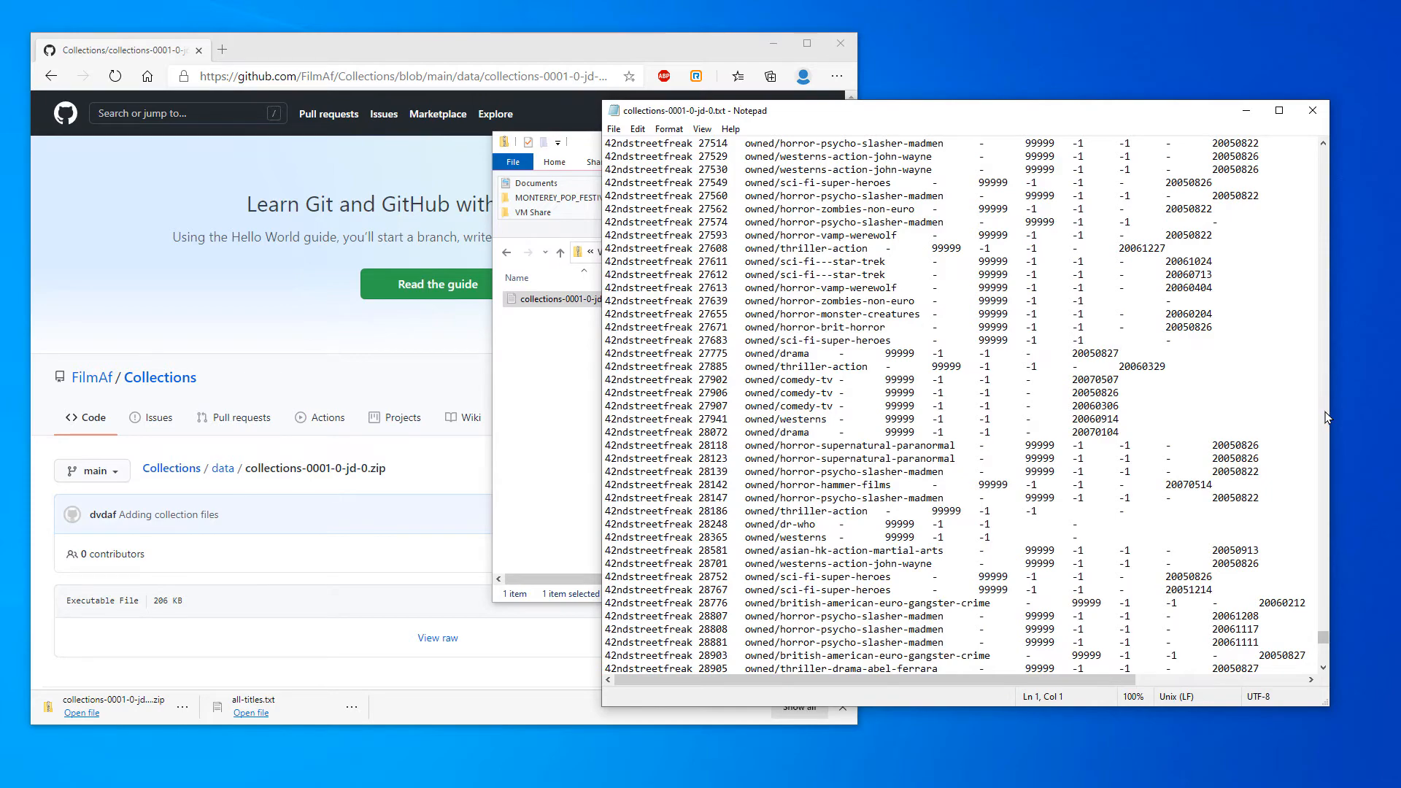
pyautogui.scroll(-20, 1327, 417)
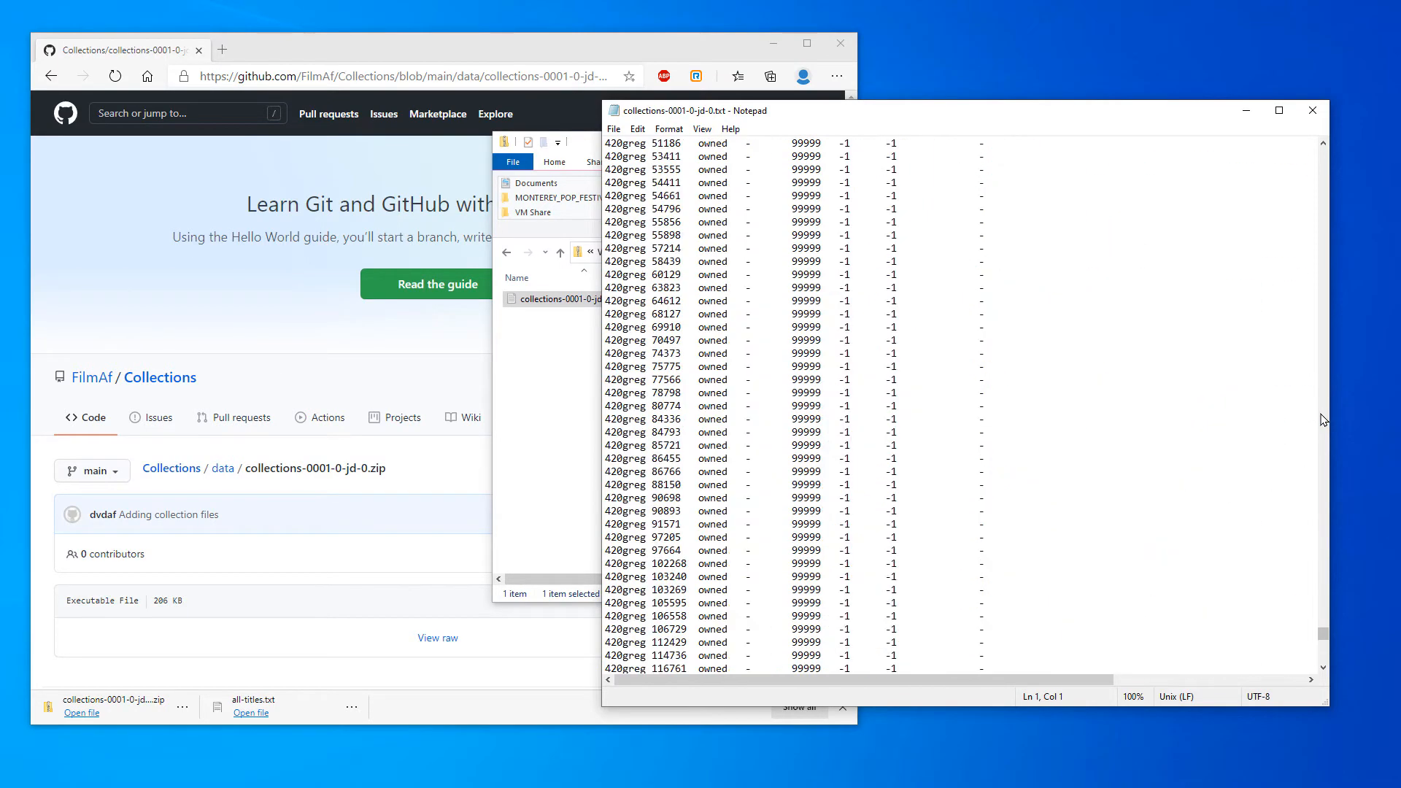
pyautogui.scroll(13, 1308, 467)
pyautogui.scroll(-13, 1327, 664)
pyautogui.scroll(-13, 1325, 662)
# Select all of the 42ndstreetfreak records in collections-0001-0-jd-0.txt, stopping before the first 44loveletter line, and copy them
pyautogui.doubleClick(777, 249)
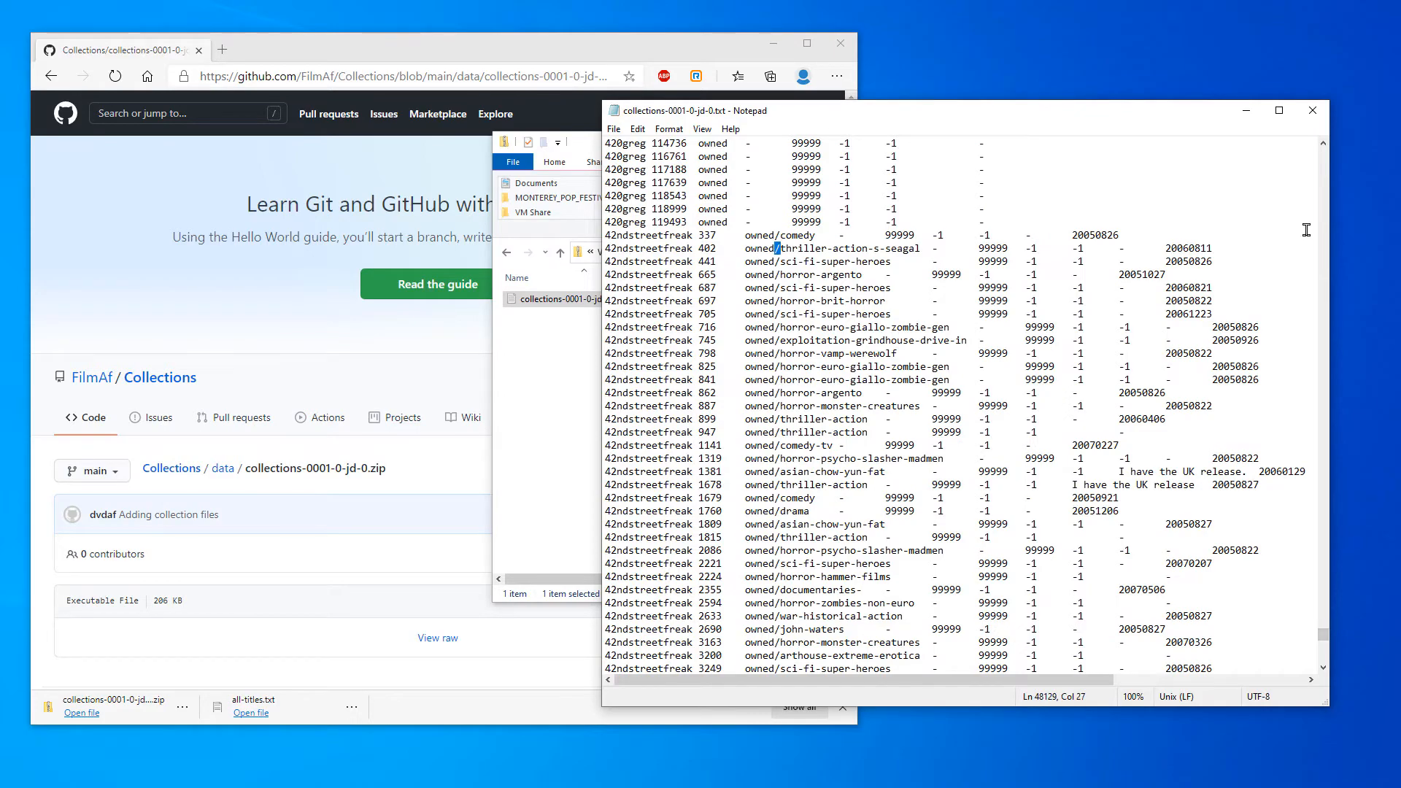
pyautogui.hotkey('shift', 'pagedown')
pyautogui.hotkey('shift', 'pagedown')
pyautogui.hotkey('shift', 'pagedown')
pyautogui.hotkey('shift', 'pagedown')
pyautogui.hotkey('shift', 'pagedown')
pyautogui.hotkey('shift', 'pagedown')
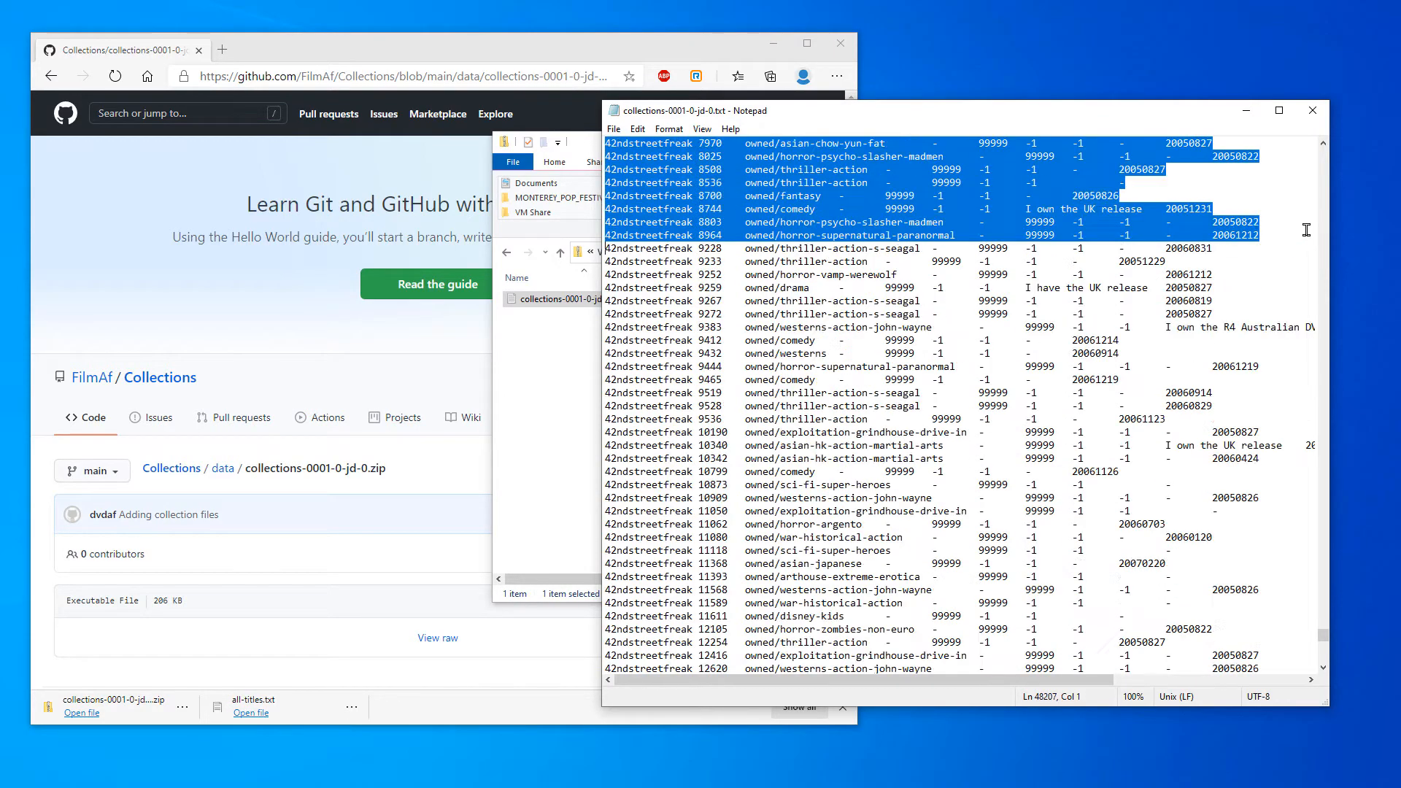
pyautogui.hotkey('shift', 'pagedown')
pyautogui.hotkey('shift', 'pagedown')
pyautogui.hotkey('shift', 'pagedown')
pyautogui.hotkey('shift', 'pagedown')
pyautogui.hotkey('shift', 'pagedown')
pyautogui.hotkey('shift', 'pagedown')
pyautogui.hotkey('shift', 'pagedown')
pyautogui.hotkey('shift', 'pagedown')
pyautogui.hotkey('shift', 'pagedown')
pyautogui.hotkey('shift', 'pagedown')
pyautogui.hotkey('shift', 'pagedown')
pyautogui.hotkey('shift', 'pagedown')
pyautogui.hotkey('shift', 'pagedown')
pyautogui.hotkey('shift', 'pagedown')
pyautogui.hotkey('shift', 'pagedown')
pyautogui.hotkey('shift', 'pagedown')
pyautogui.hotkey('shift', 'pagedown')
pyautogui.hotkey('shift', 'pagedown')
pyautogui.hotkey('shift', 'pagedown')
pyautogui.hotkey('shift', 'pagedown')
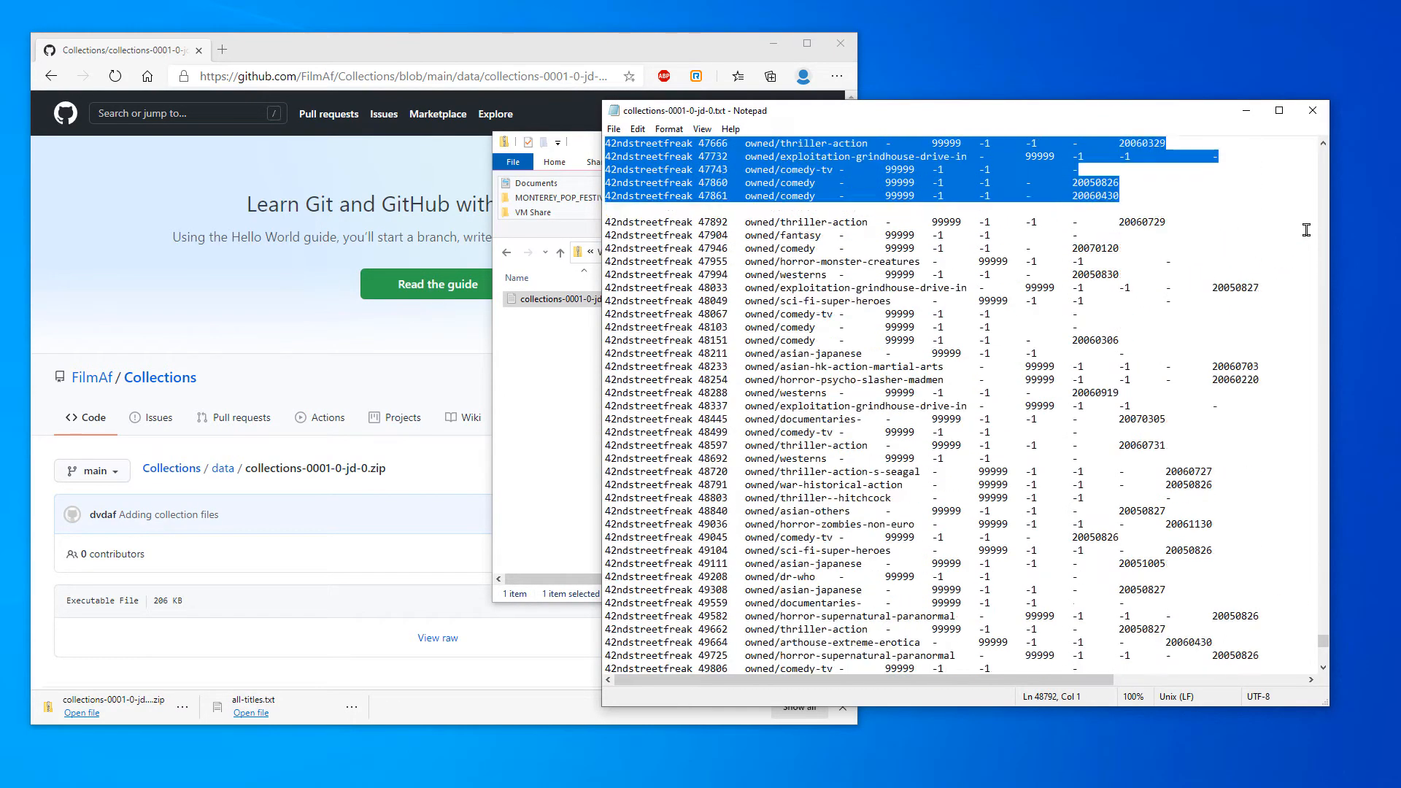
pyautogui.hotkey('shift', 'pagedown')
pyautogui.hotkey('shift', 'pagedown')
pyautogui.hotkey('shift', 'pagedown')
pyautogui.hotkey('shift', 'pagedown')
pyautogui.hotkey('shift', 'pagedown')
pyautogui.hotkey('shift', 'pagedown')
pyautogui.hotkey('shift', 'pagedown')
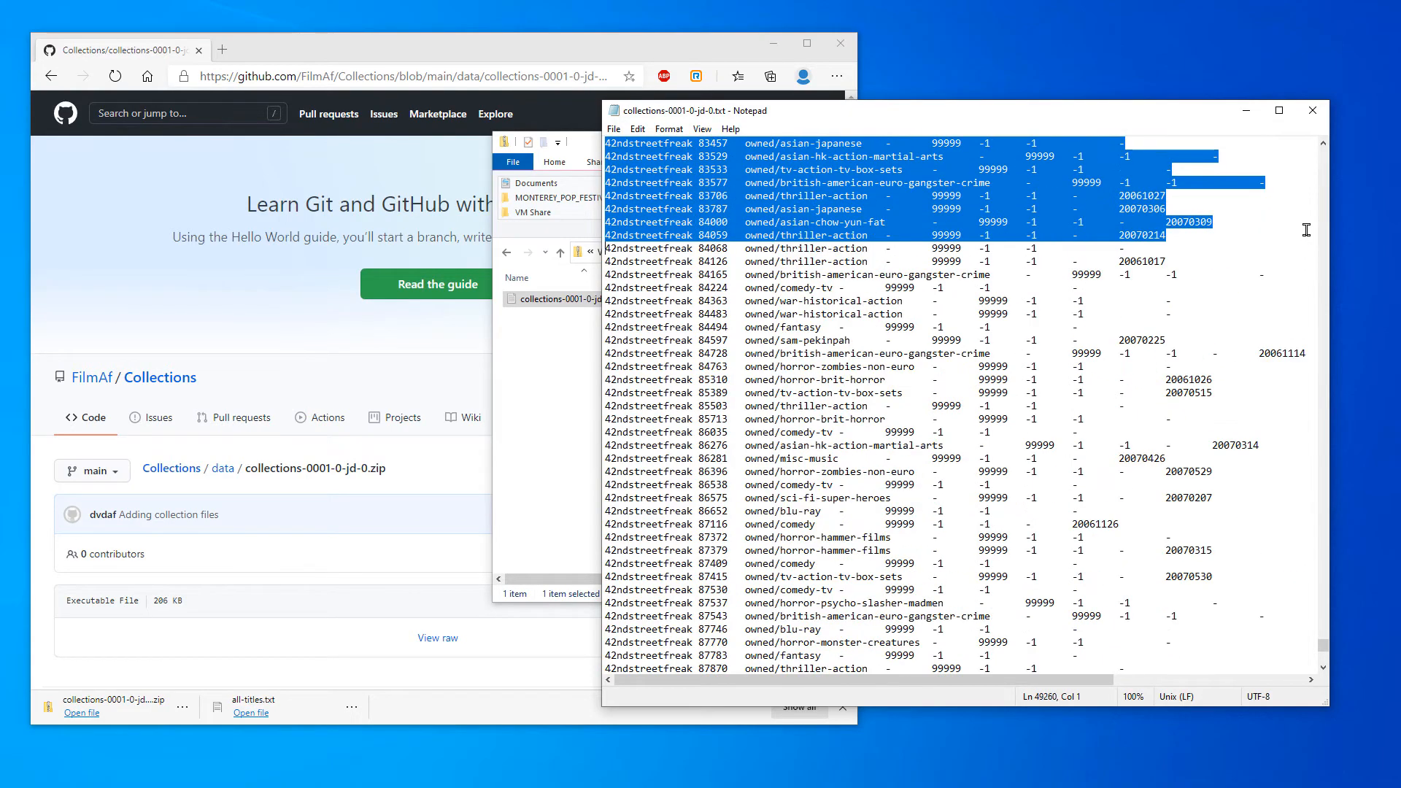
pyautogui.hotkey('shift', 'pagedown')
pyautogui.hotkey('shift', 'pagedown')
pyautogui.hotkey('shift', 'pagedown')
pyautogui.hotkey('shift', 'pagedown')
pyautogui.hotkey('shift', 'pagedown')
pyautogui.hotkey('shift', 'pagedown')
pyautogui.hotkey('shift', 'pagedown')
pyautogui.hotkey('shift', 'pagedown')
pyautogui.hotkey('shift', 'pagedown')
pyautogui.hotkey('shift', 'pagedown')
pyautogui.hotkey('shift', 'pagedown')
pyautogui.hotkey('shift', 'pagedown')
pyautogui.hotkey('shift', 'pagedown')
pyautogui.hotkey('shift', 'pagedown')
pyautogui.hotkey('shift', 'pagedown')
pyautogui.hotkey('shift', 'pagedown')
pyautogui.hotkey('shift', 'pagedown')
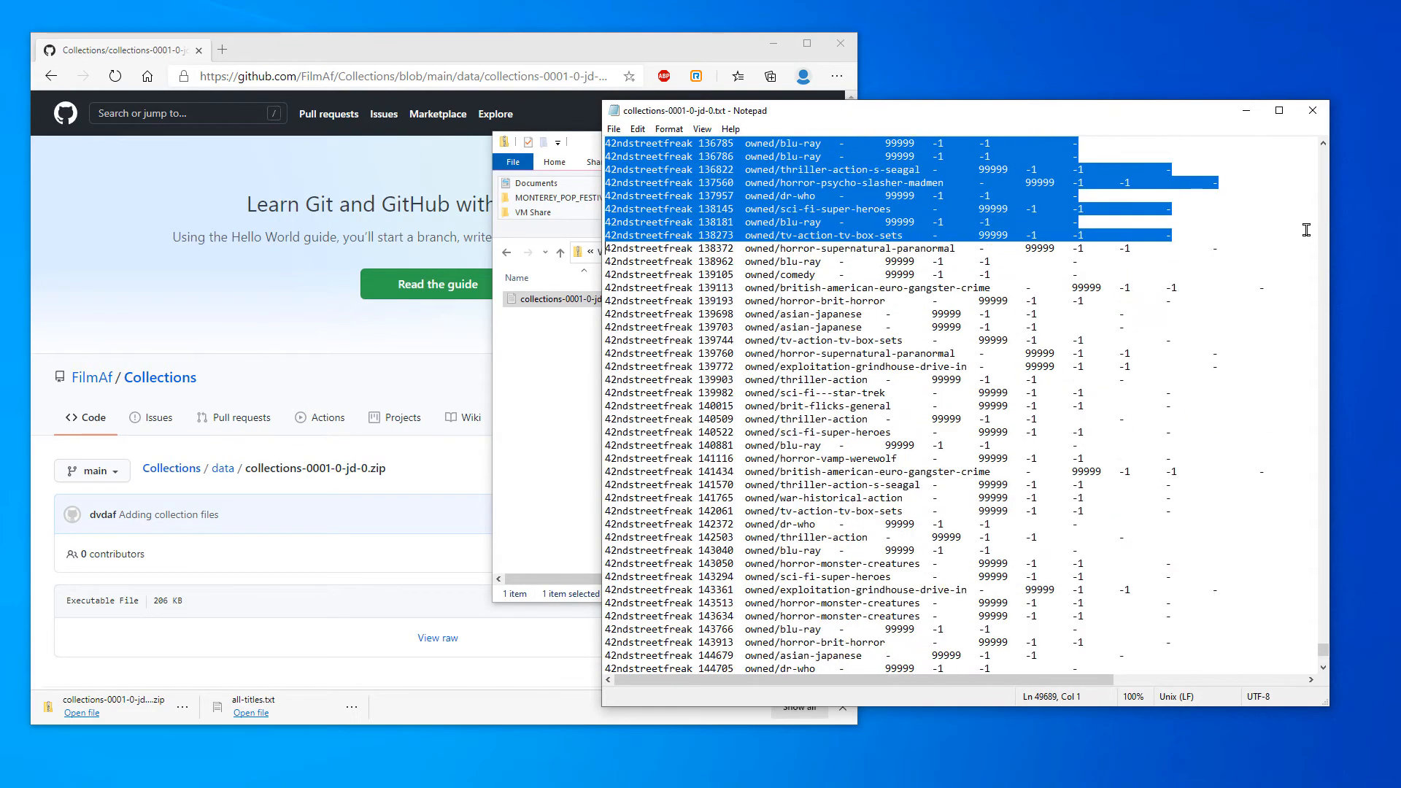
pyautogui.hotkey('shift', 'pageup')
pyautogui.hotkey('shift', 'pageup')
pyautogui.hotkey('shift', 'pageup')
pyautogui.hotkey('shift', 'pageup')
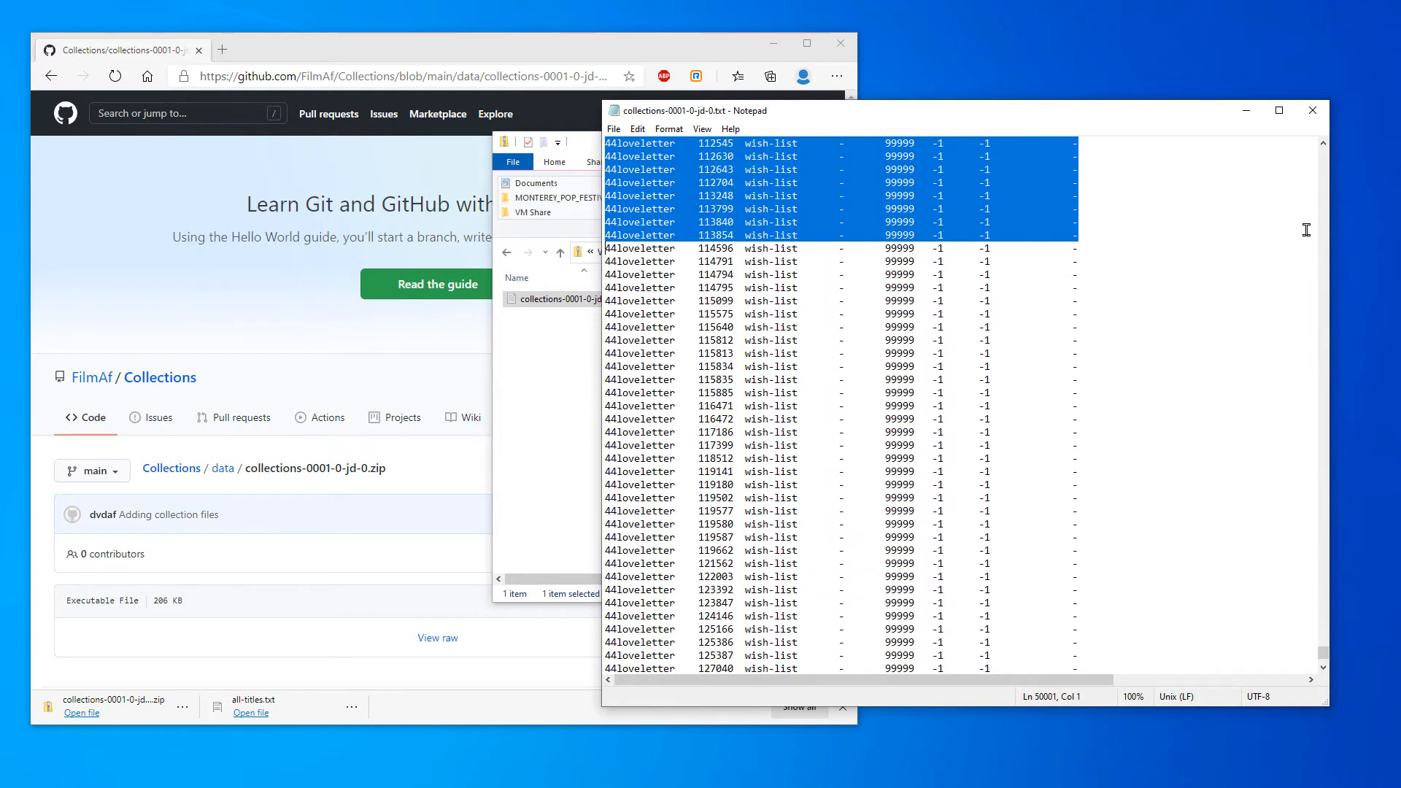
pyautogui.hotkey('shift', 'Down')
pyautogui.hotkey('shift', 'Down')
pyautogui.hotkey('shift', 'Down')
pyautogui.hotkey('shift', 'Down')
pyautogui.hotkey('shift', 'Down')
pyautogui.hotkey('shift', 'Down')
pyautogui.hotkey('shift', 'Down')
pyautogui.hotkey('shift', 'Down')
pyautogui.hotkey('shift', 'Down')
pyautogui.hotkey('shift', 'Down')
pyautogui.hotkey('shift', 'Down')
pyautogui.hotkey('shift', 'Down')
pyautogui.hotkey('shift', 'Down')
pyautogui.hotkey('shift', 'Down')
pyautogui.hotkey('shift', 'Down')
pyautogui.hotkey('shift', 'Down')
pyautogui.hotkey('shift', 'Down')
pyautogui.hotkey('shift', 'Down')
pyautogui.hotkey('shift', 'Down')
pyautogui.hotkey('shift', 'Down')
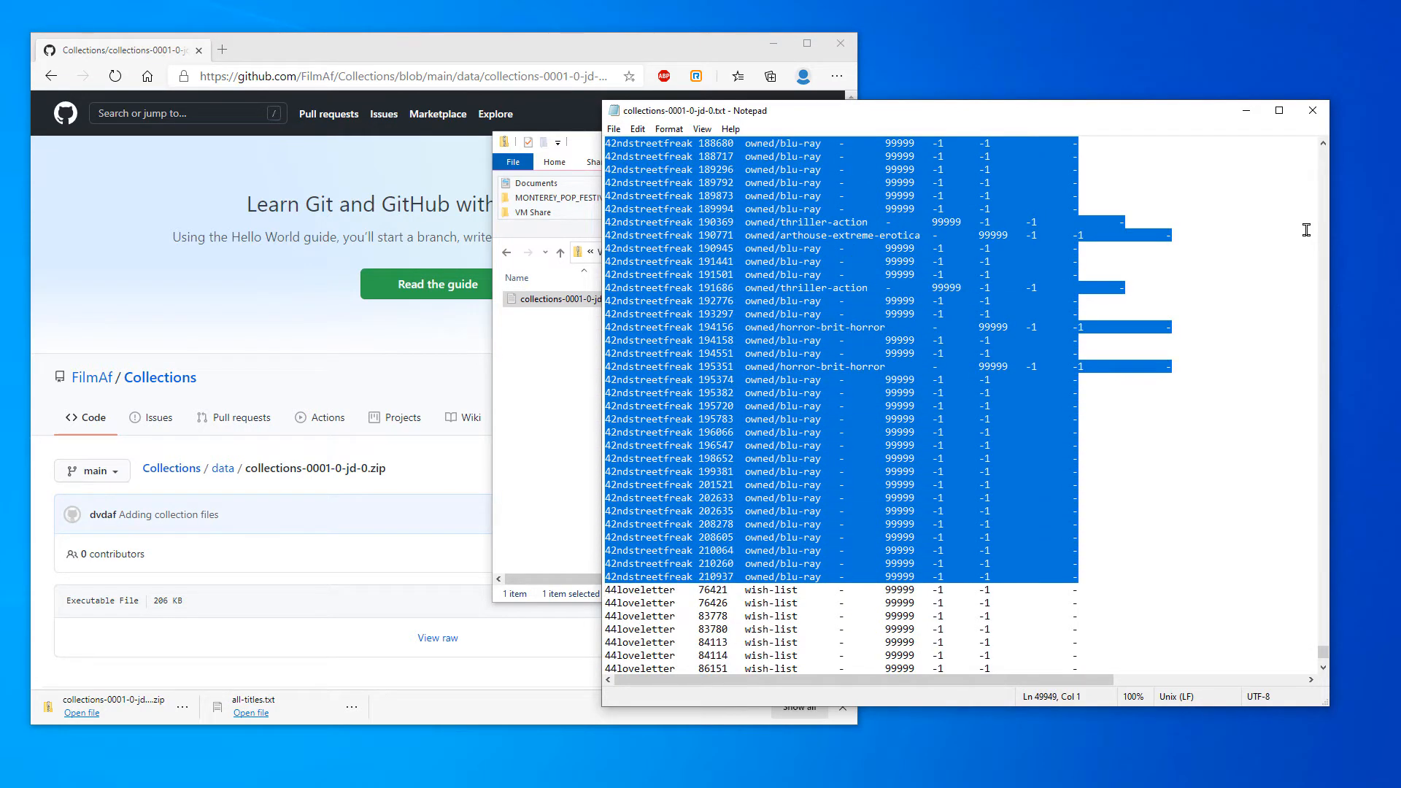
pyautogui.rightClick(837, 290)
pyautogui.click(869, 340)
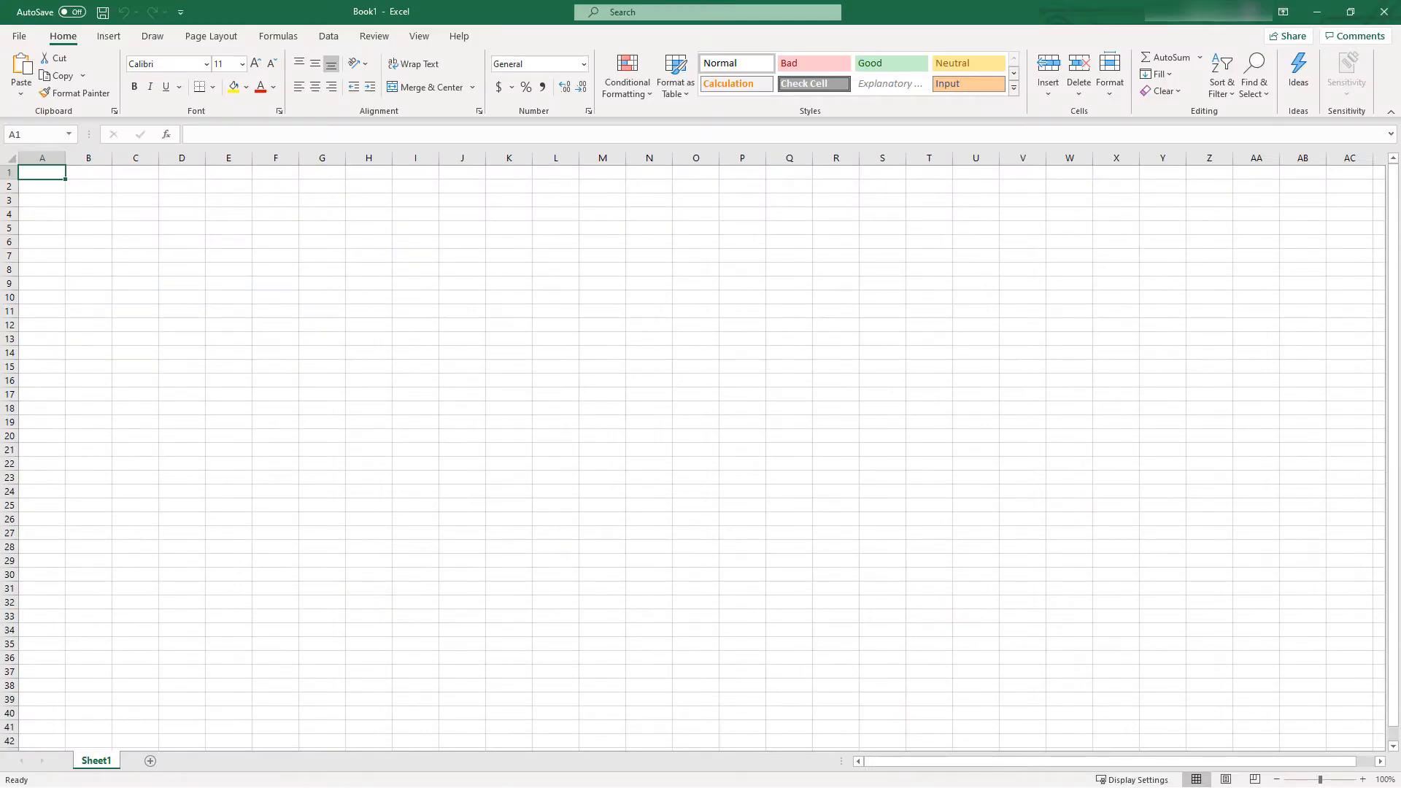
# Switch to the blank Excel workbook, paste the copied collection records at A1 of Sheet1, and add a second sheet
pyautogui.rightClick(54, 172)
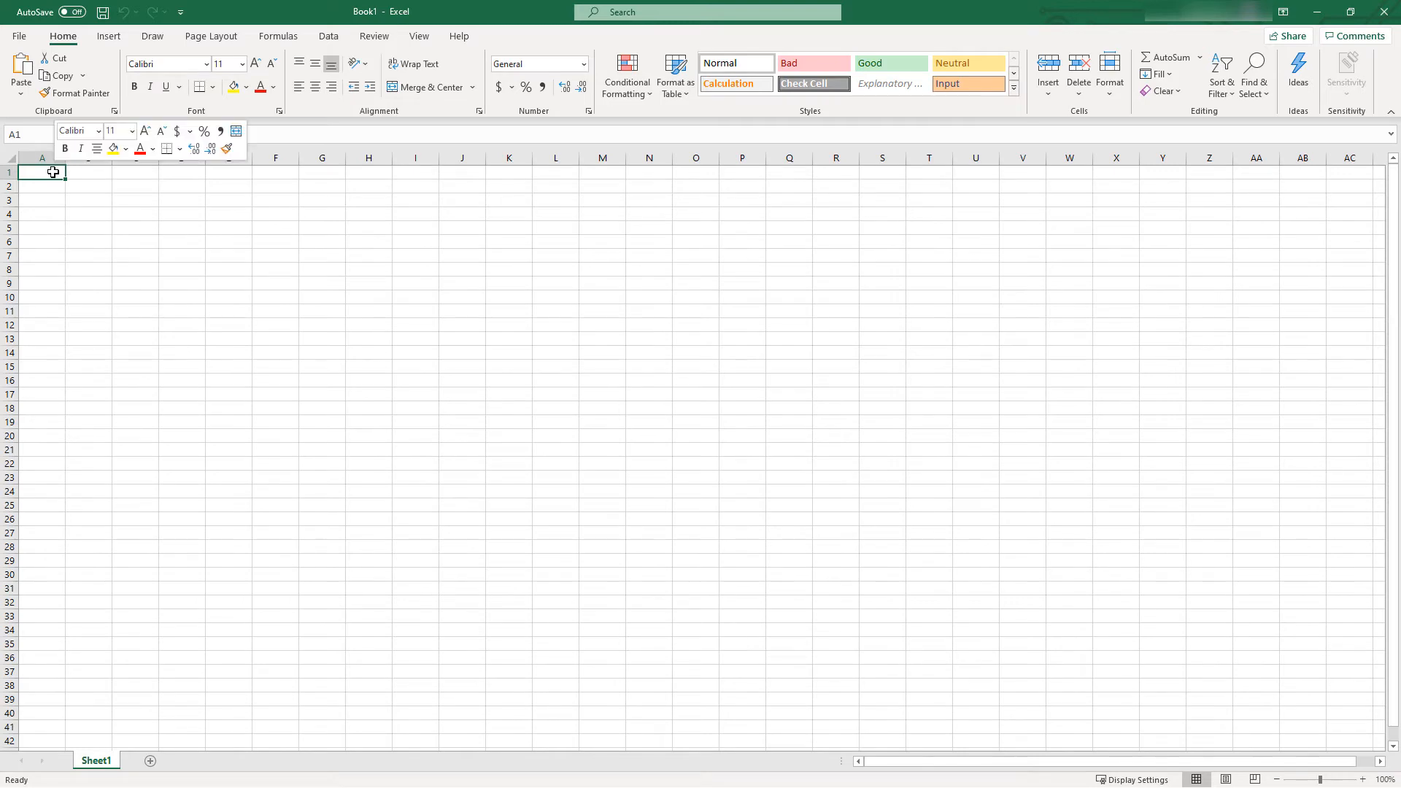
pyautogui.click(94, 249)
pyautogui.click(626, 400)
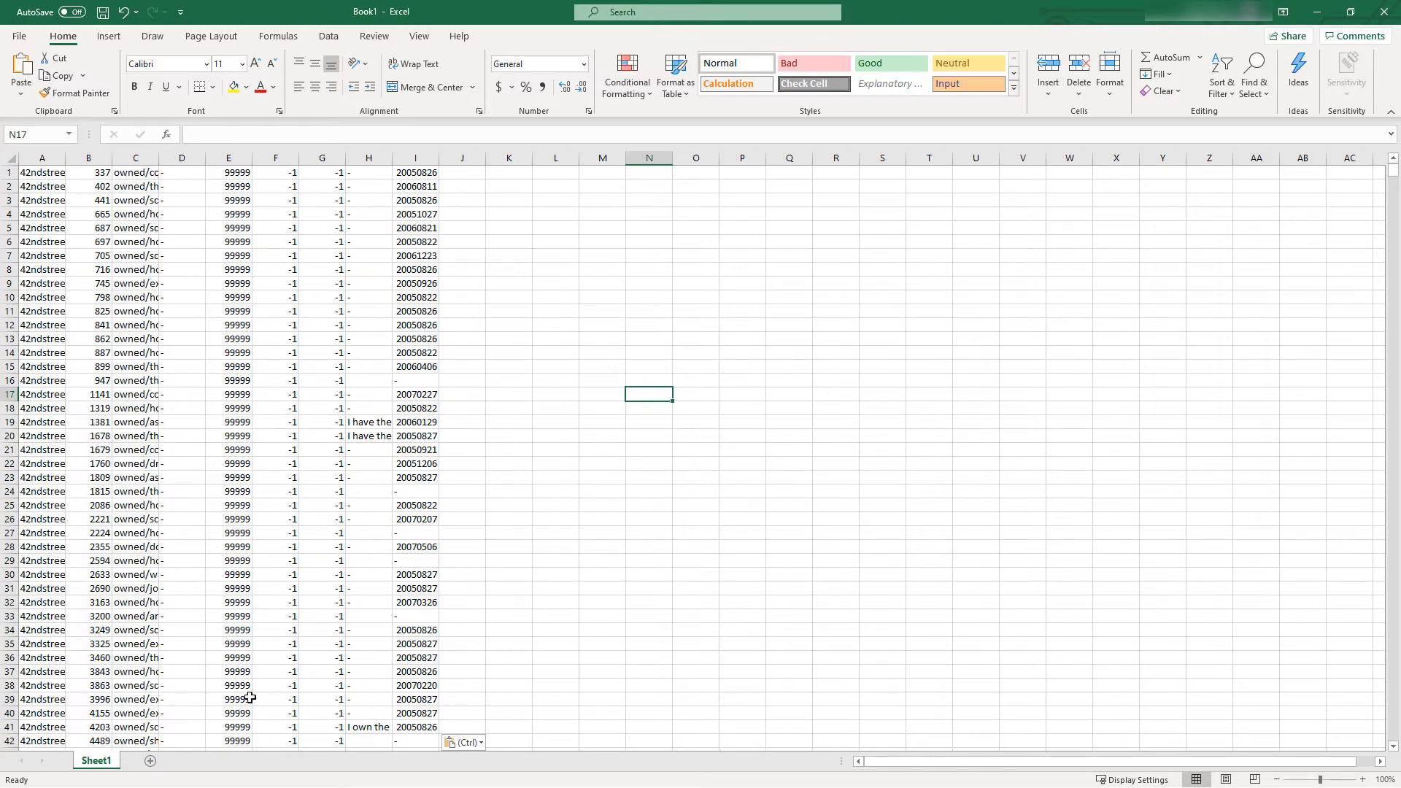
pyautogui.click(150, 761)
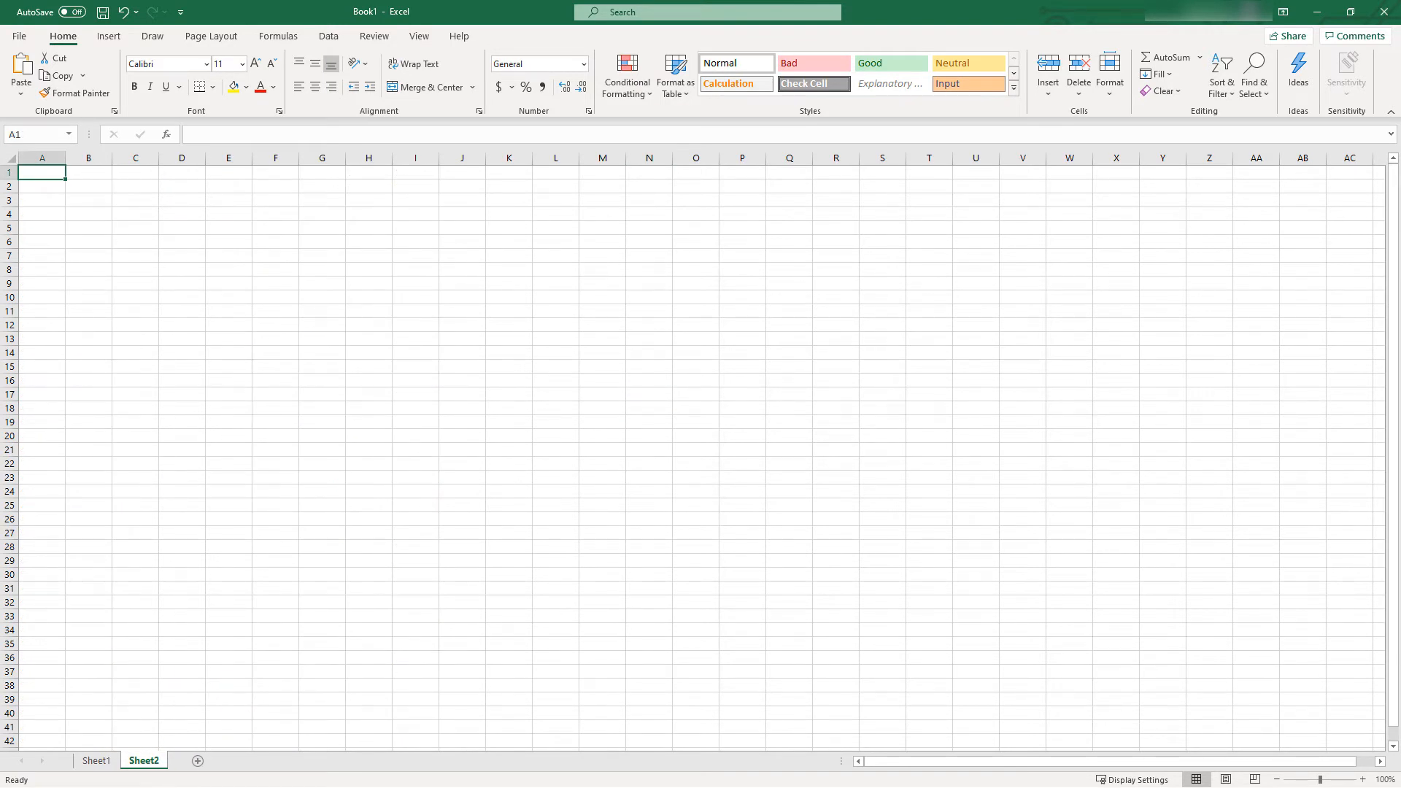
# Minimize Excel, close the collection text file, and open all-titles.txt from the VM Share folder
pyautogui.click(1317, 12)
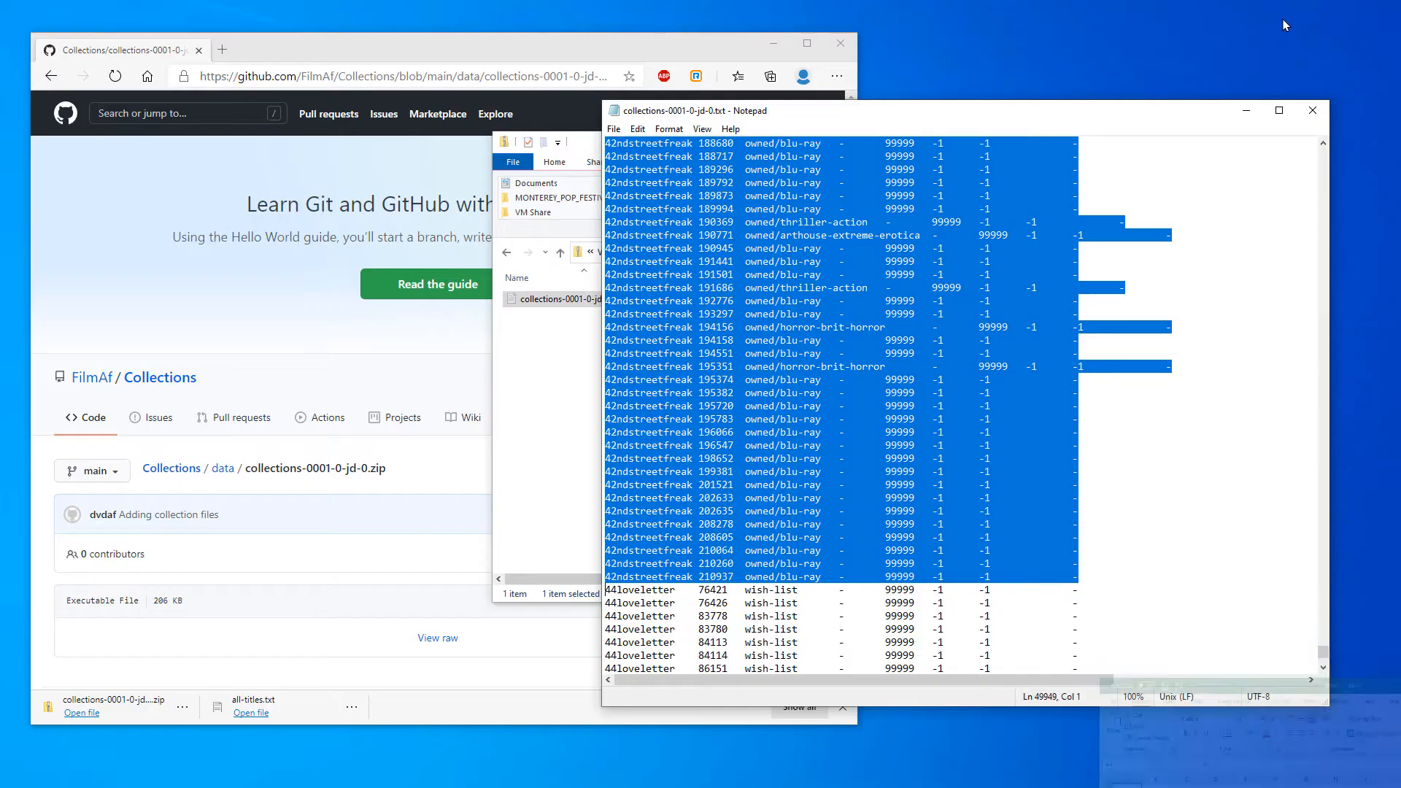
pyautogui.click(1311, 111)
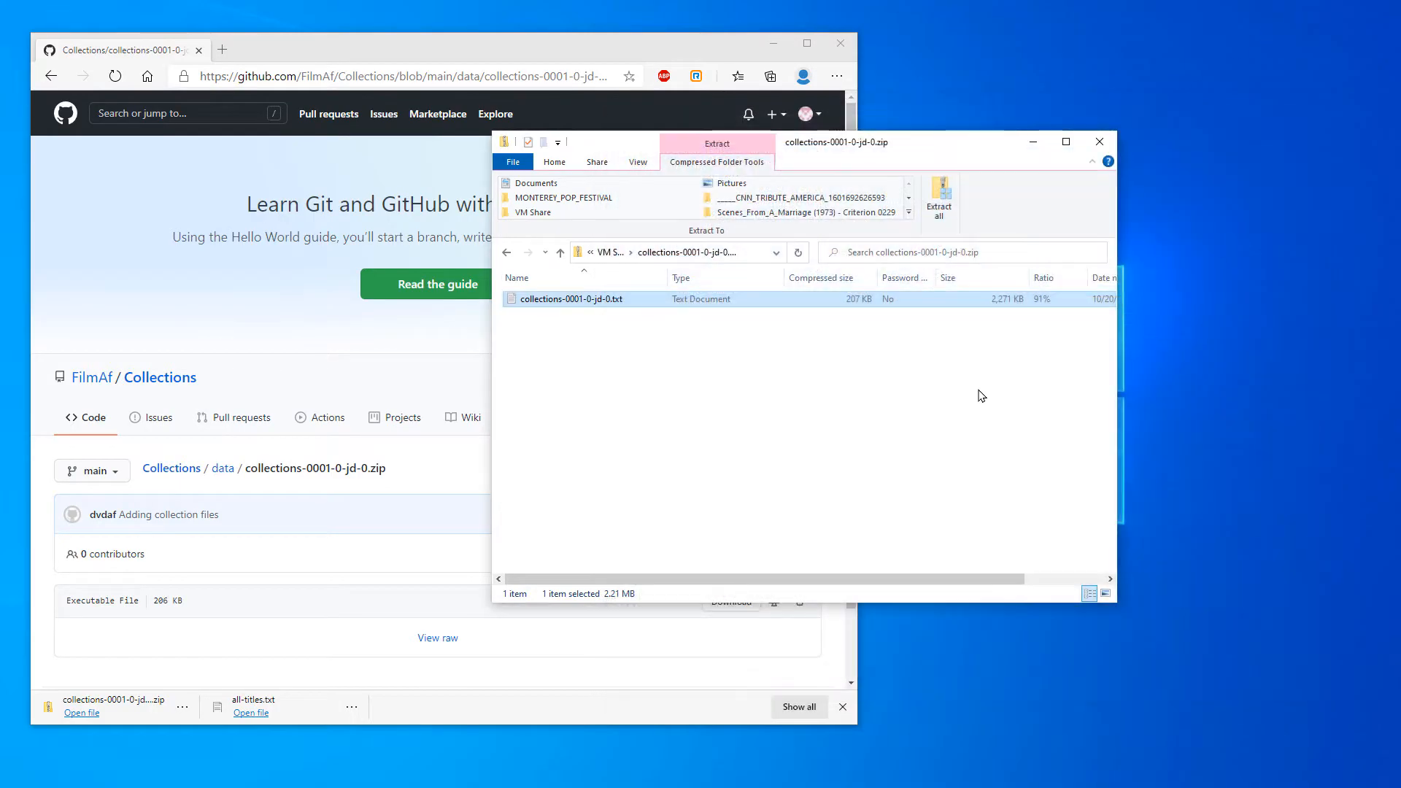
pyautogui.click(508, 253)
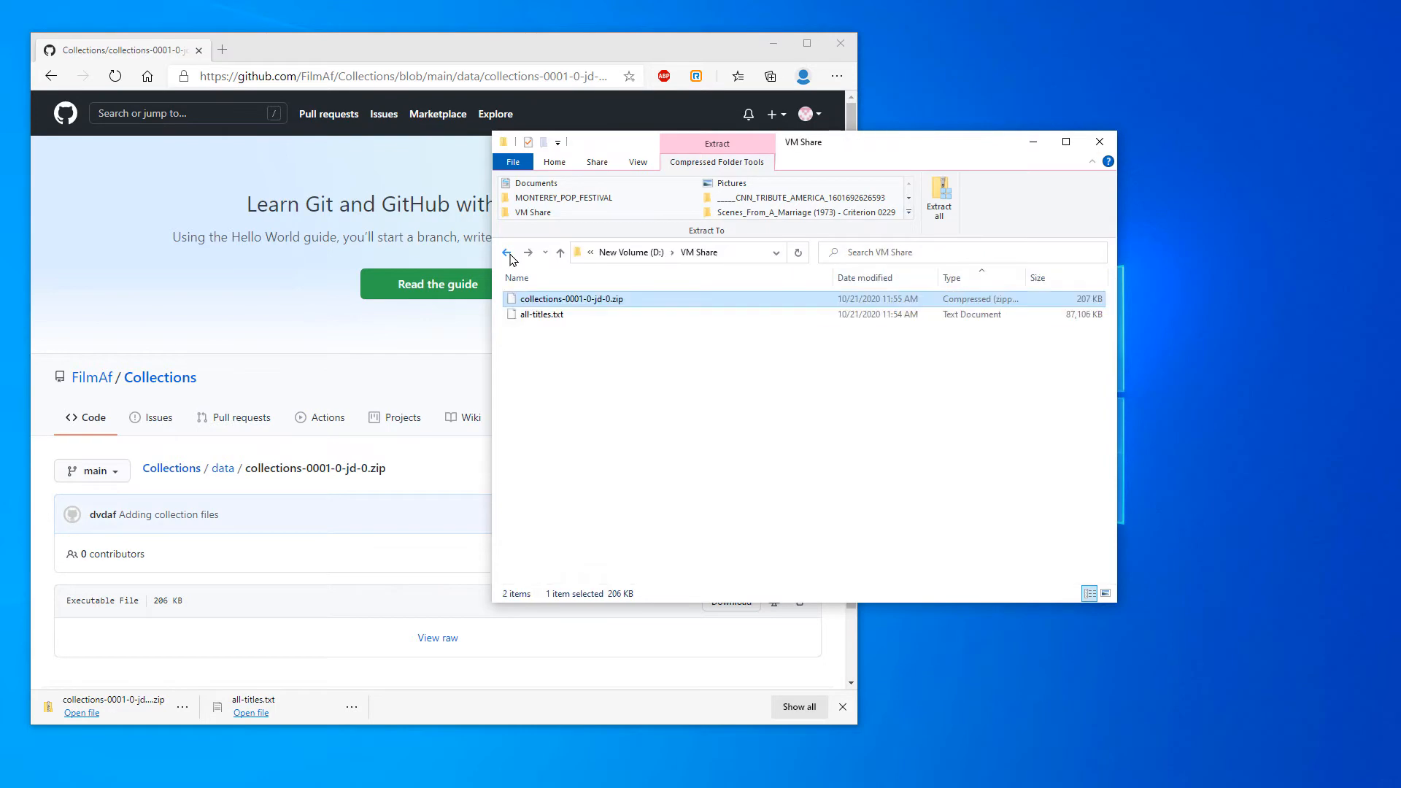
pyautogui.click(541, 316)
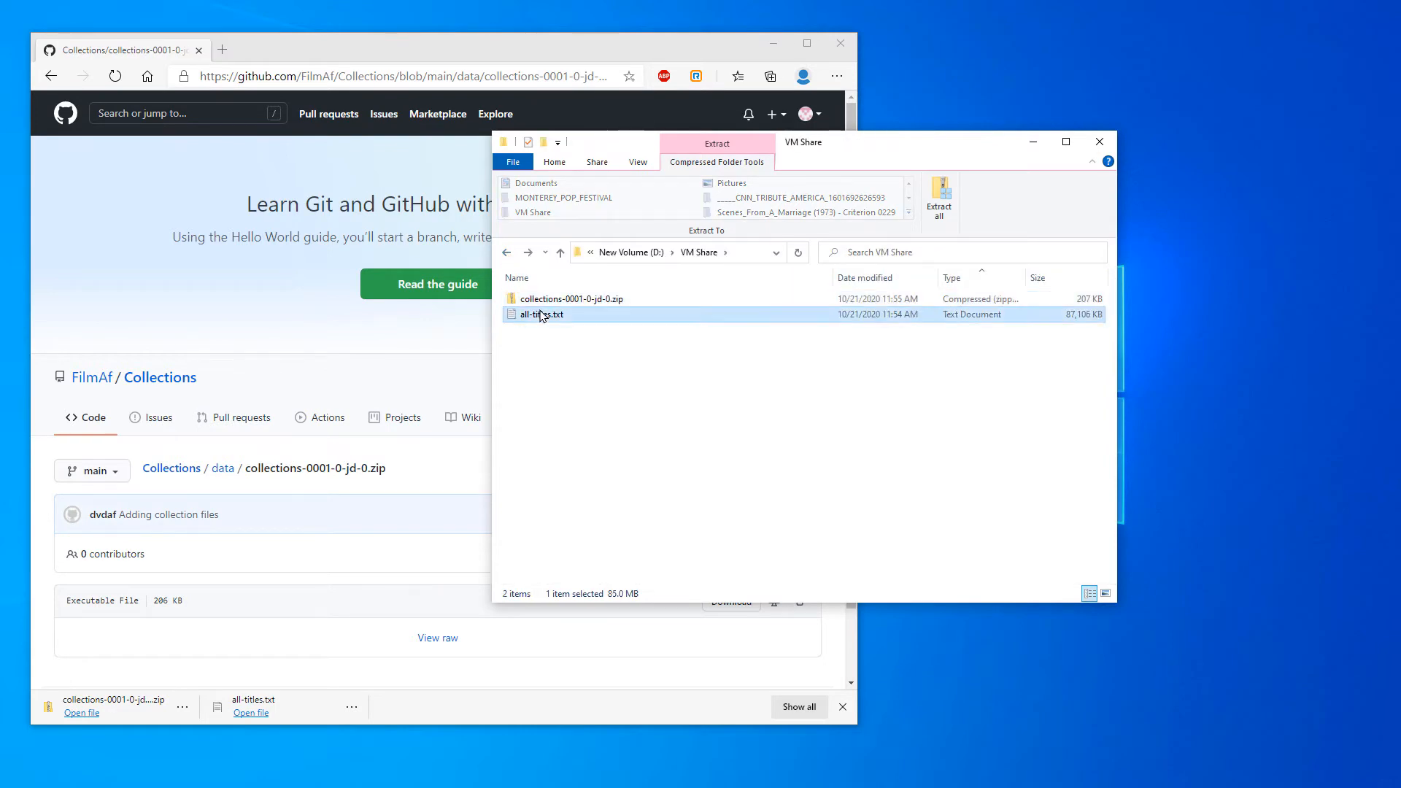
pyautogui.doubleClick(538, 315)
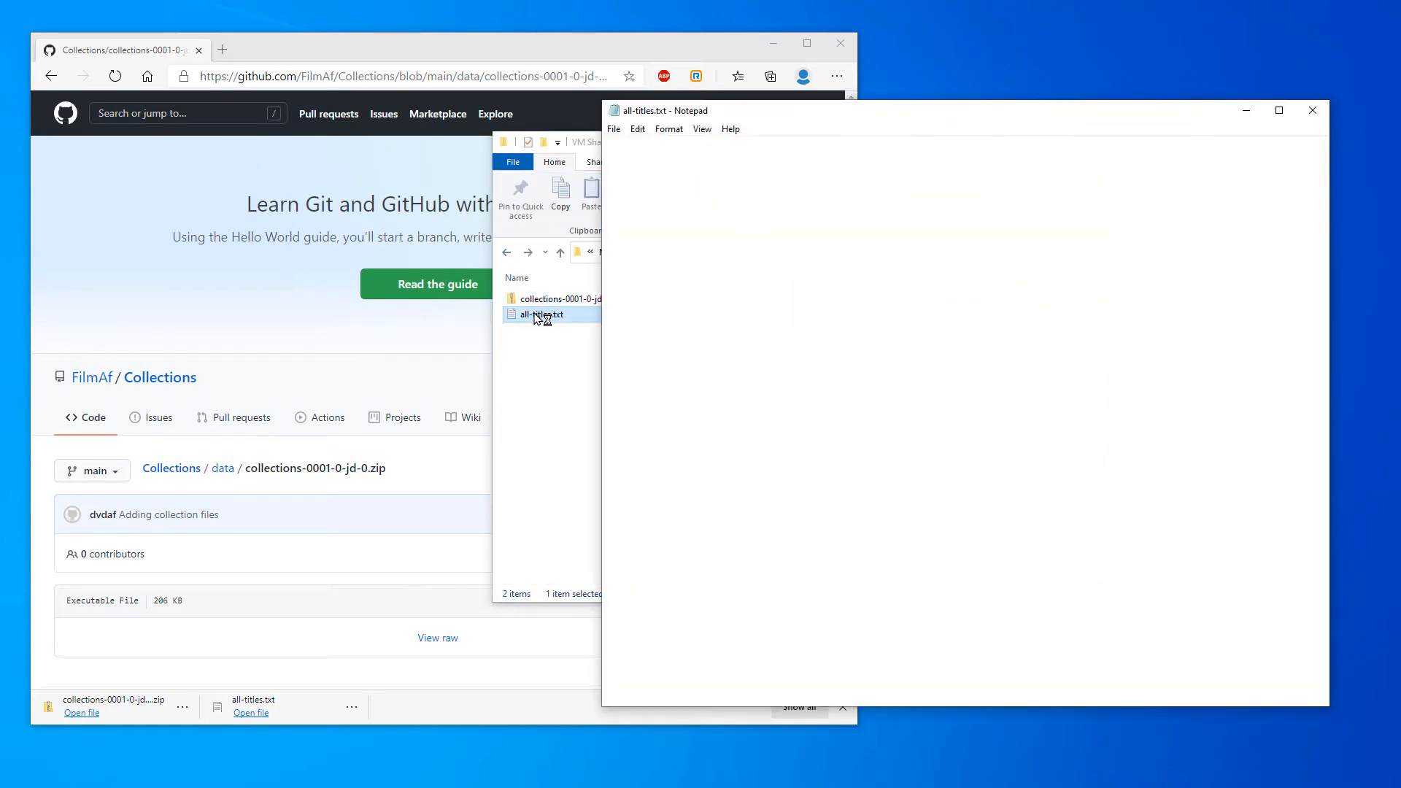
# Select the entire contents of all-titles.txt and copy them
pyautogui.click(776, 263)
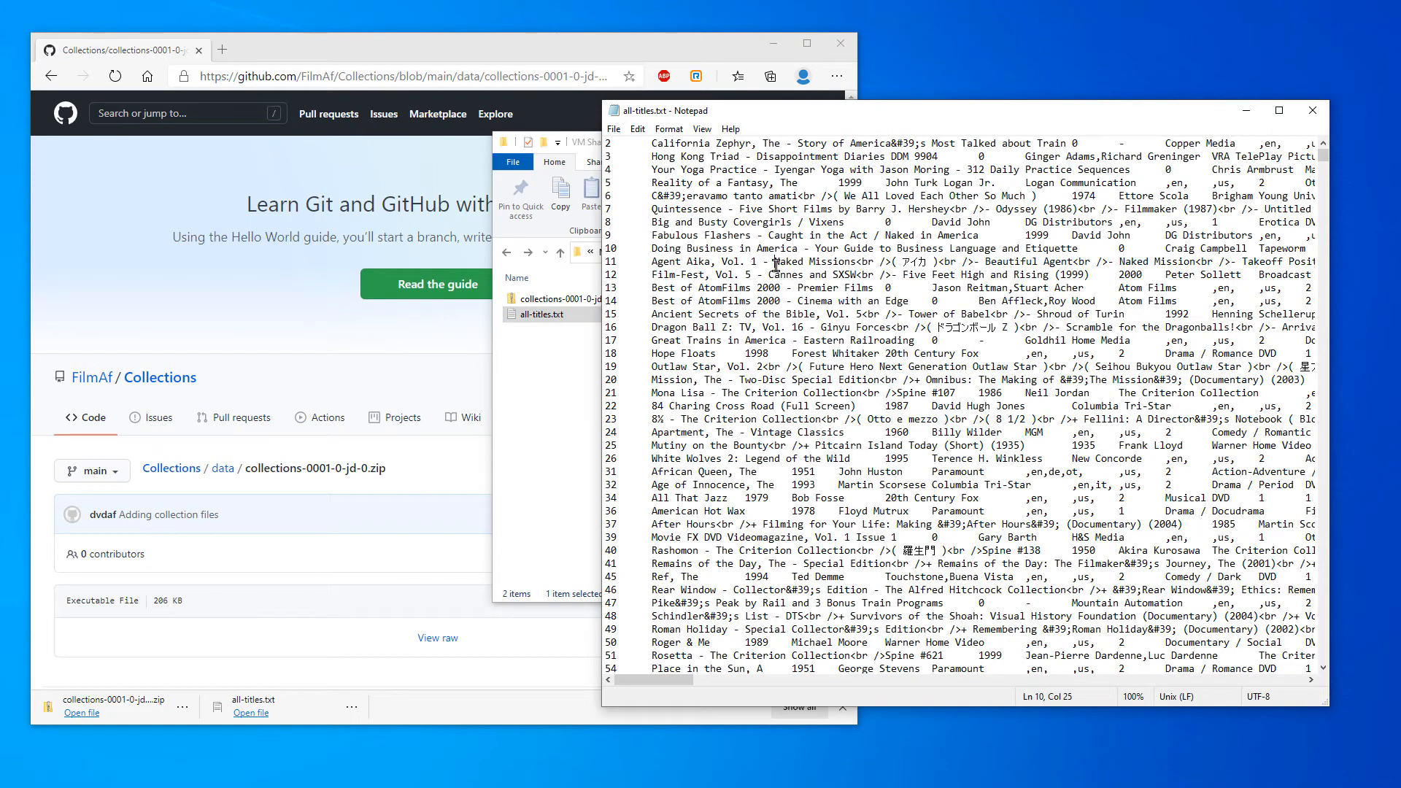
pyautogui.hotkey('ctrl', 'a')
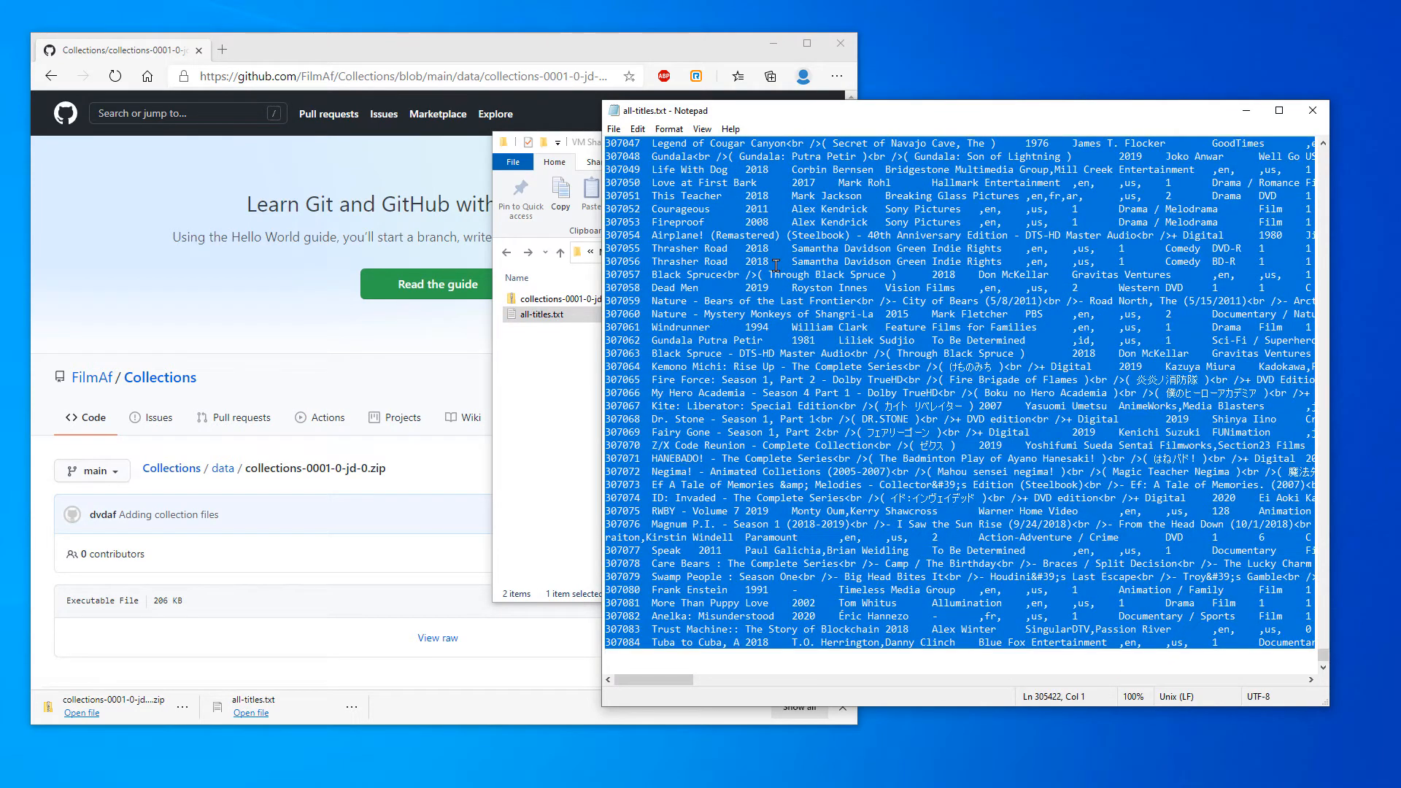
pyautogui.rightClick(1043, 279)
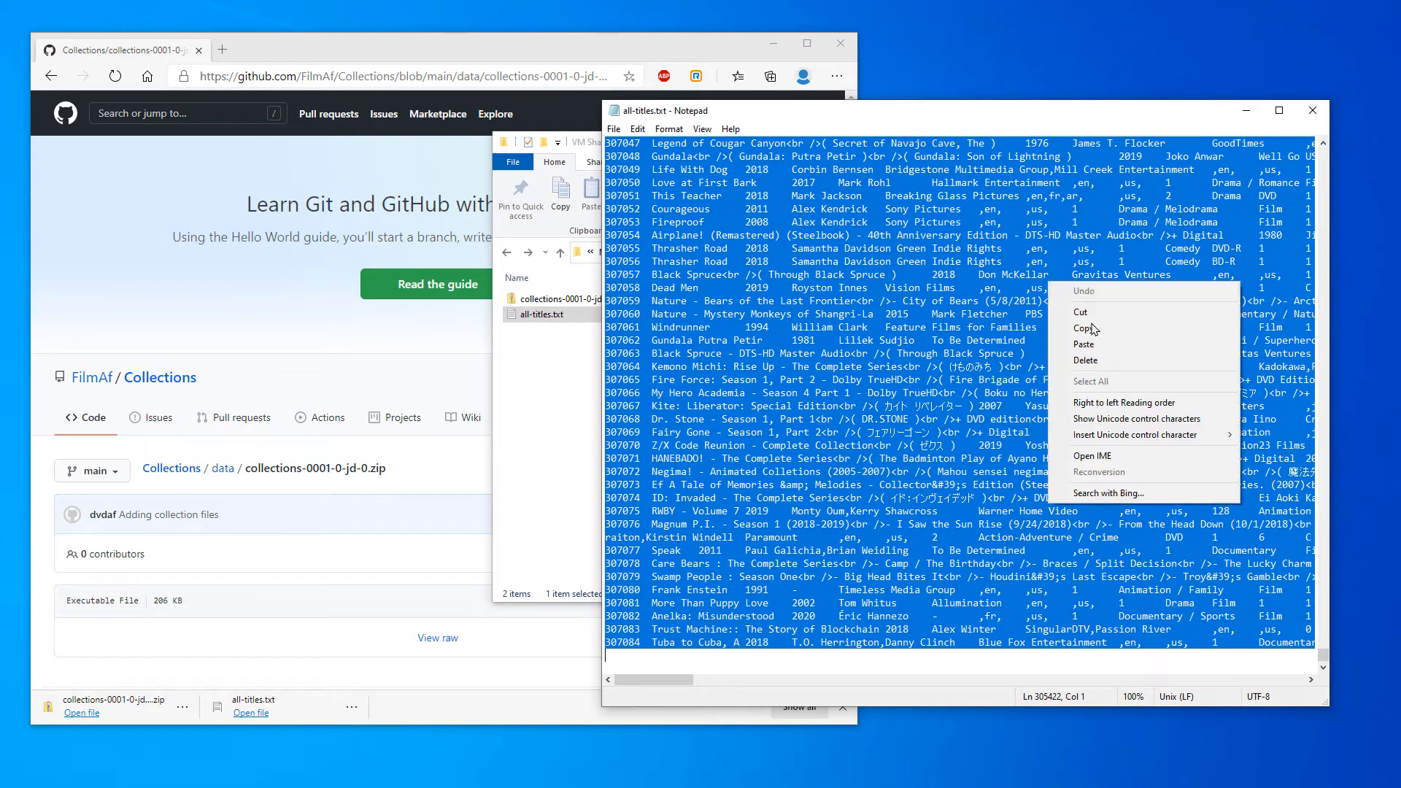
pyautogui.click(1066, 330)
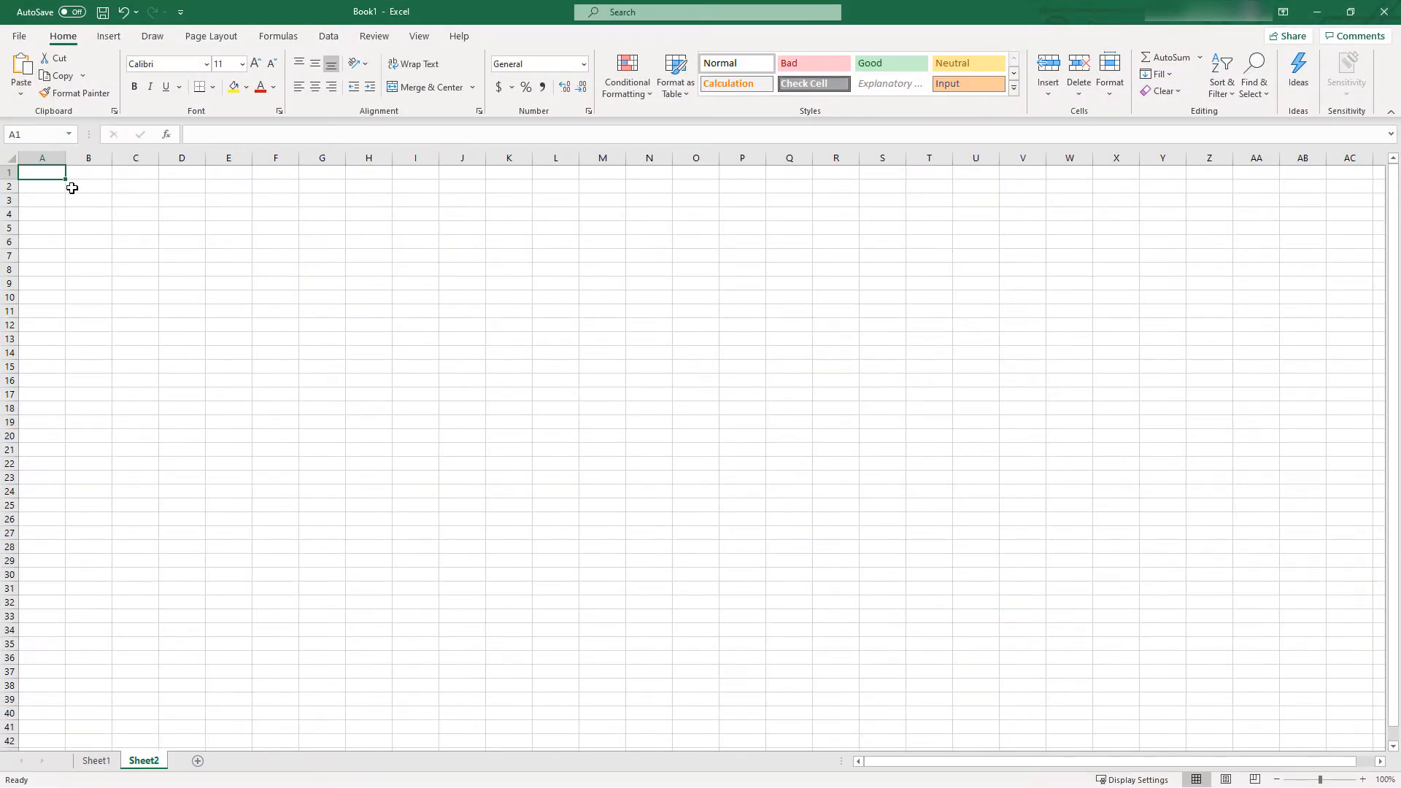
# Paste the copied title list at A1 of Sheet2 in Excel and add a third sheet
pyautogui.rightClick(45, 172)
pyautogui.click(86, 249)
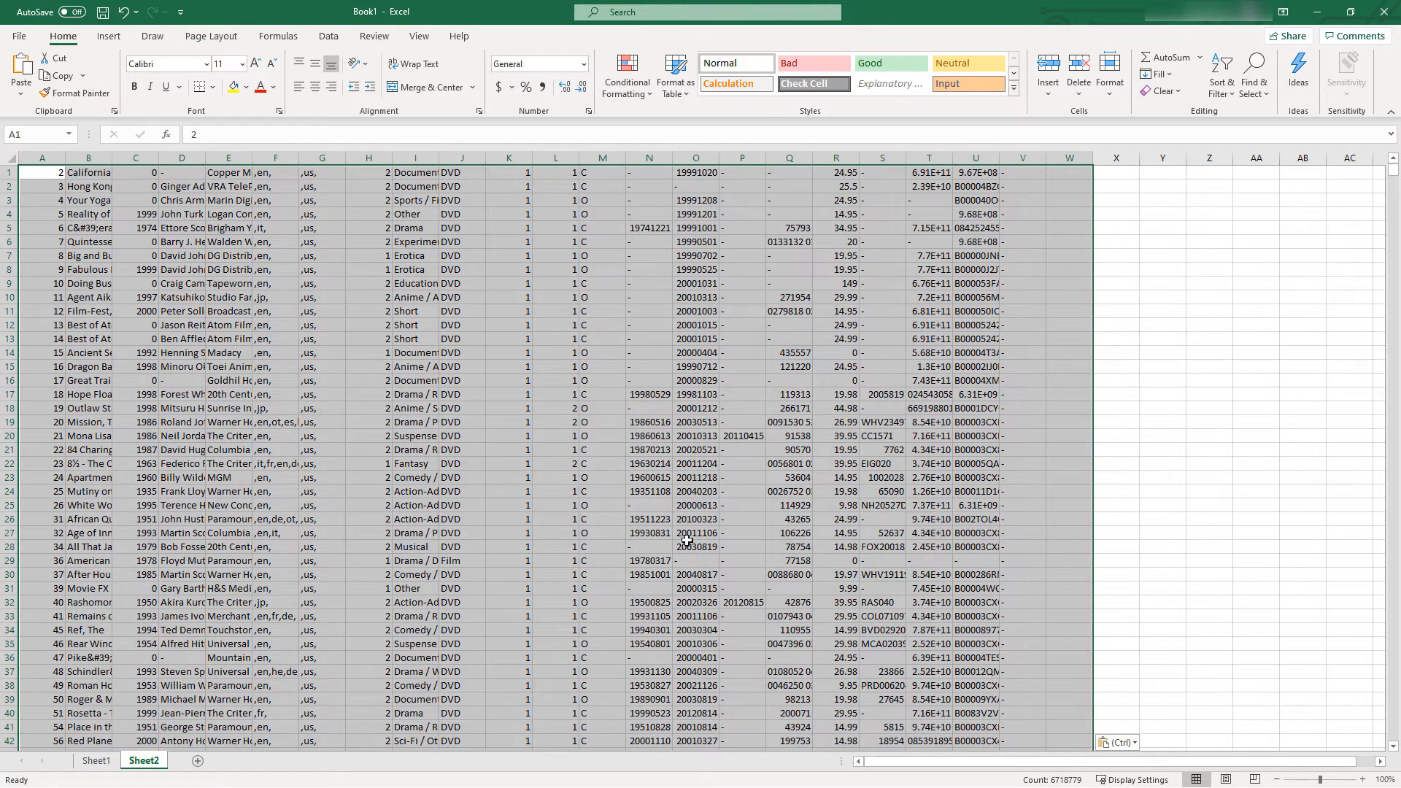
pyautogui.click(199, 763)
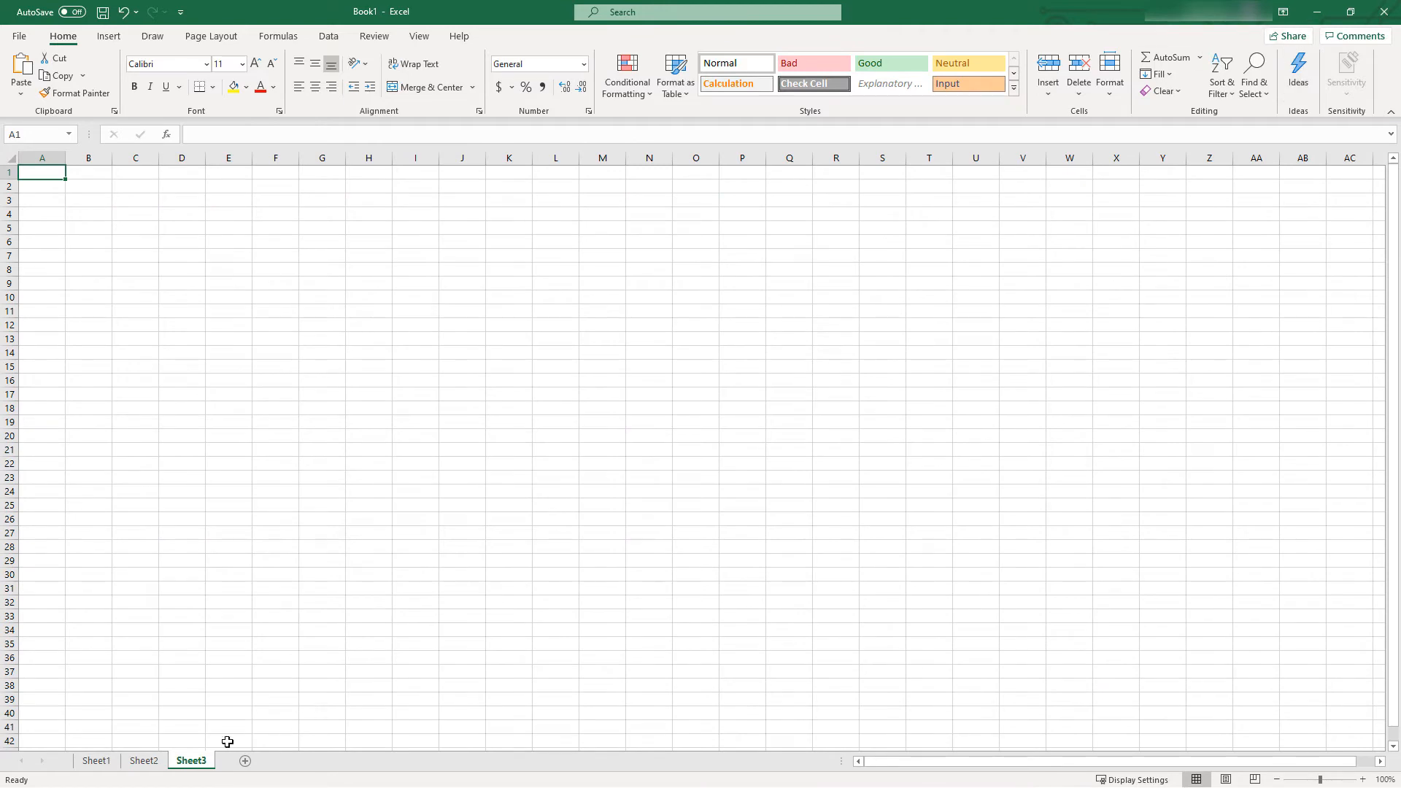
# Close the titles text file and File Explorer, and open the main page of the FilmAf Collections repository in the browser
pyautogui.click(1321, 11)
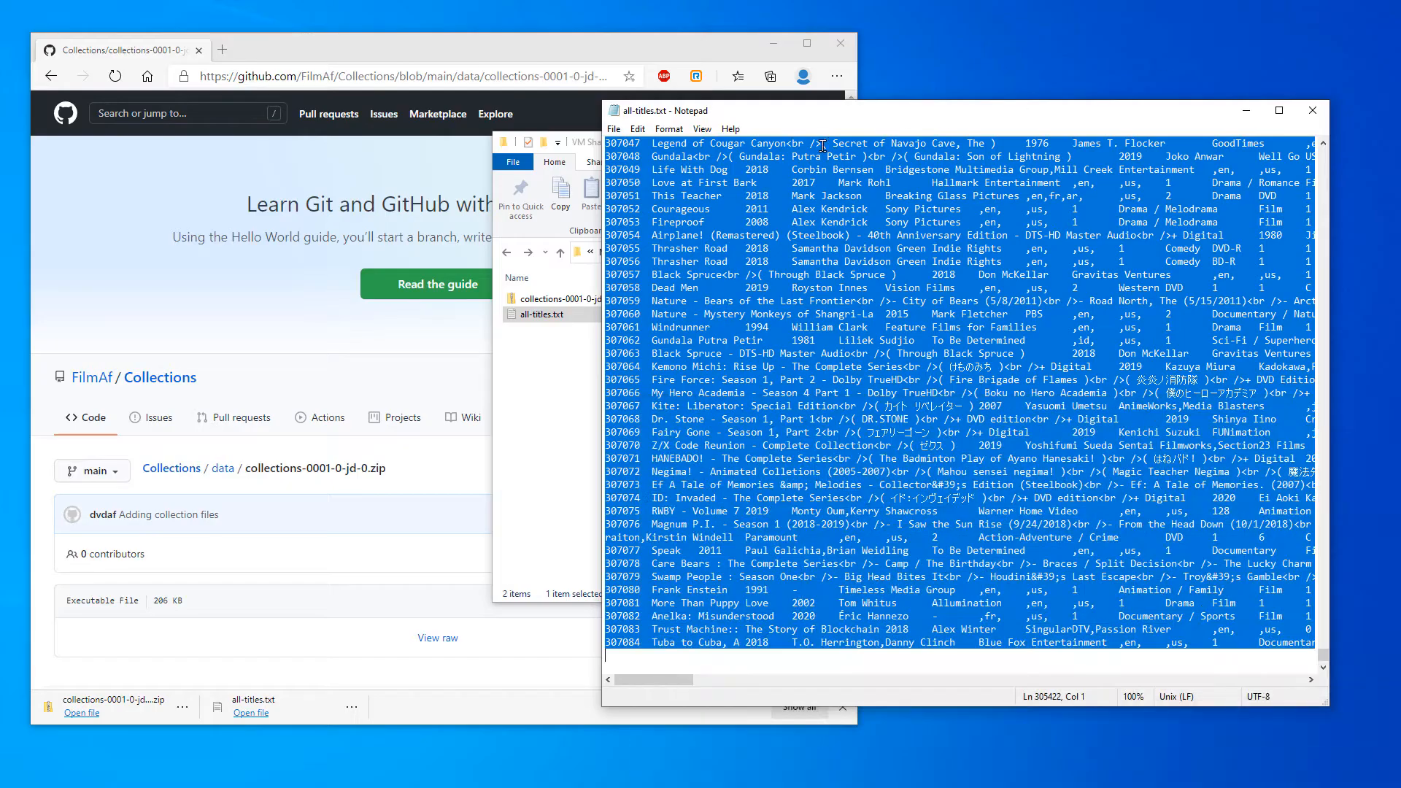
pyautogui.click(1313, 111)
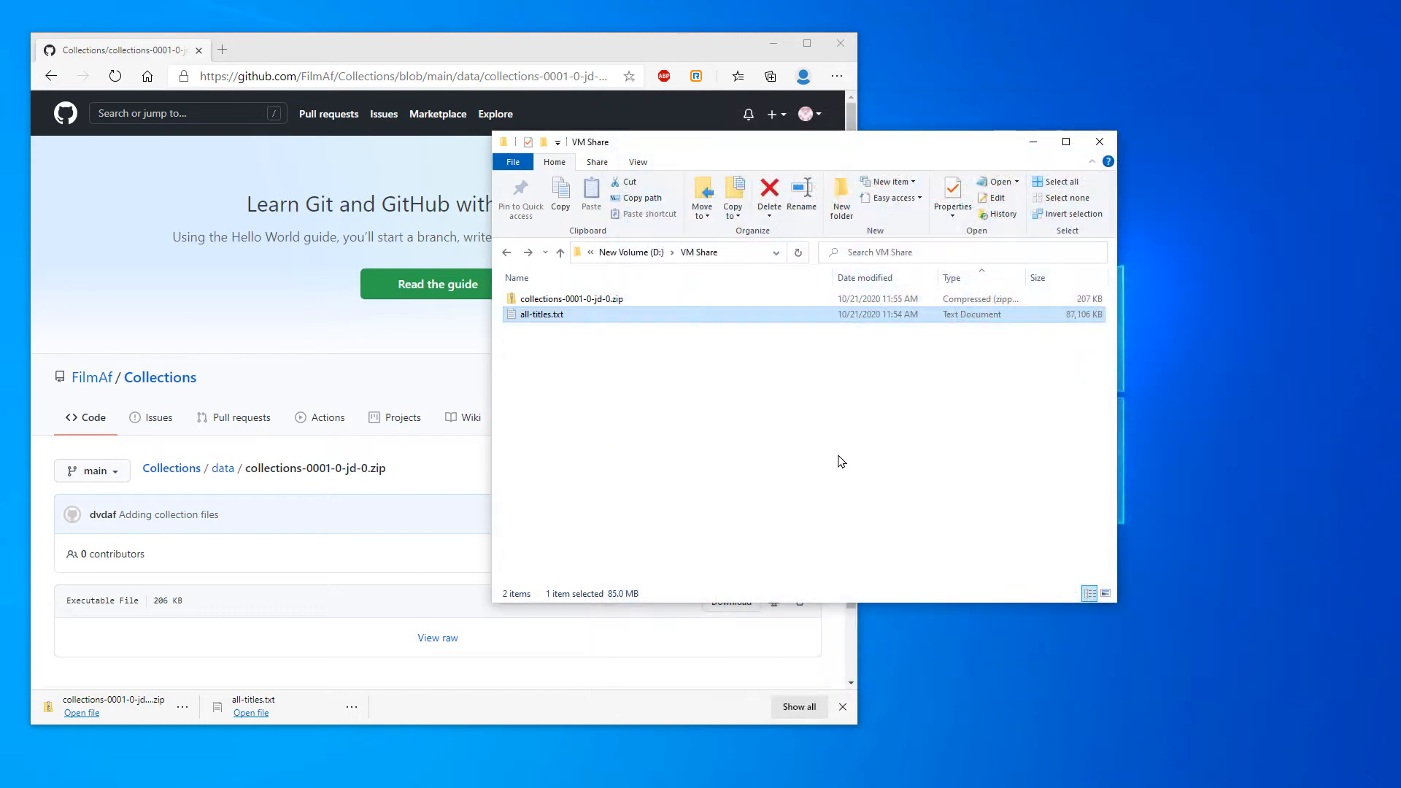
pyautogui.click(1095, 135)
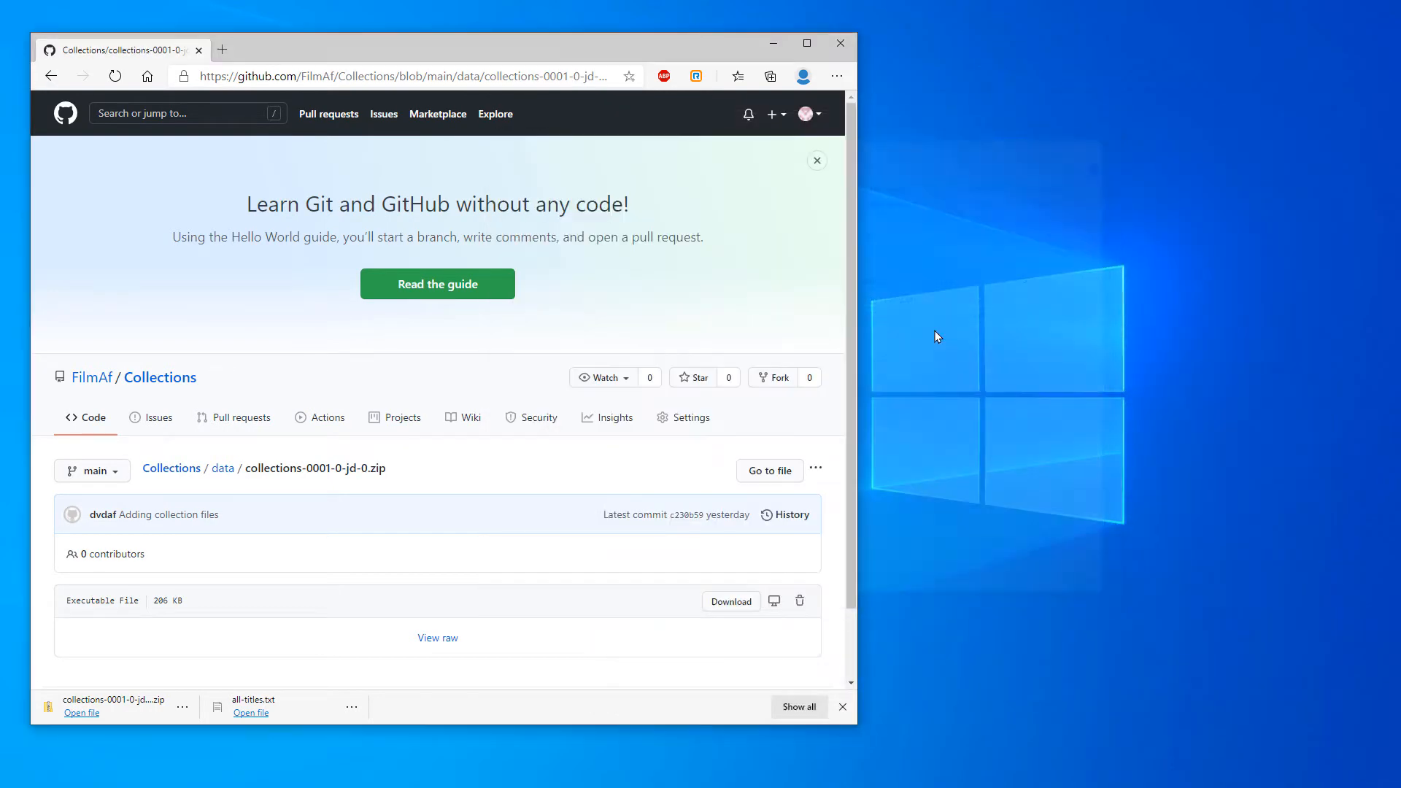
pyautogui.click(150, 387)
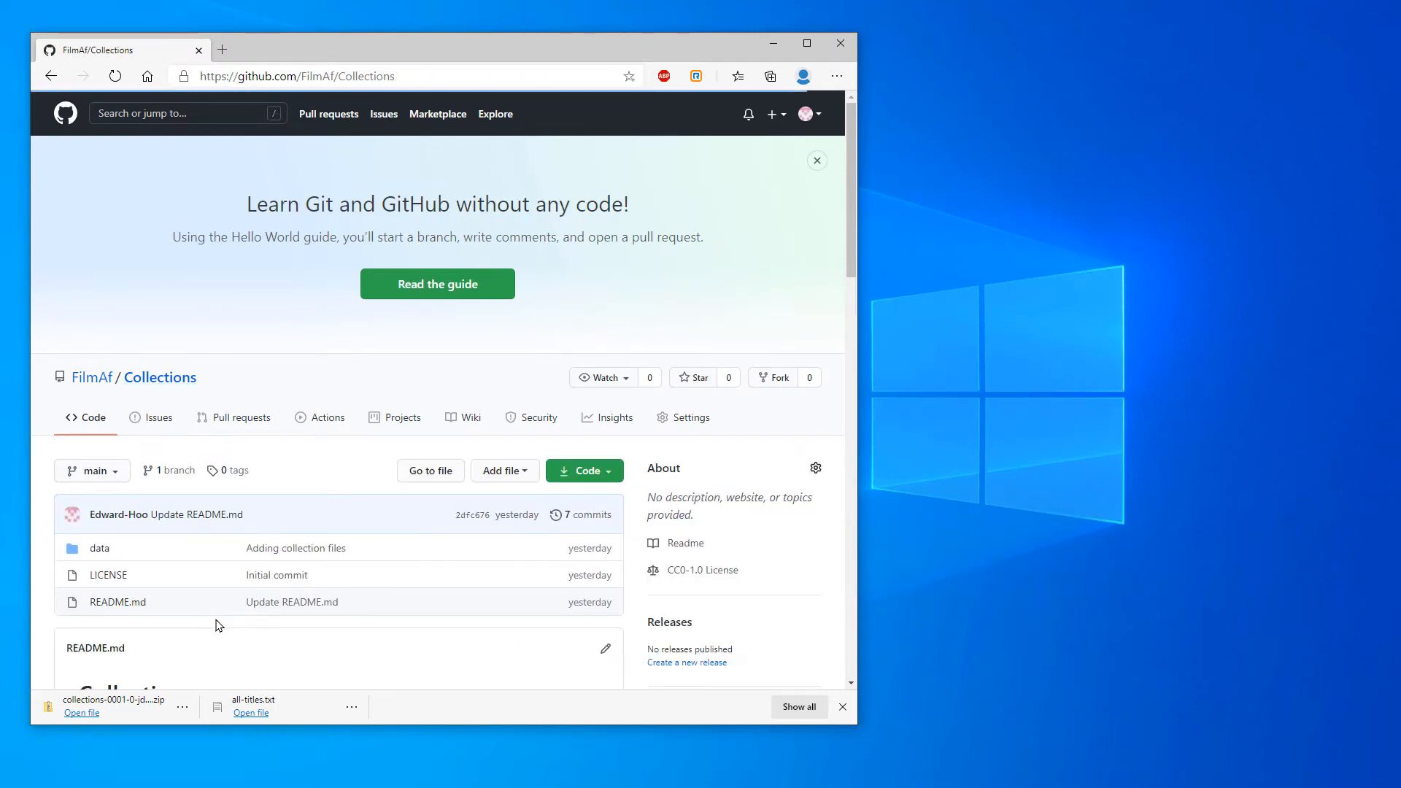
# Copy the README's field descriptions, from dvd_id under "Fields in all-titles.txt" through owned_dd under "Fields in collection files"
pyautogui.scroll(-10, 368, 486)
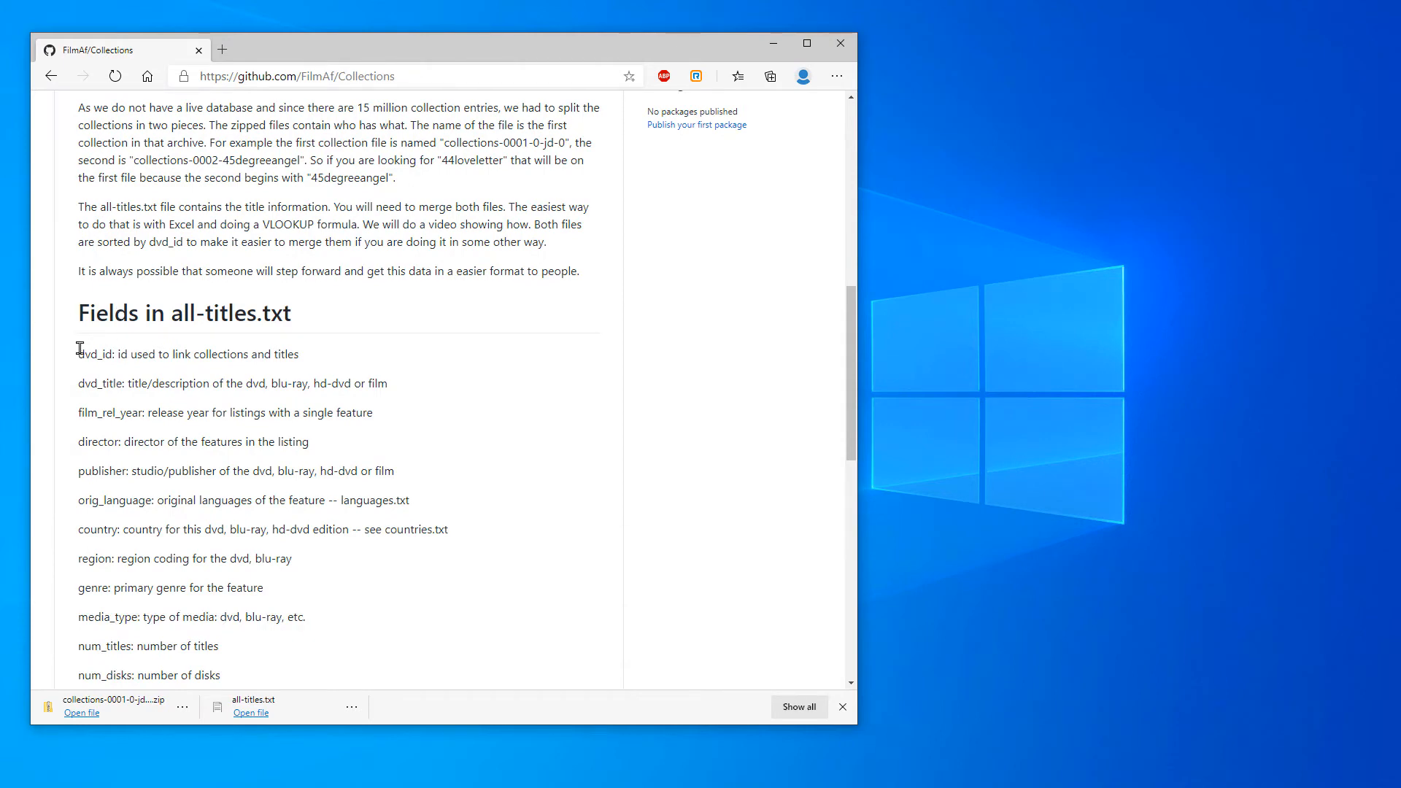
pyautogui.moveTo(79, 354); pyautogui.dragTo(473, 573)
pyautogui.rightClick(225, 487)
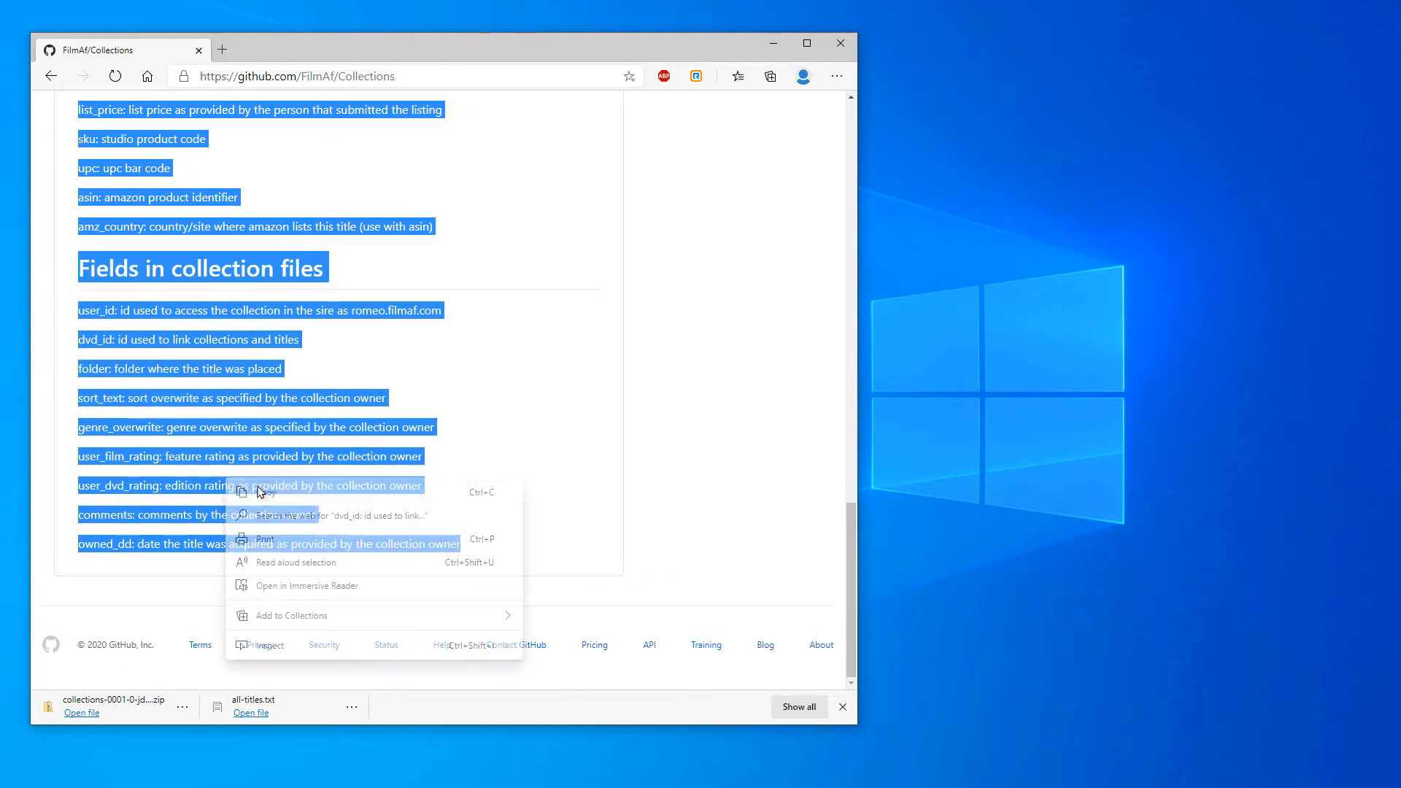
pyautogui.click(265, 495)
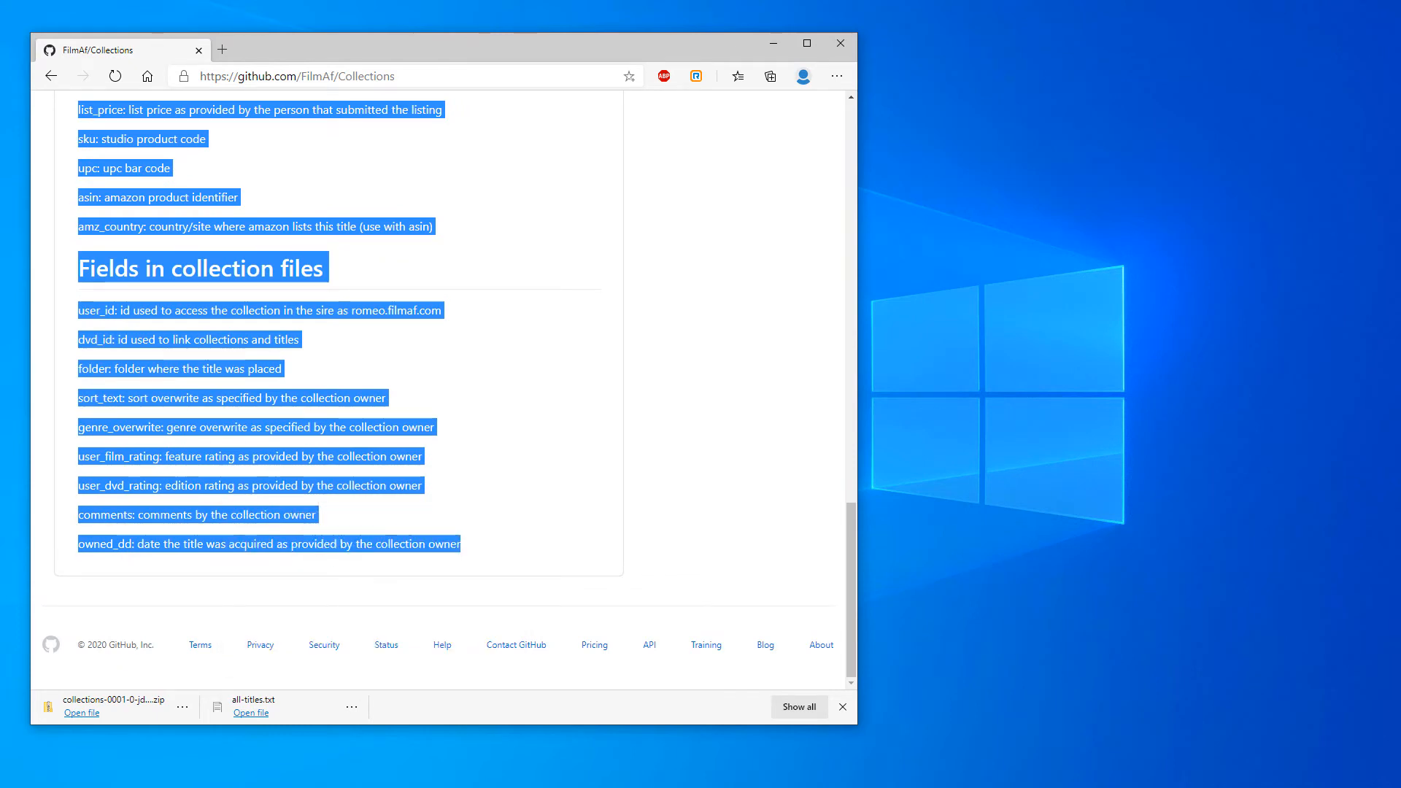
# Switch to Excel, paste the field descriptions at A1 of Sheet3, and clear the "Fields in collection files" heading in A23
pyautogui.hotkey('alt', 'Tab')
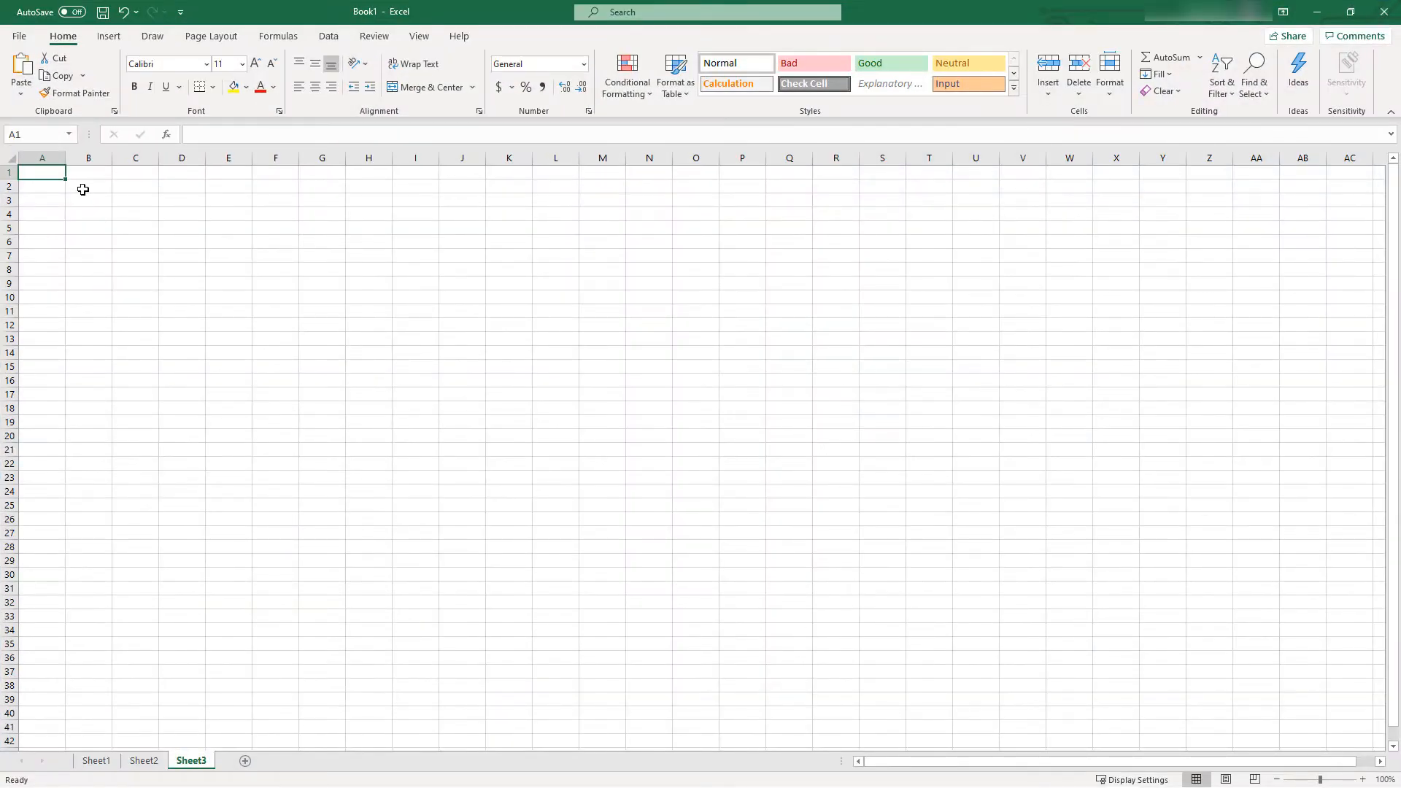
pyautogui.rightClick(54, 173)
pyautogui.click(111, 251)
pyautogui.click(43, 477)
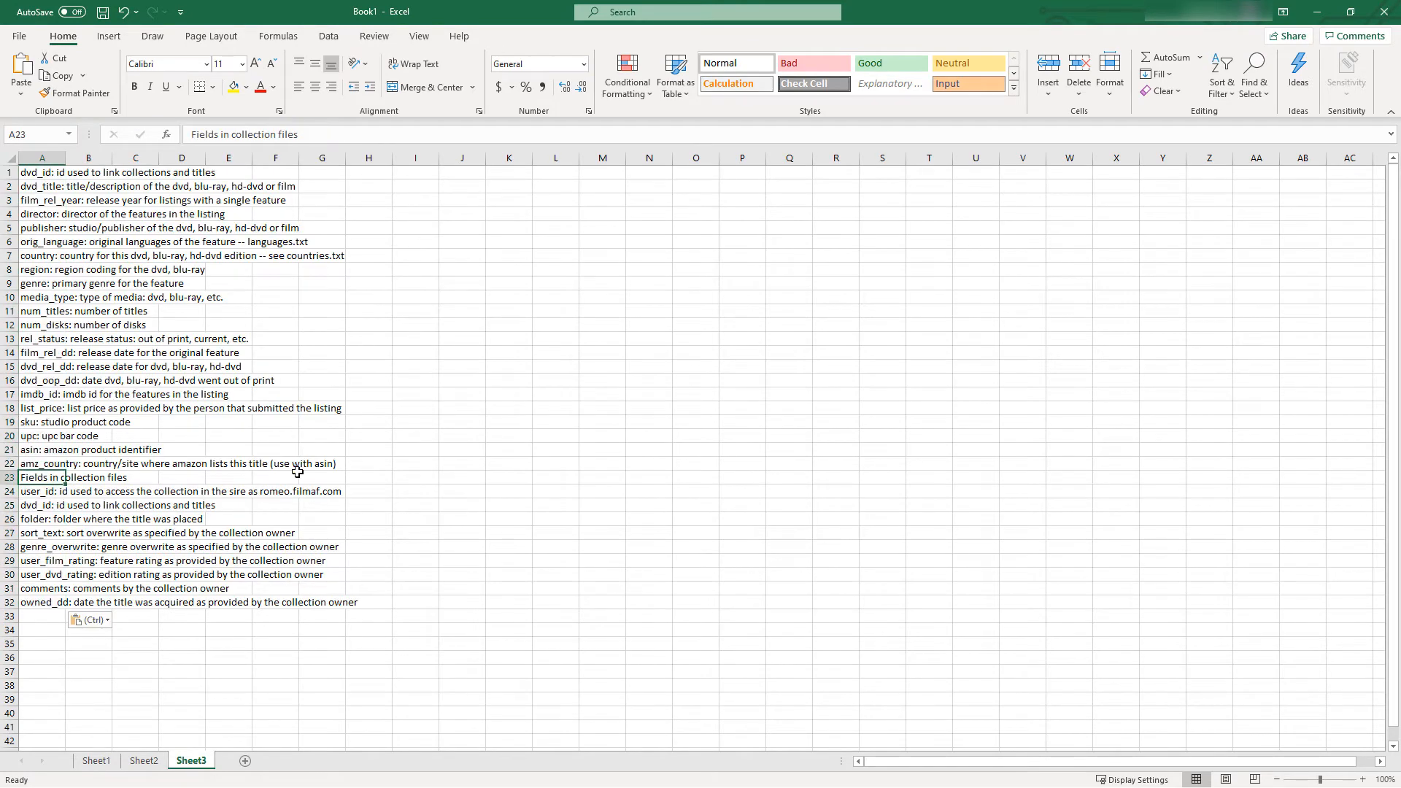
pyautogui.press('Delete')
# Split column A of Sheet3 with Text to Columns using a colon as the other delimiter, and widen column A to fit the field names
pyautogui.moveTo(32, 175); pyautogui.dragTo(42, 616)
pyautogui.click(50, 150)
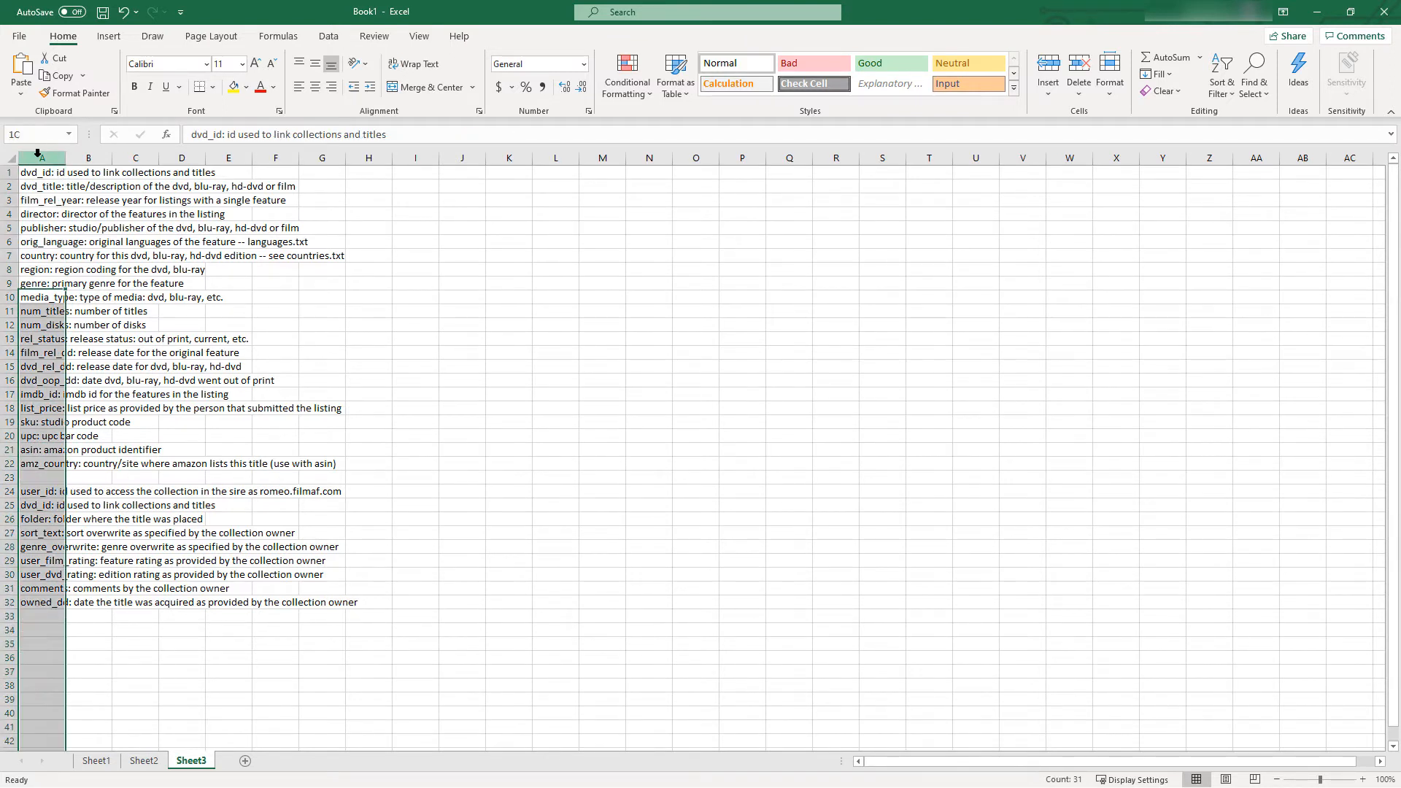
pyautogui.click(328, 36)
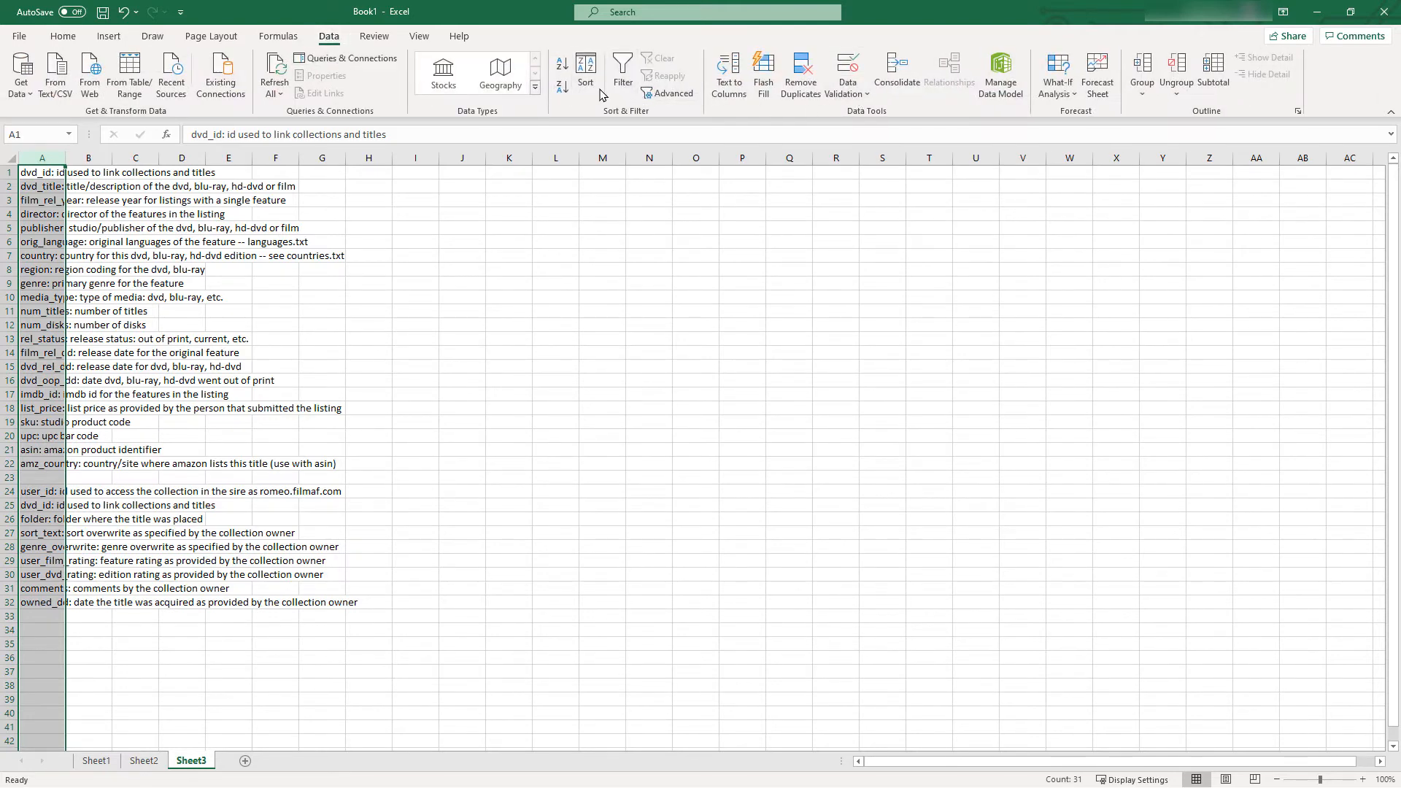
pyautogui.click(729, 73)
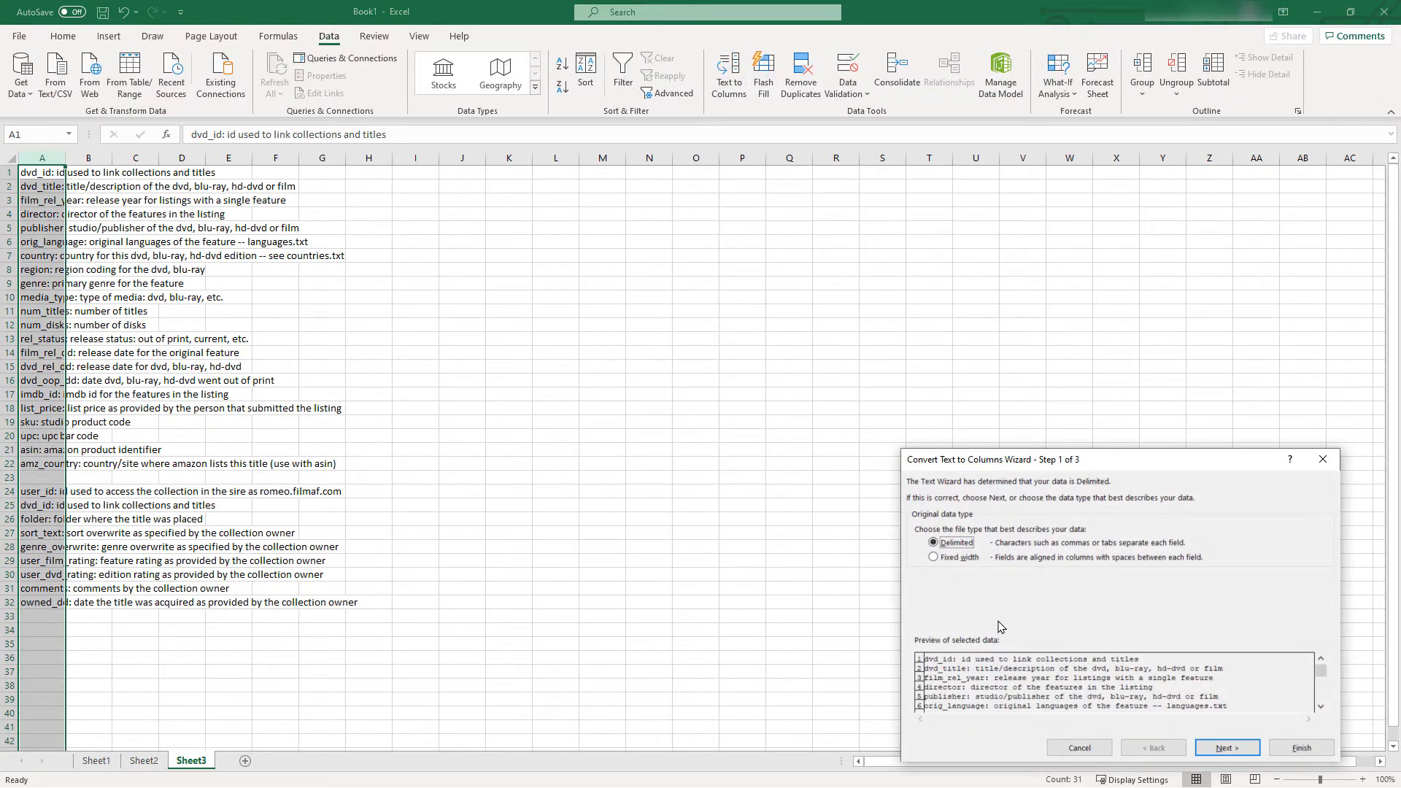
pyautogui.click(1228, 748)
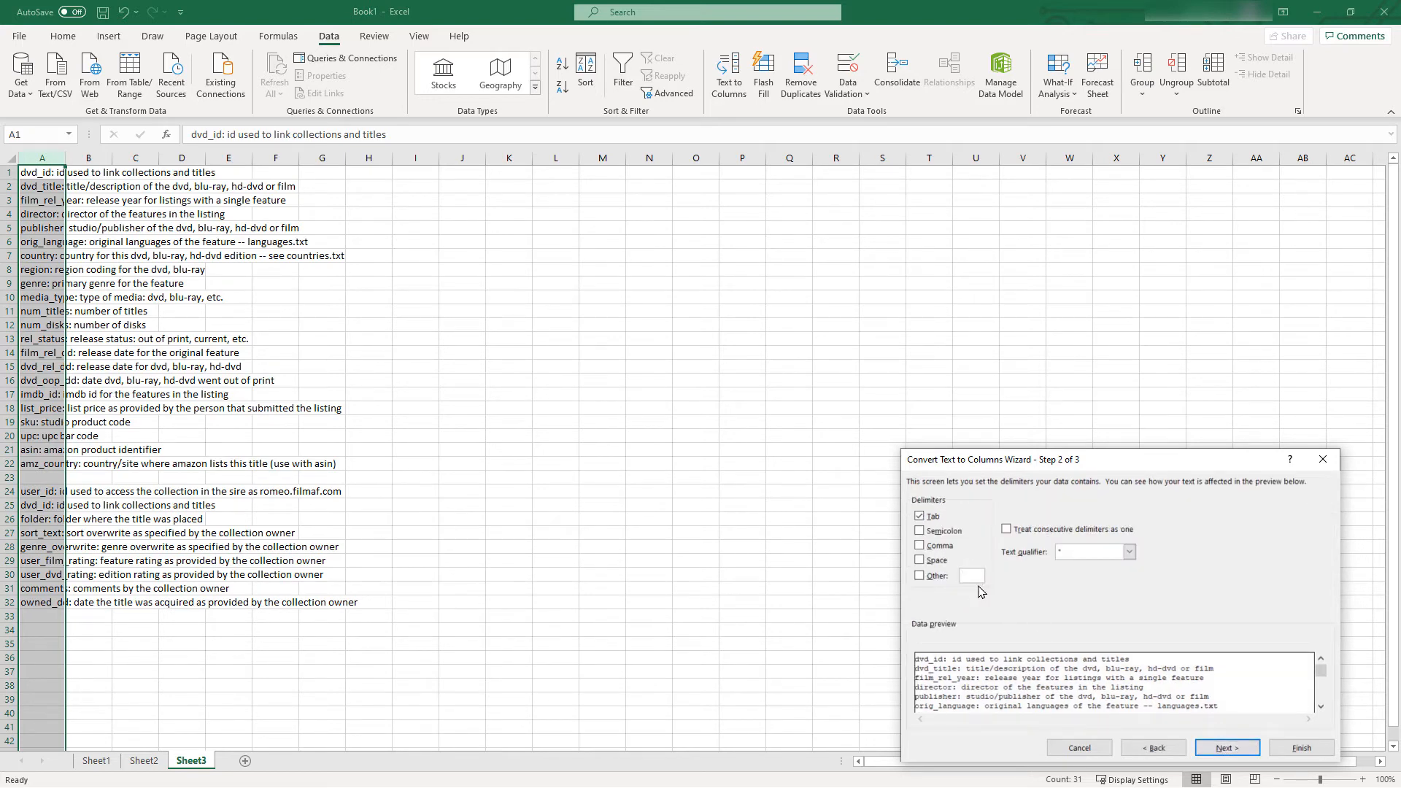
pyautogui.write(':')
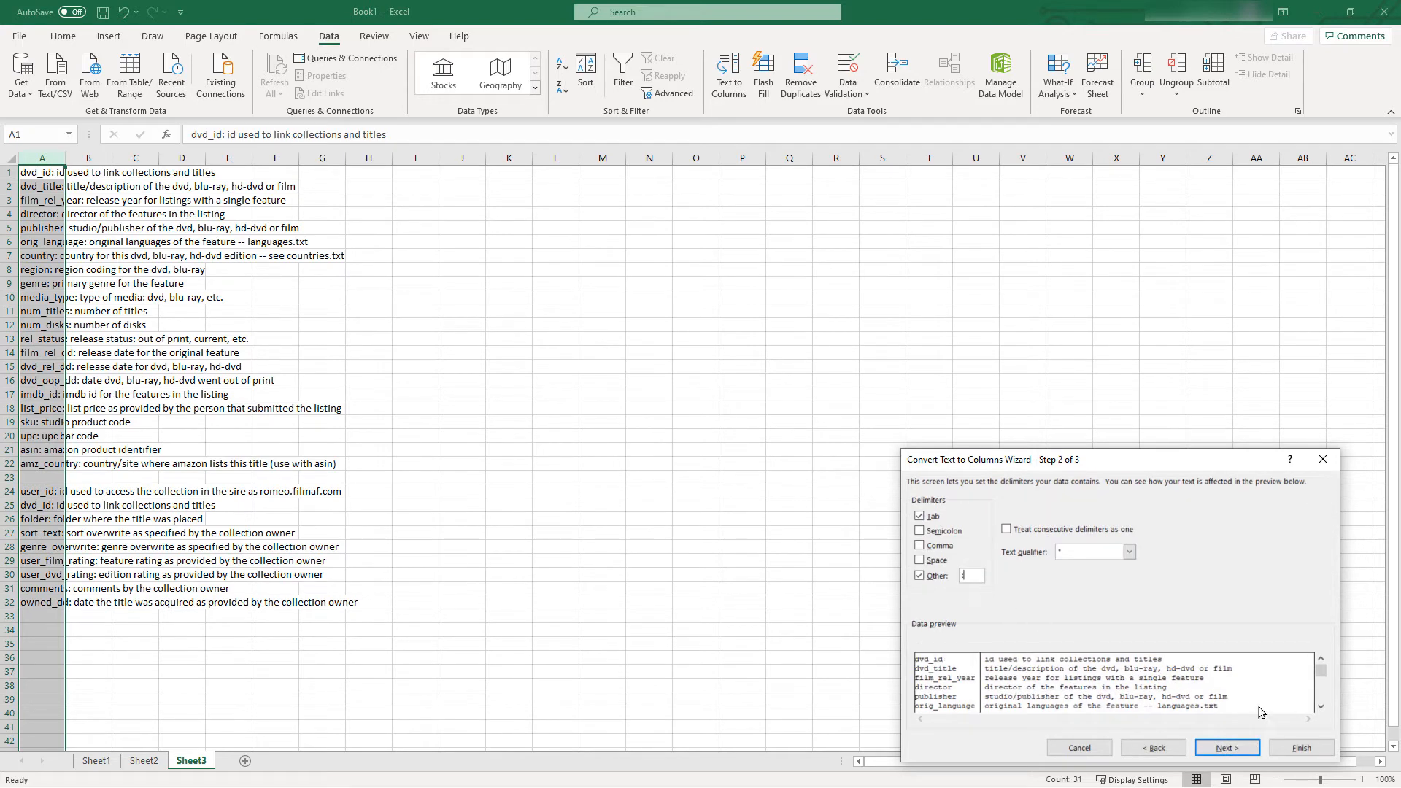
pyautogui.click(1234, 751)
pyautogui.click(1301, 747)
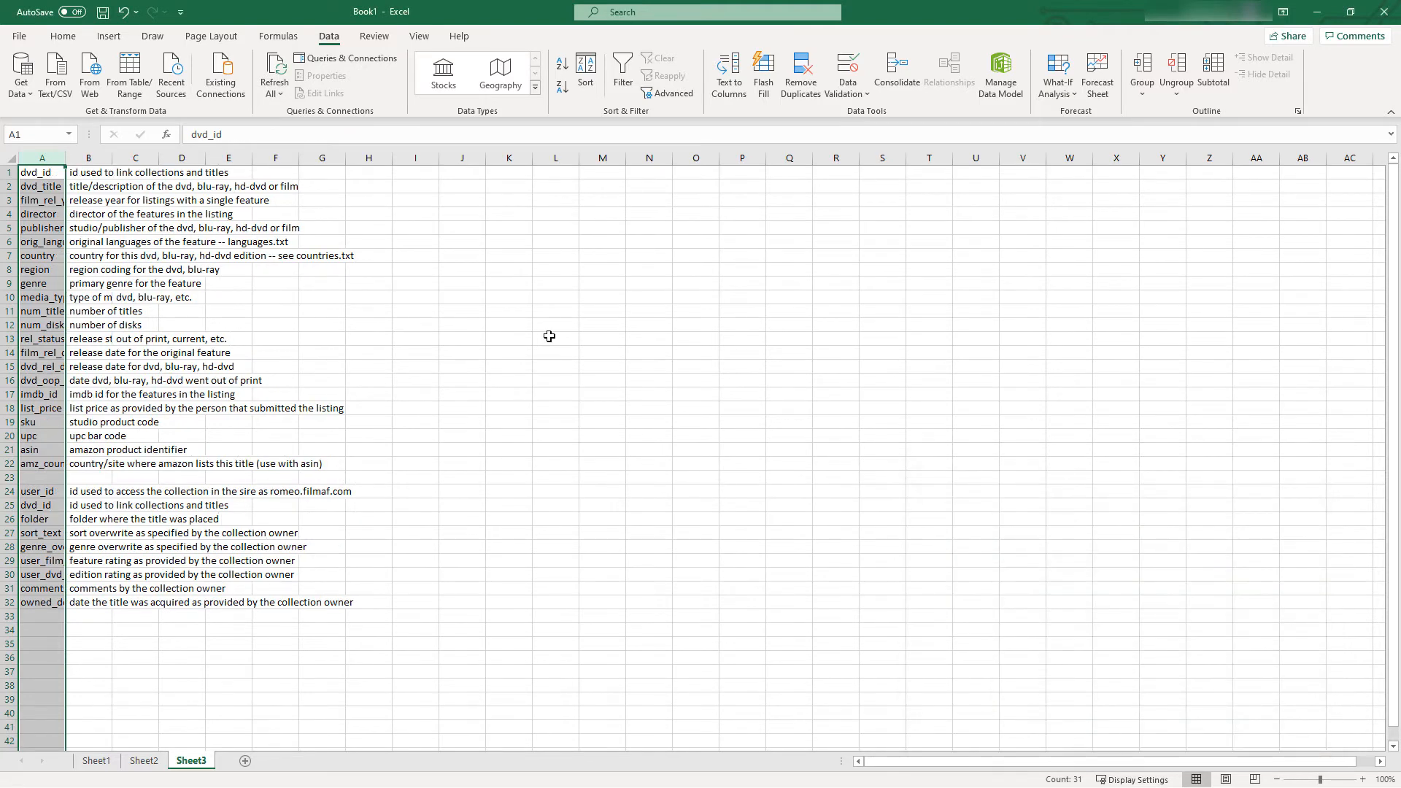
pyautogui.click(549, 337)
pyautogui.moveTo(65, 158); pyautogui.dragTo(324, 158)
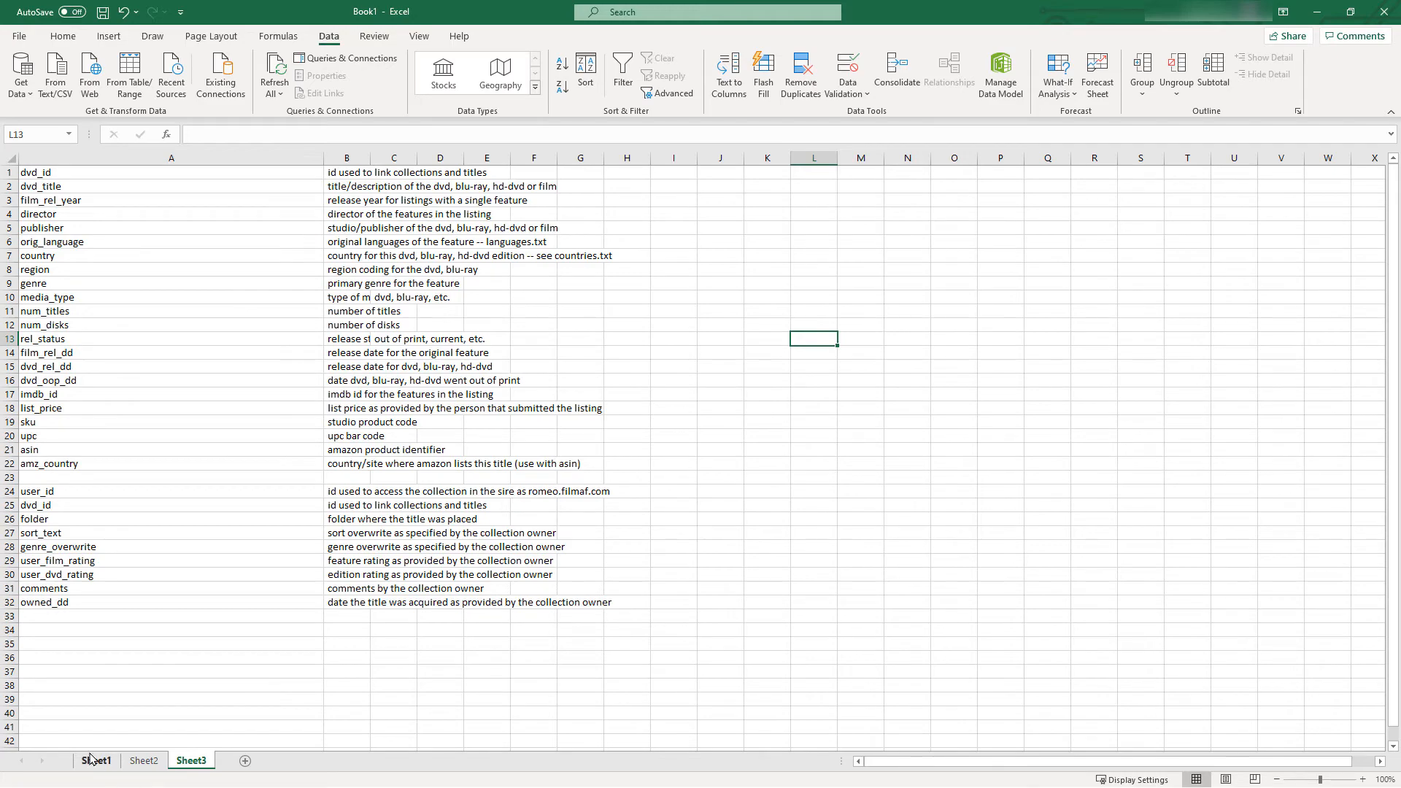
# Insert a blank row above the first data row on both Sheet2 and Sheet1
pyautogui.click(135, 761)
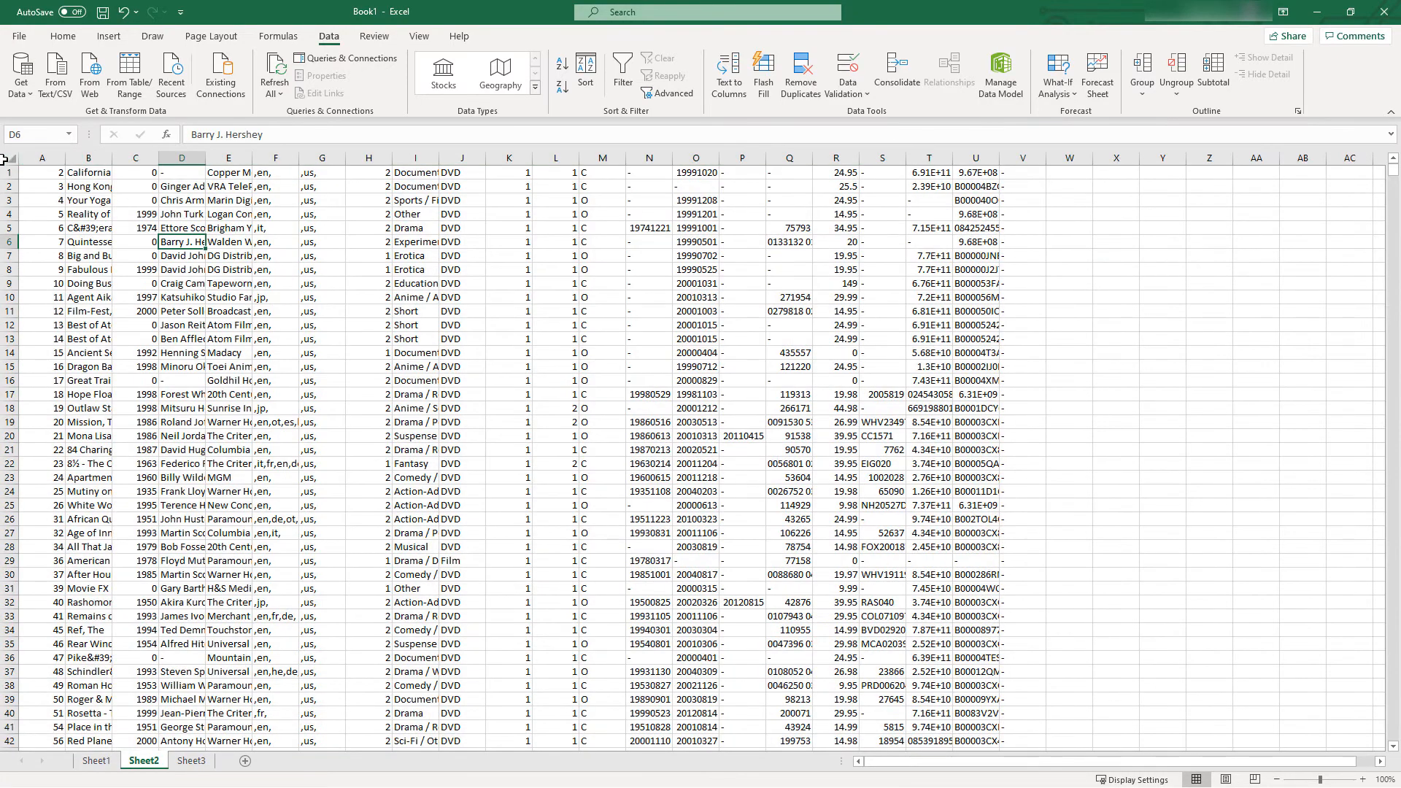
pyautogui.rightClick(11, 174)
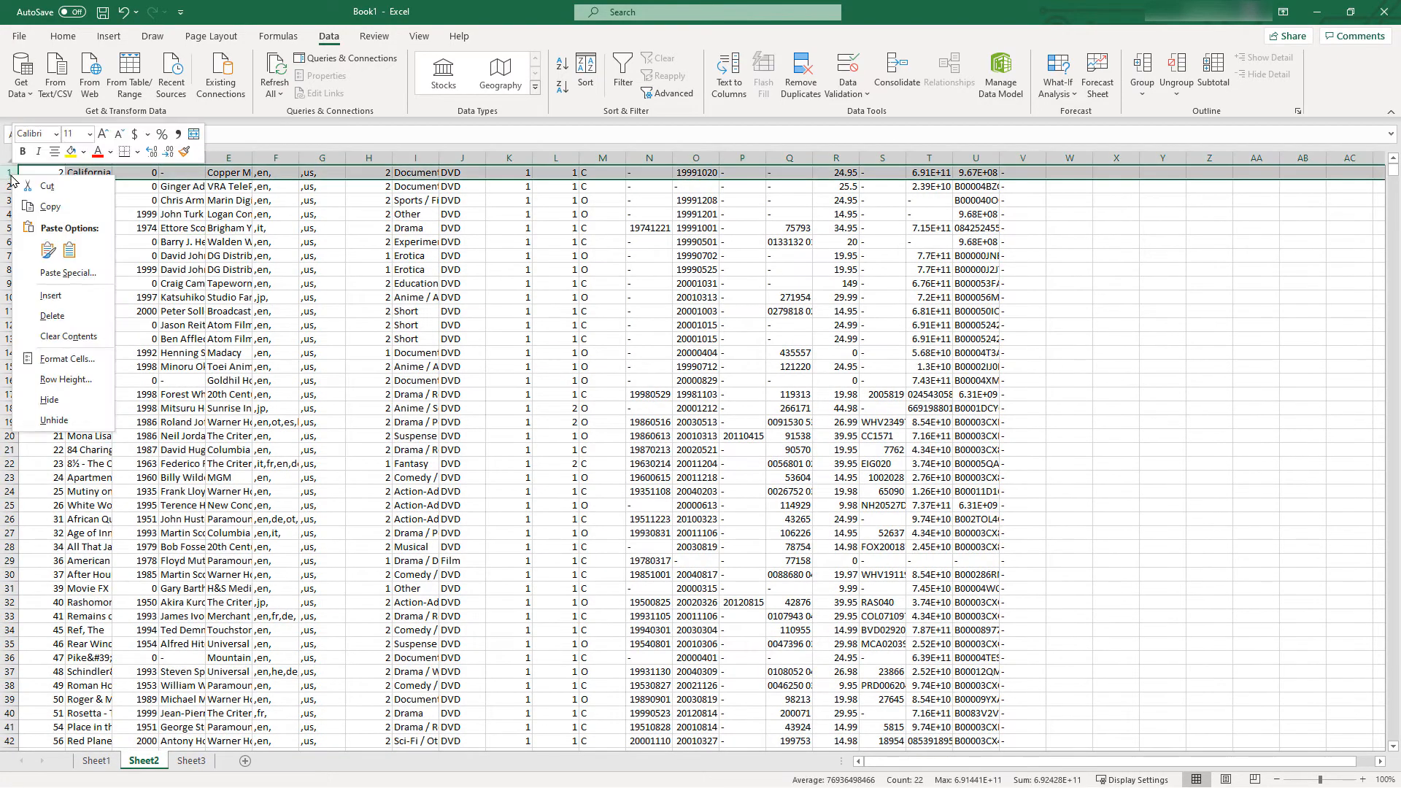
pyautogui.click(70, 296)
pyautogui.click(96, 762)
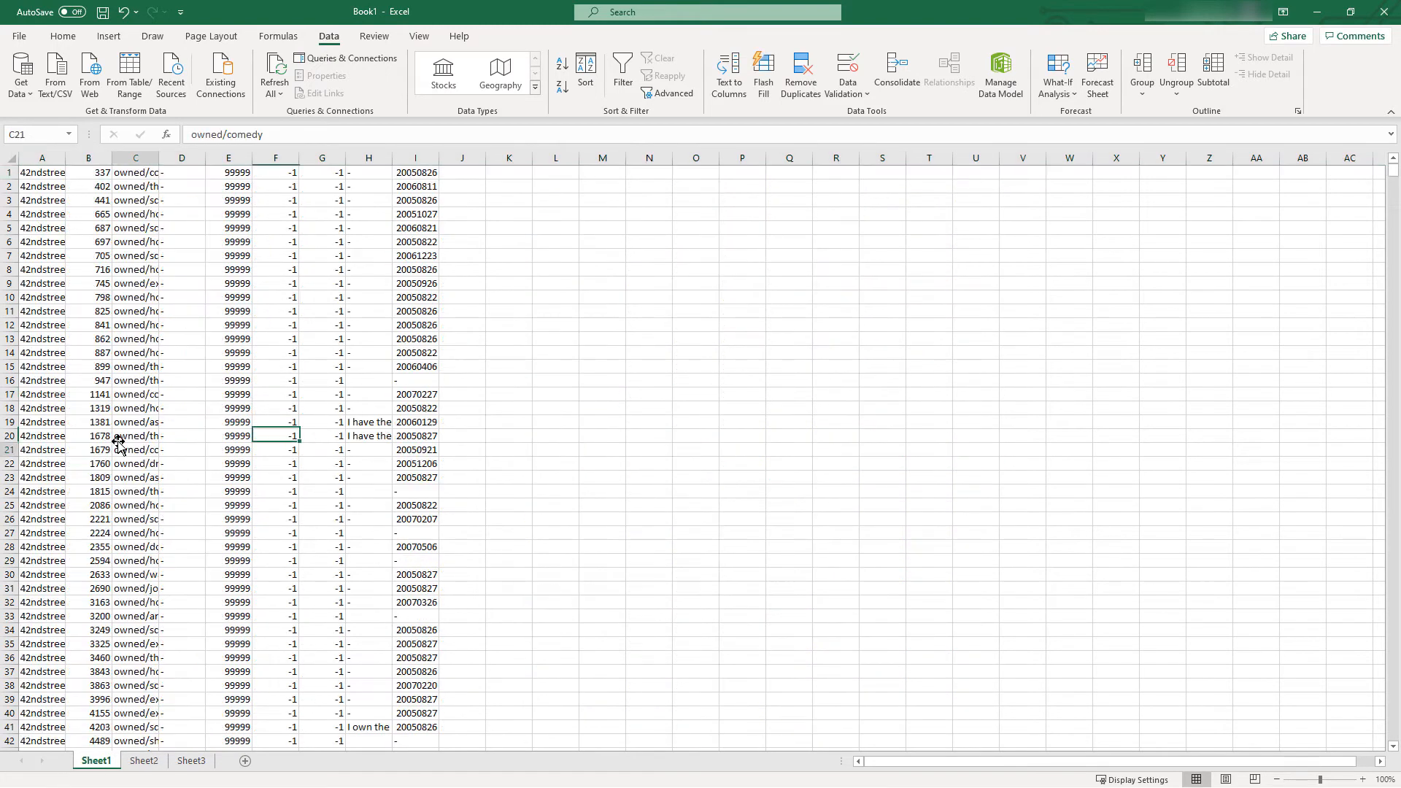
pyautogui.click(117, 448)
pyautogui.click(9, 172)
pyautogui.rightClick(9, 172)
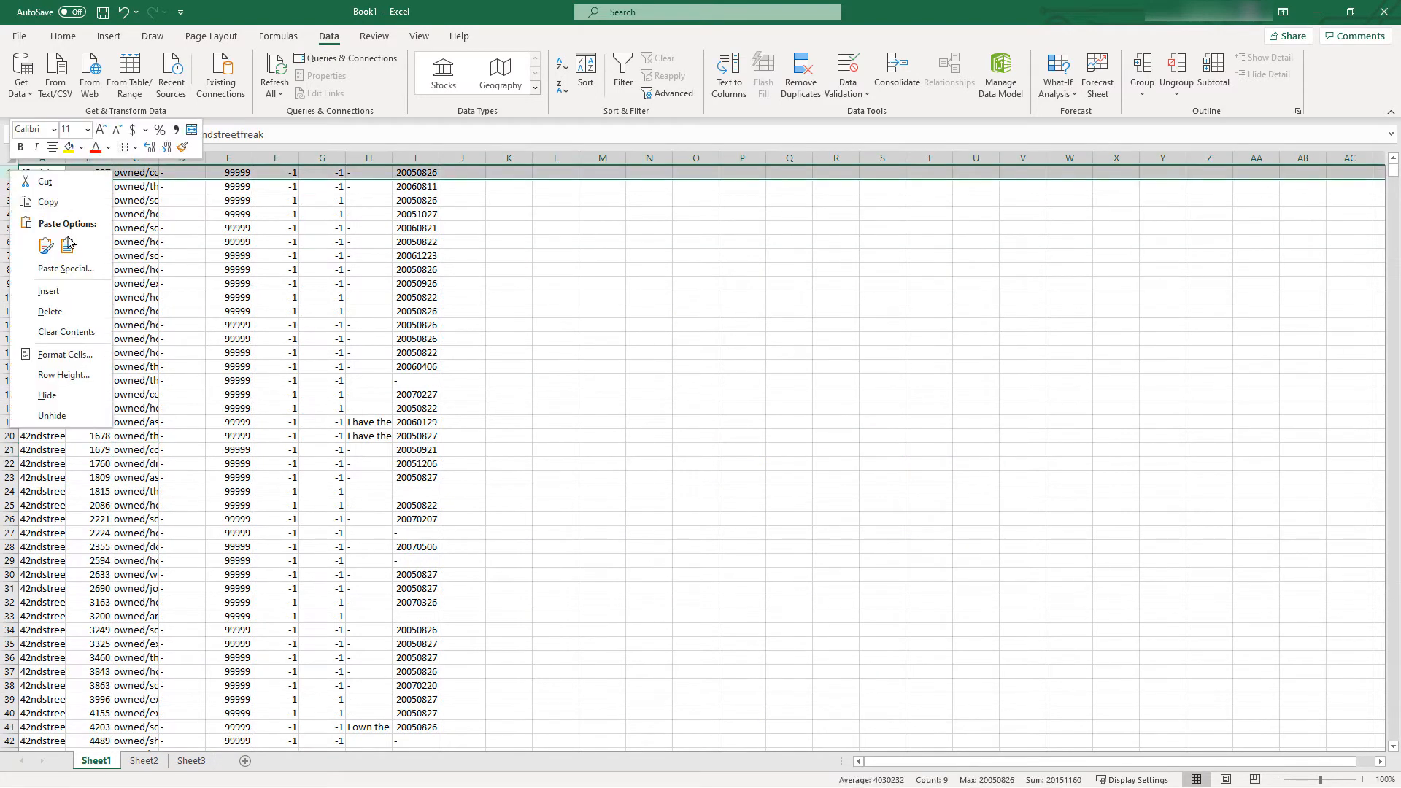
pyautogui.click(69, 293)
pyautogui.click(172, 349)
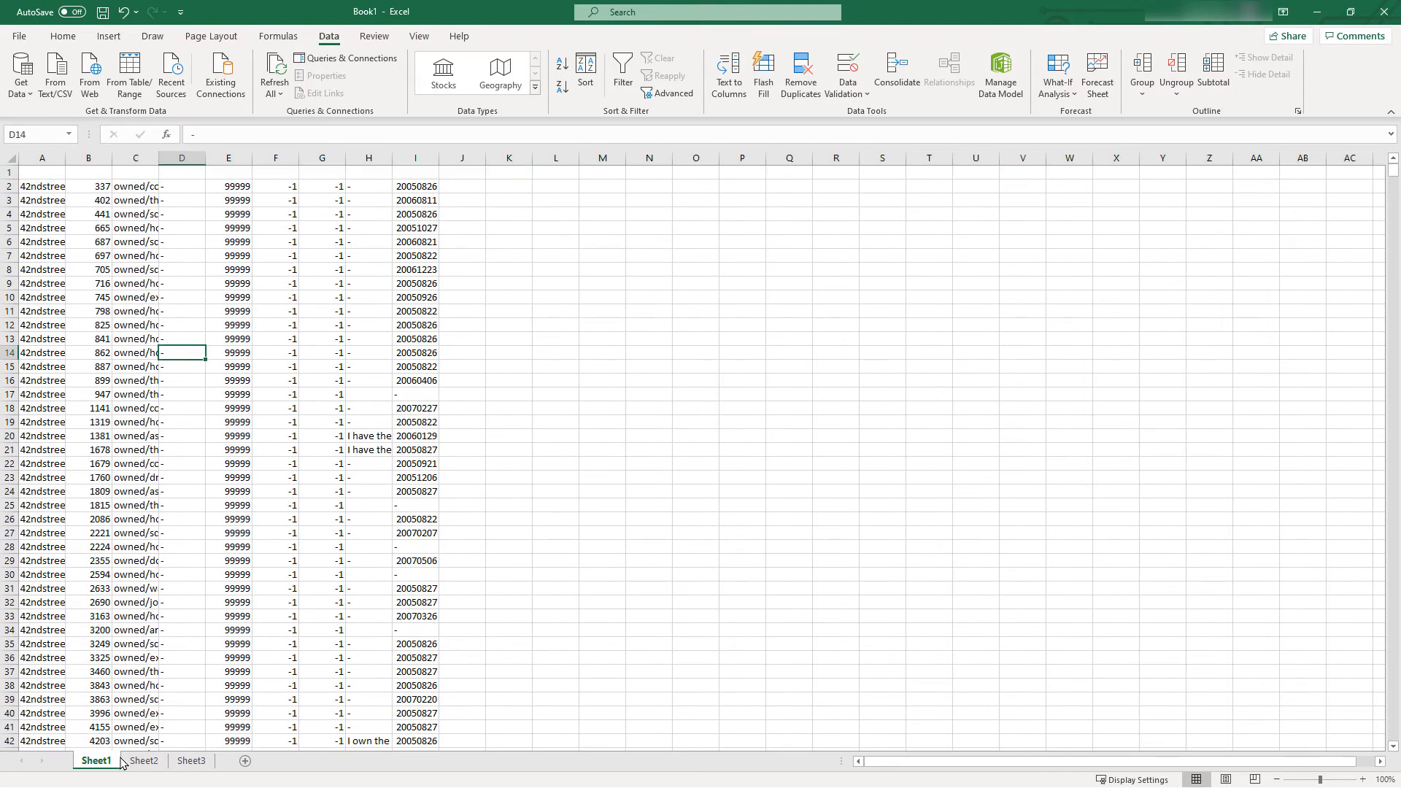
# Copy the title field names dvd_id through amz_country from A1:A22 of Sheet3
pyautogui.click(191, 761)
pyautogui.moveTo(78, 176); pyautogui.dragTo(116, 464)
pyautogui.rightClick(120, 372)
pyautogui.click(167, 392)
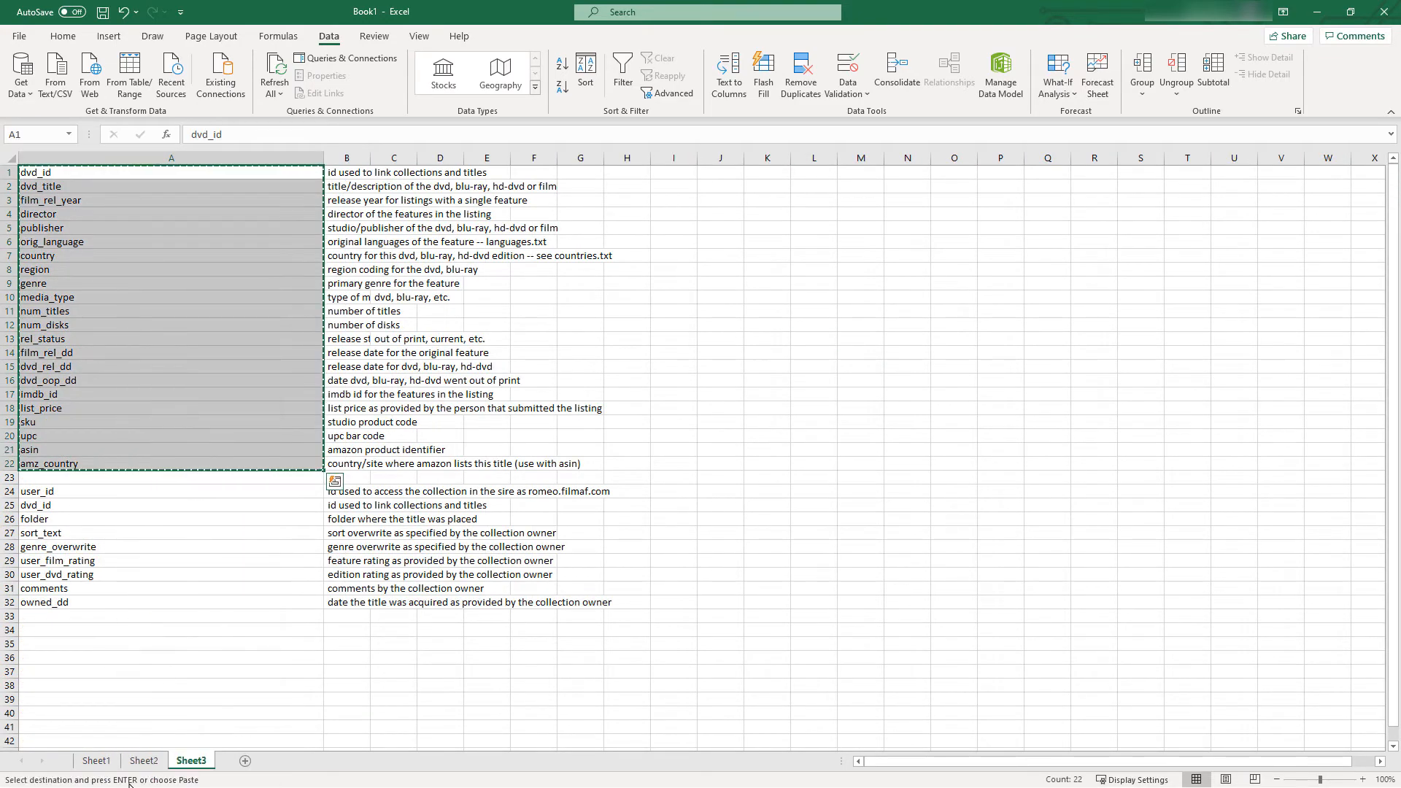
# Paste the copied title field names transposed at A1 of Sheet2 and color them red
pyautogui.click(144, 761)
pyautogui.click(48, 172)
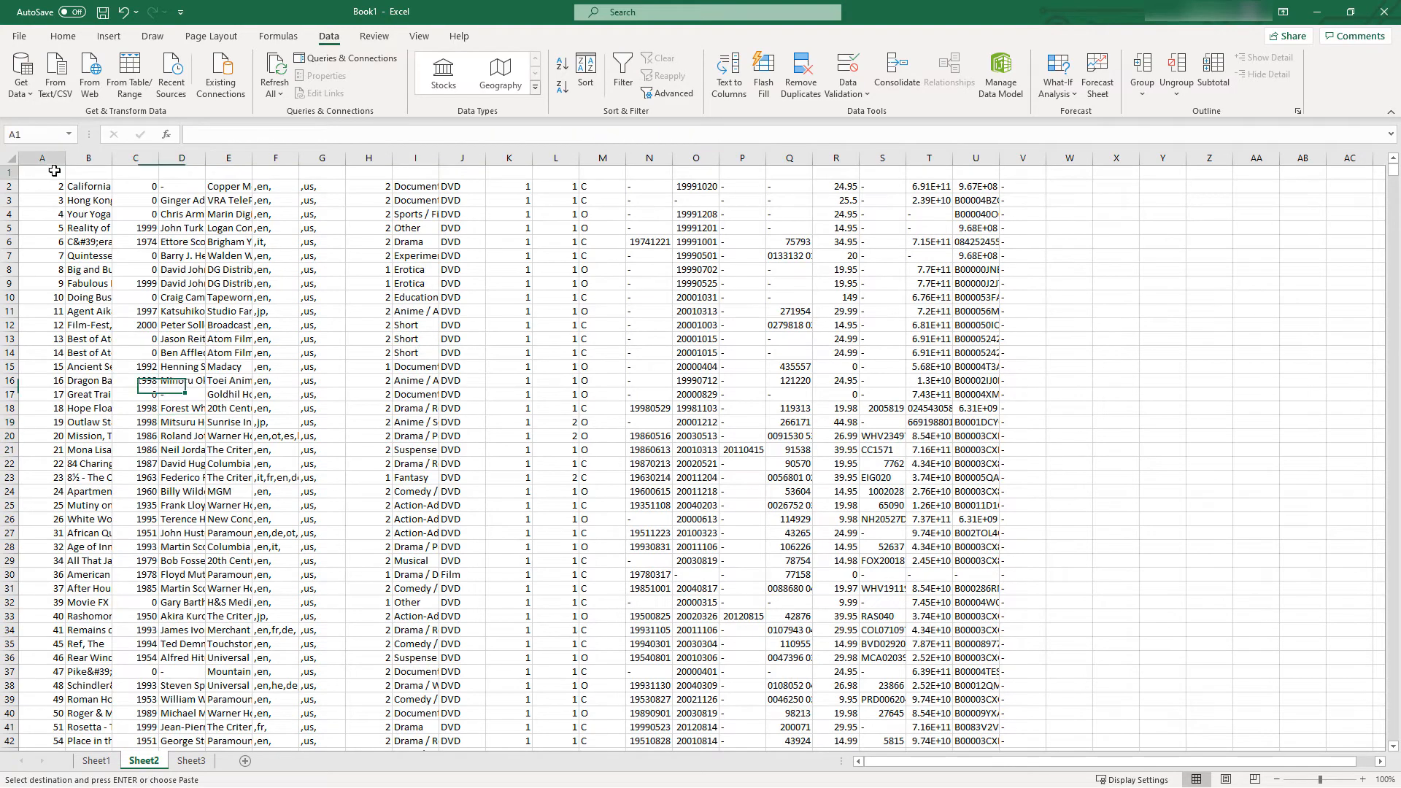
pyautogui.rightClick(57, 173)
pyautogui.click(125, 267)
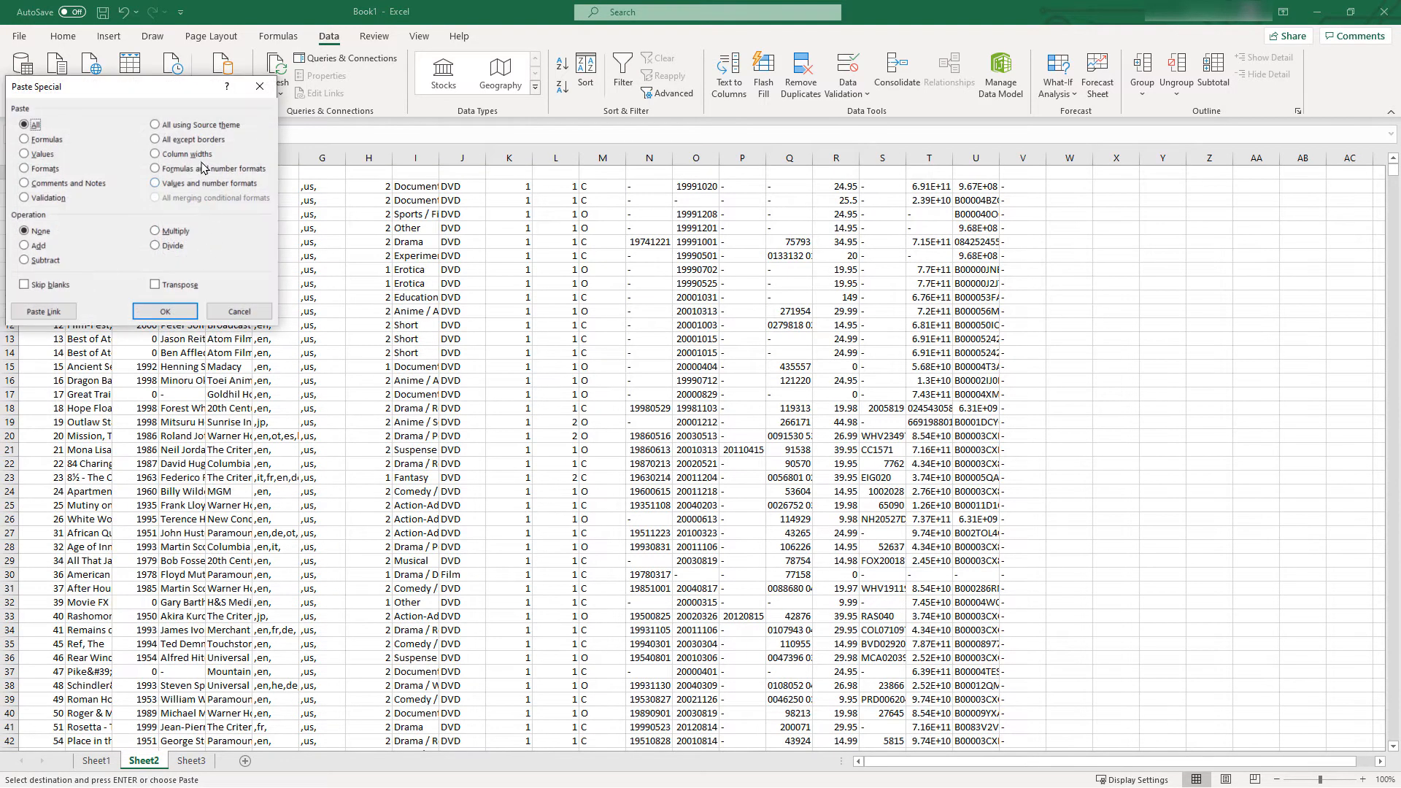
pyautogui.click(155, 285)
pyautogui.click(165, 312)
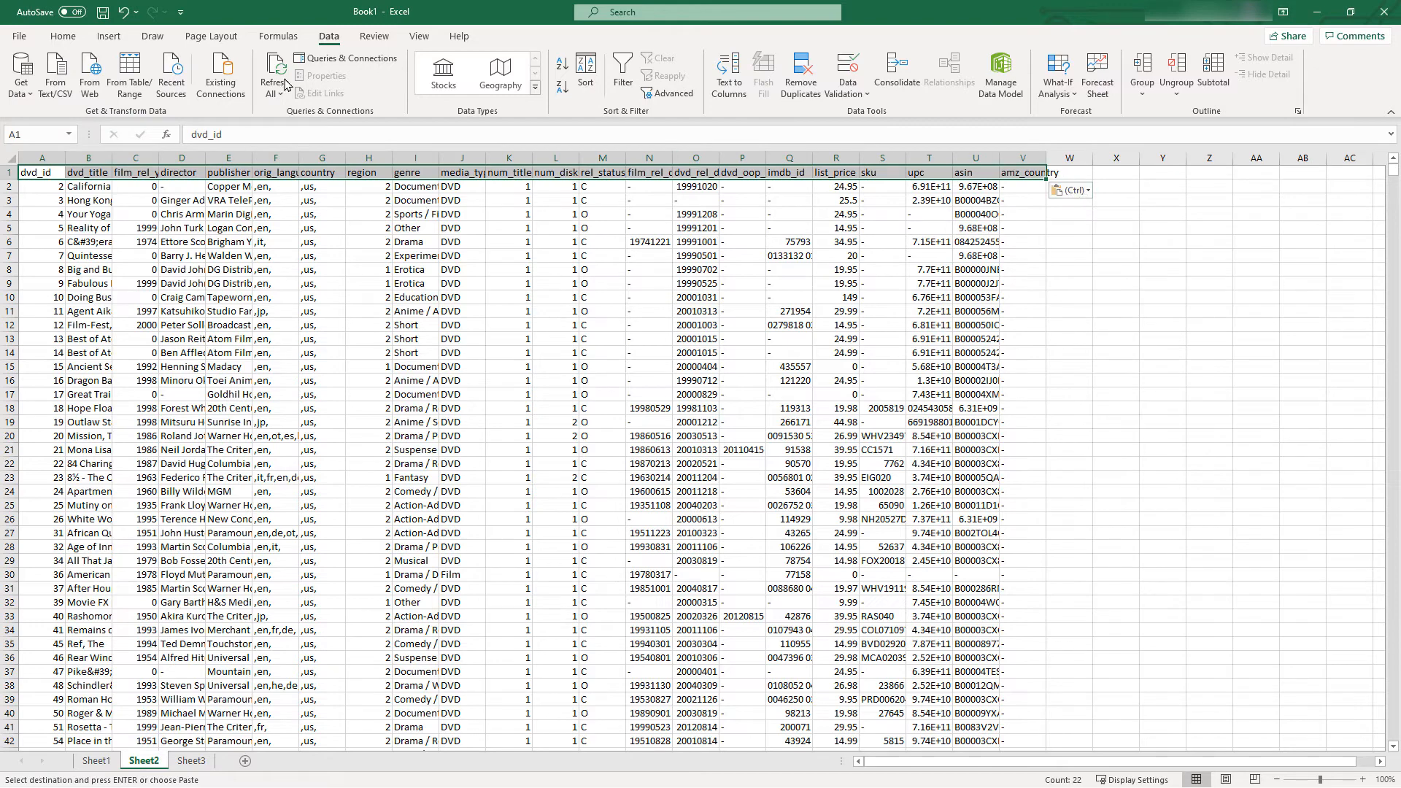
pyautogui.click(63, 36)
pyautogui.click(261, 87)
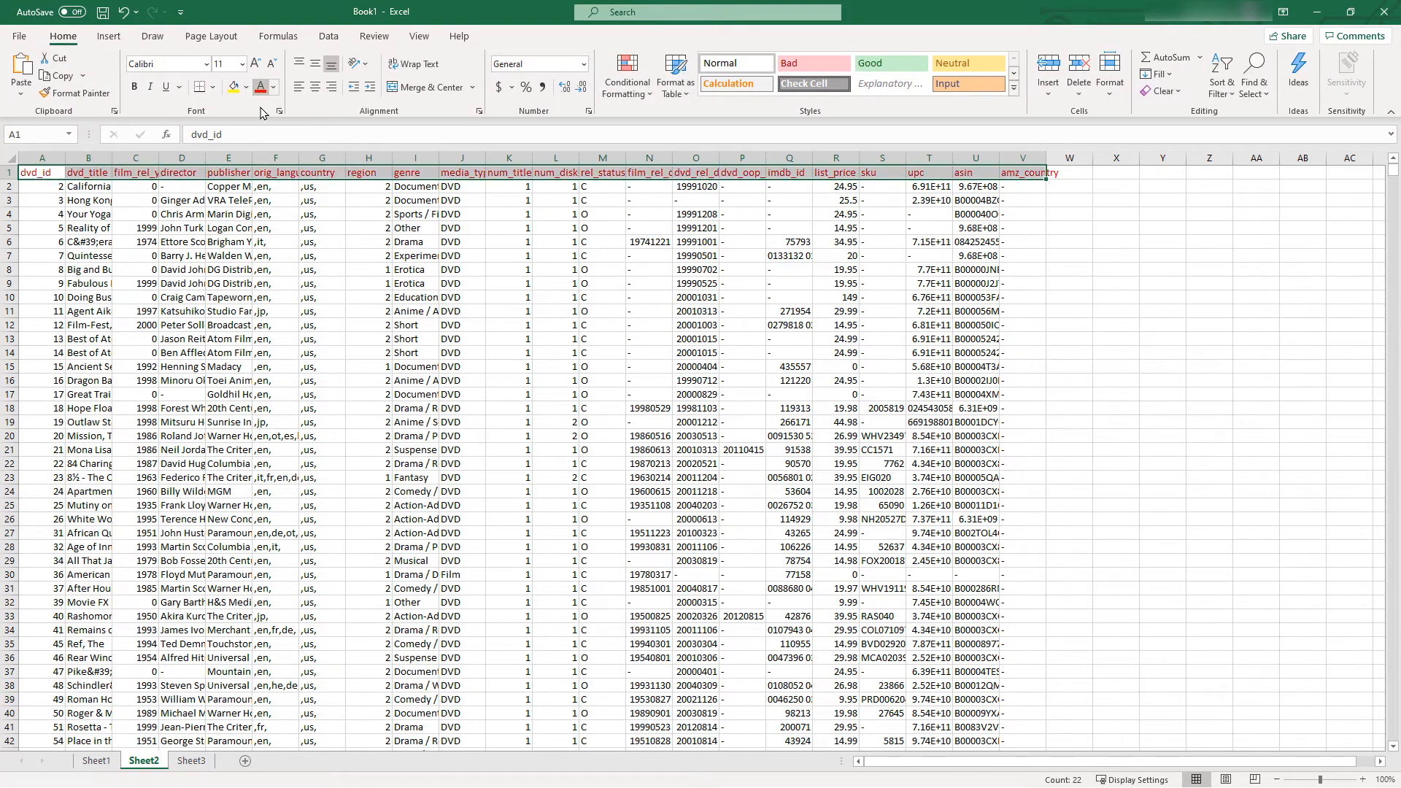
# Copy the collection field names user_id through owned_dd from A24:A32 of Sheet3
pyautogui.click(191, 760)
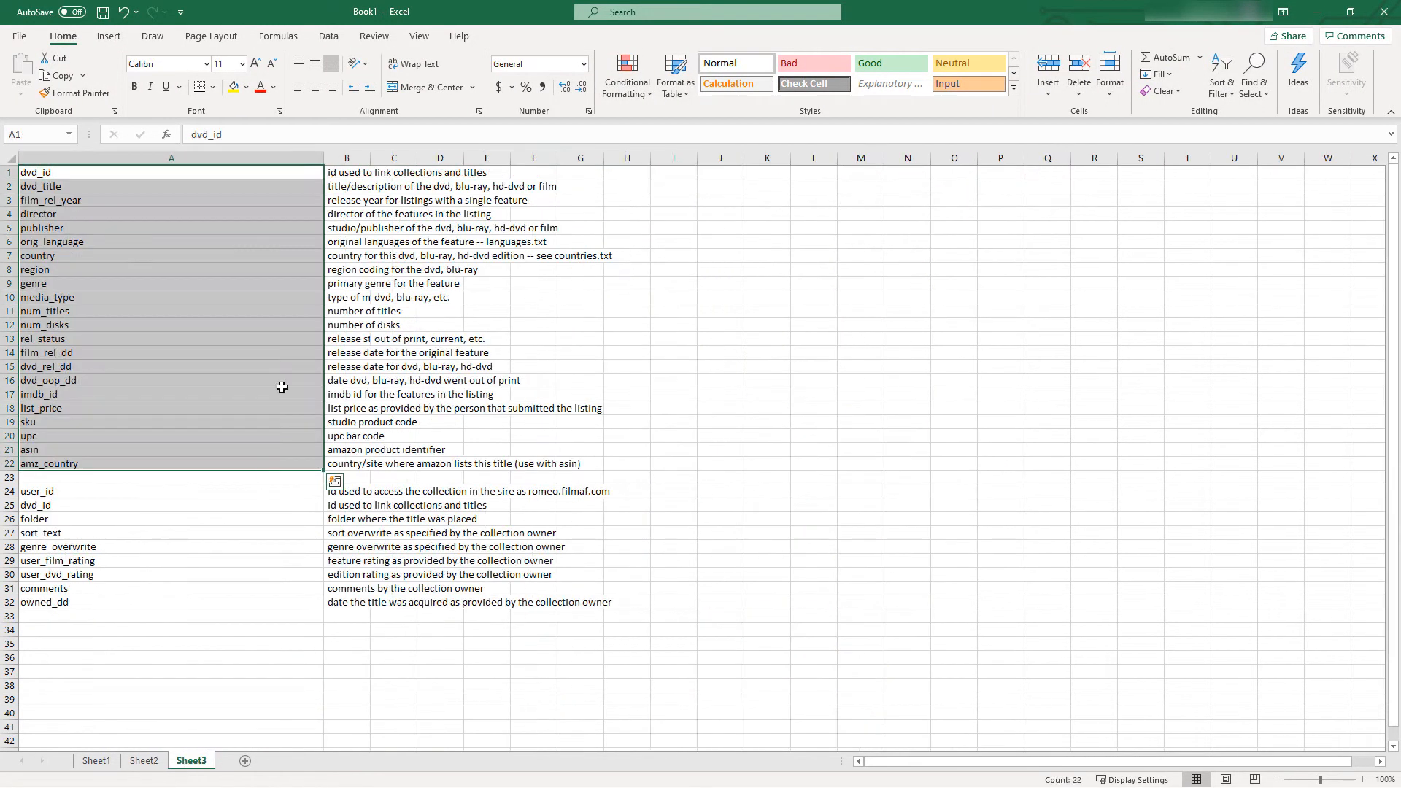
pyautogui.moveTo(44, 491); pyautogui.dragTo(52, 602)
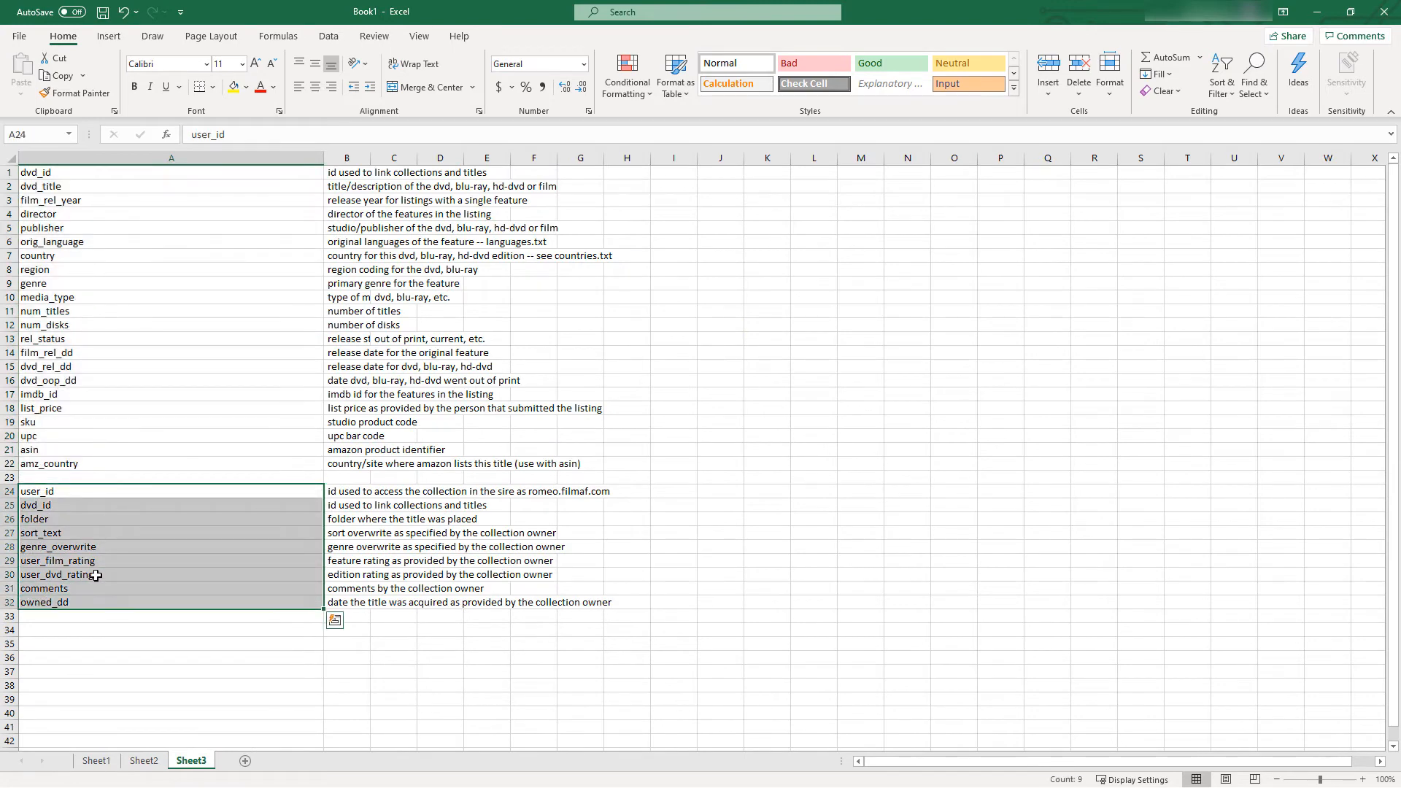
pyautogui.rightClick(96, 575)
pyautogui.click(152, 177)
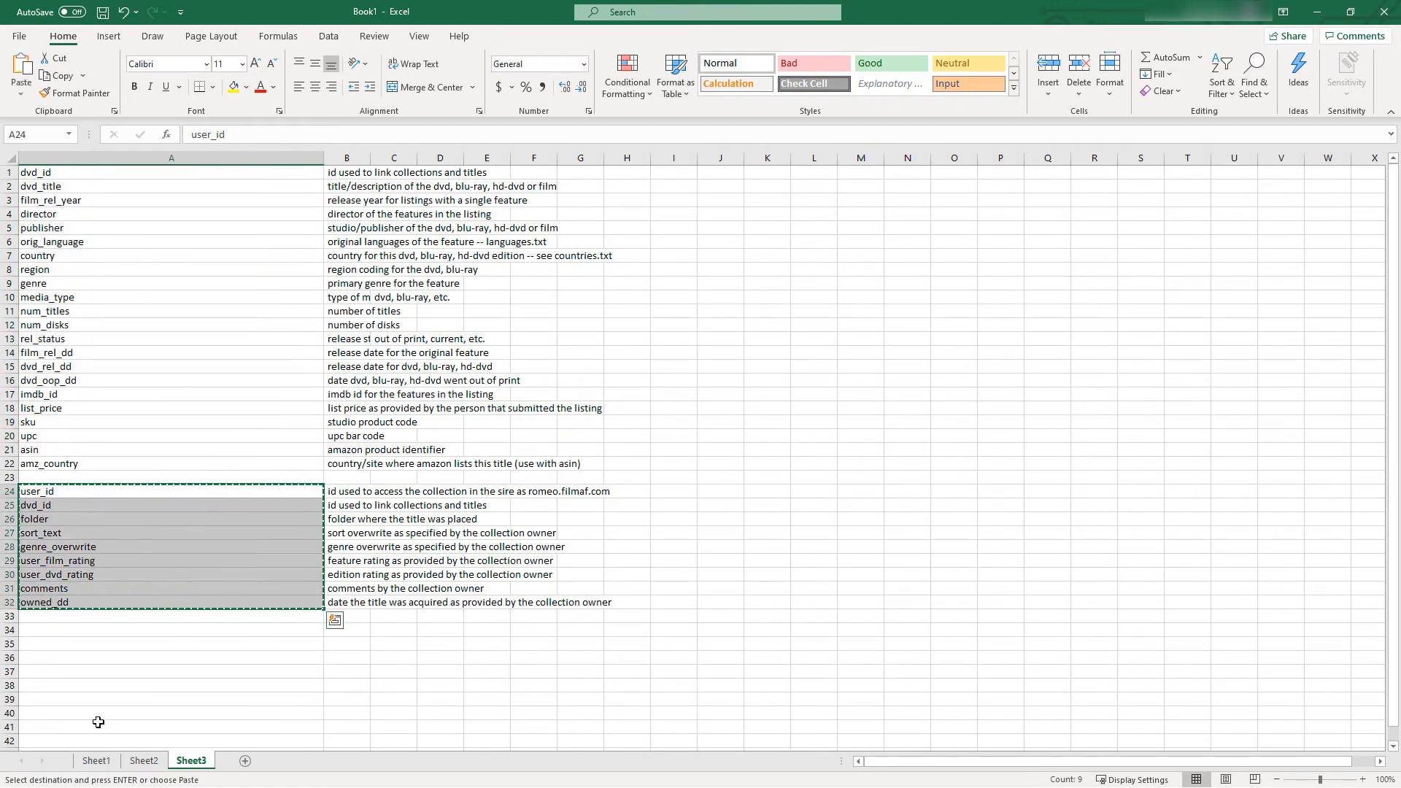
# Paste the copied collection field names transposed at A1 of Sheet1 and color them red
pyautogui.click(96, 761)
pyautogui.rightClick(49, 170)
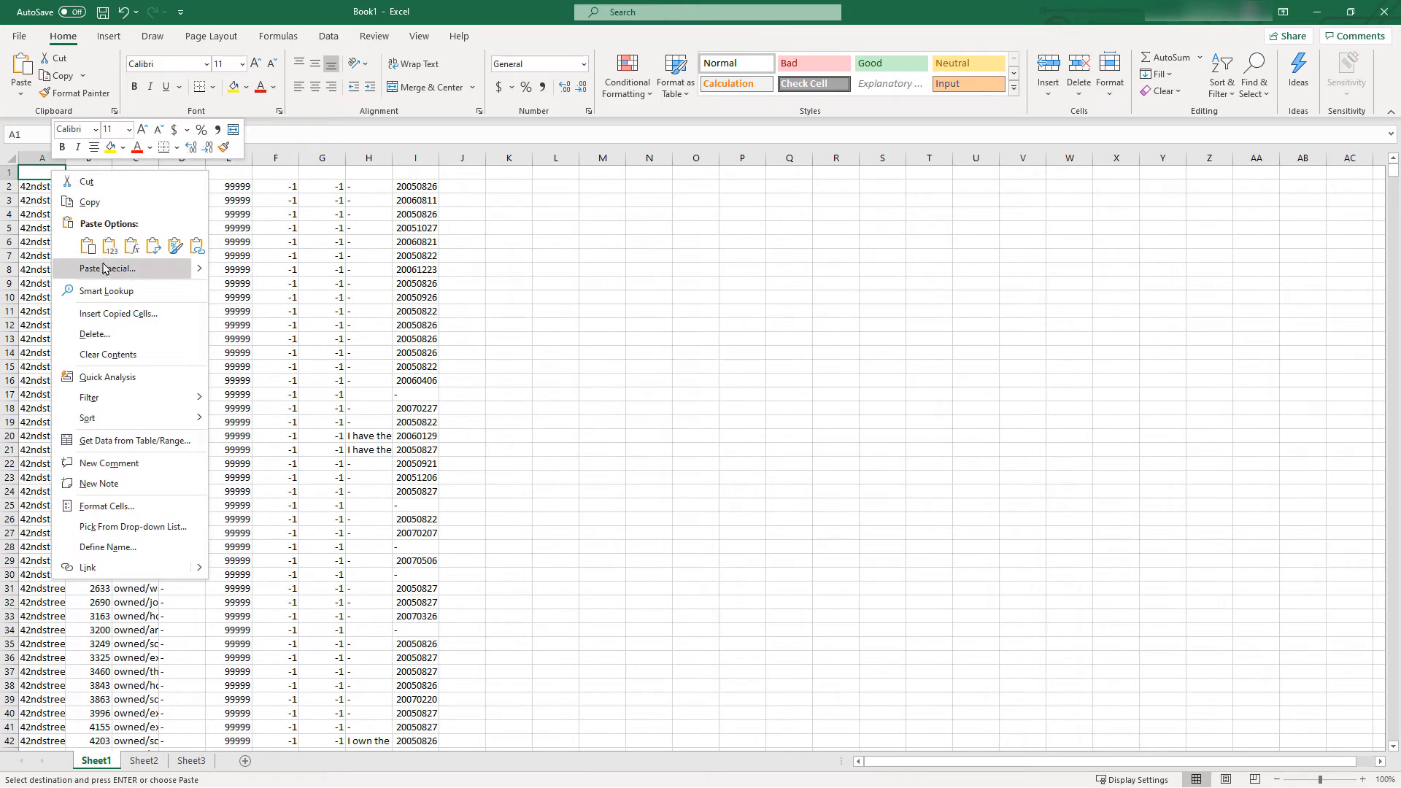
pyautogui.click(108, 269)
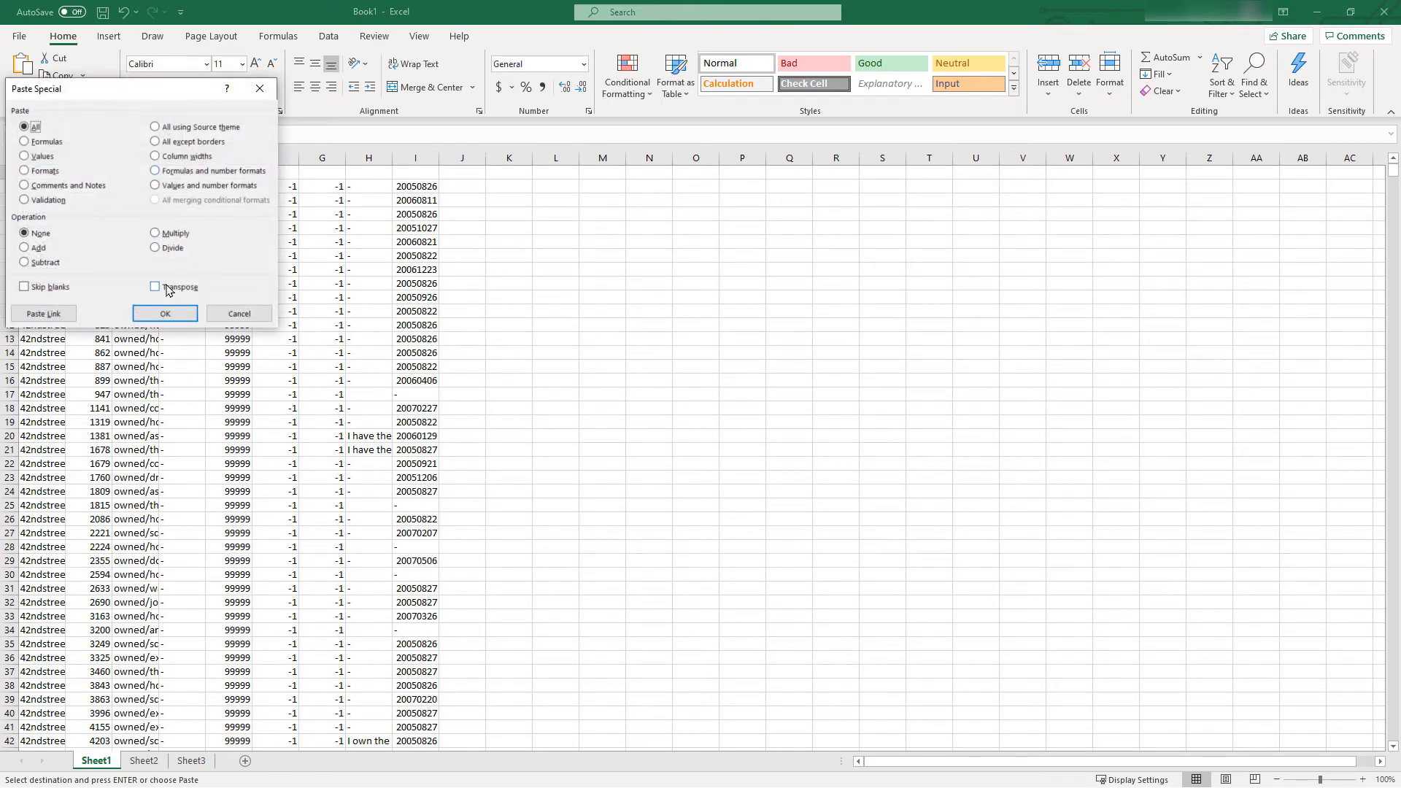
pyautogui.click(156, 287)
pyautogui.click(165, 314)
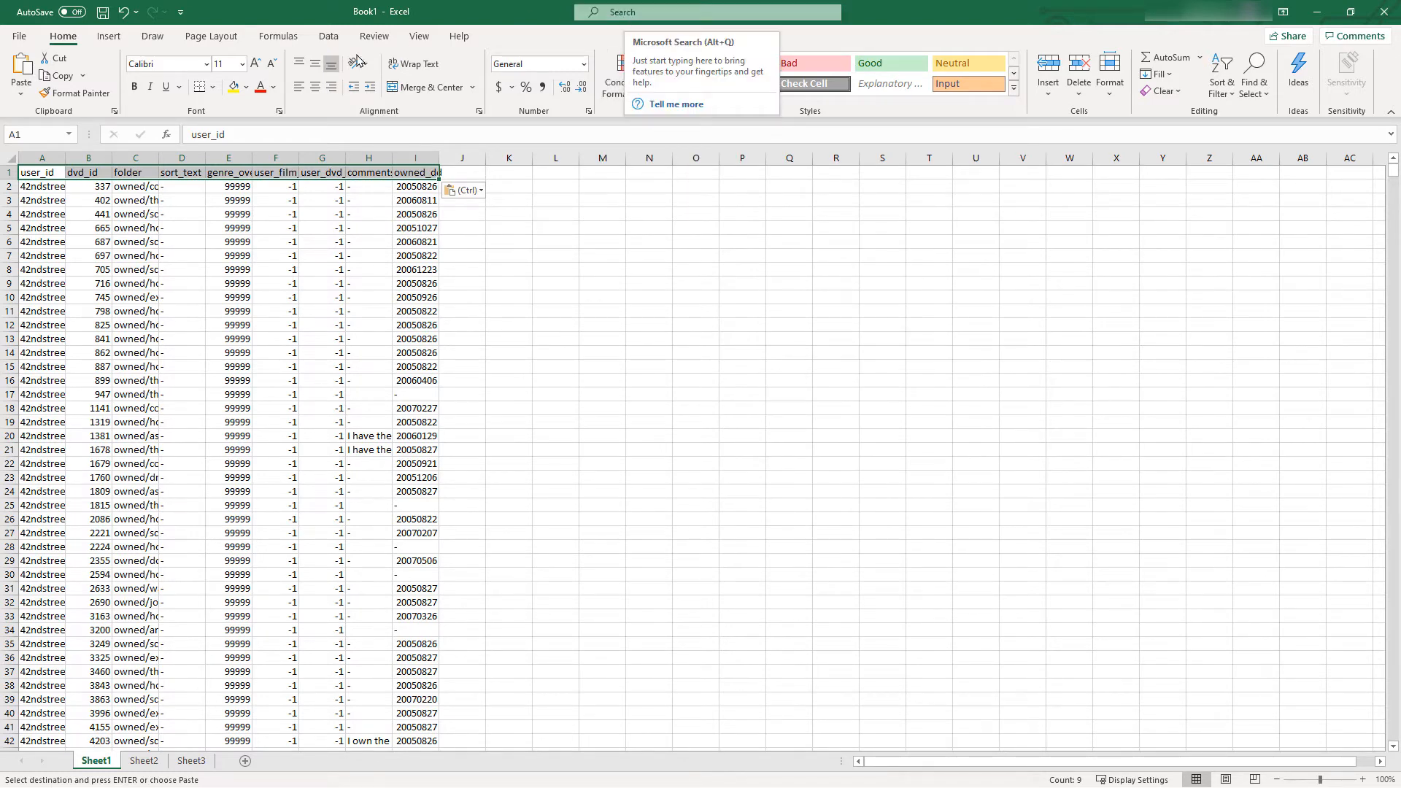
pyautogui.click(261, 87)
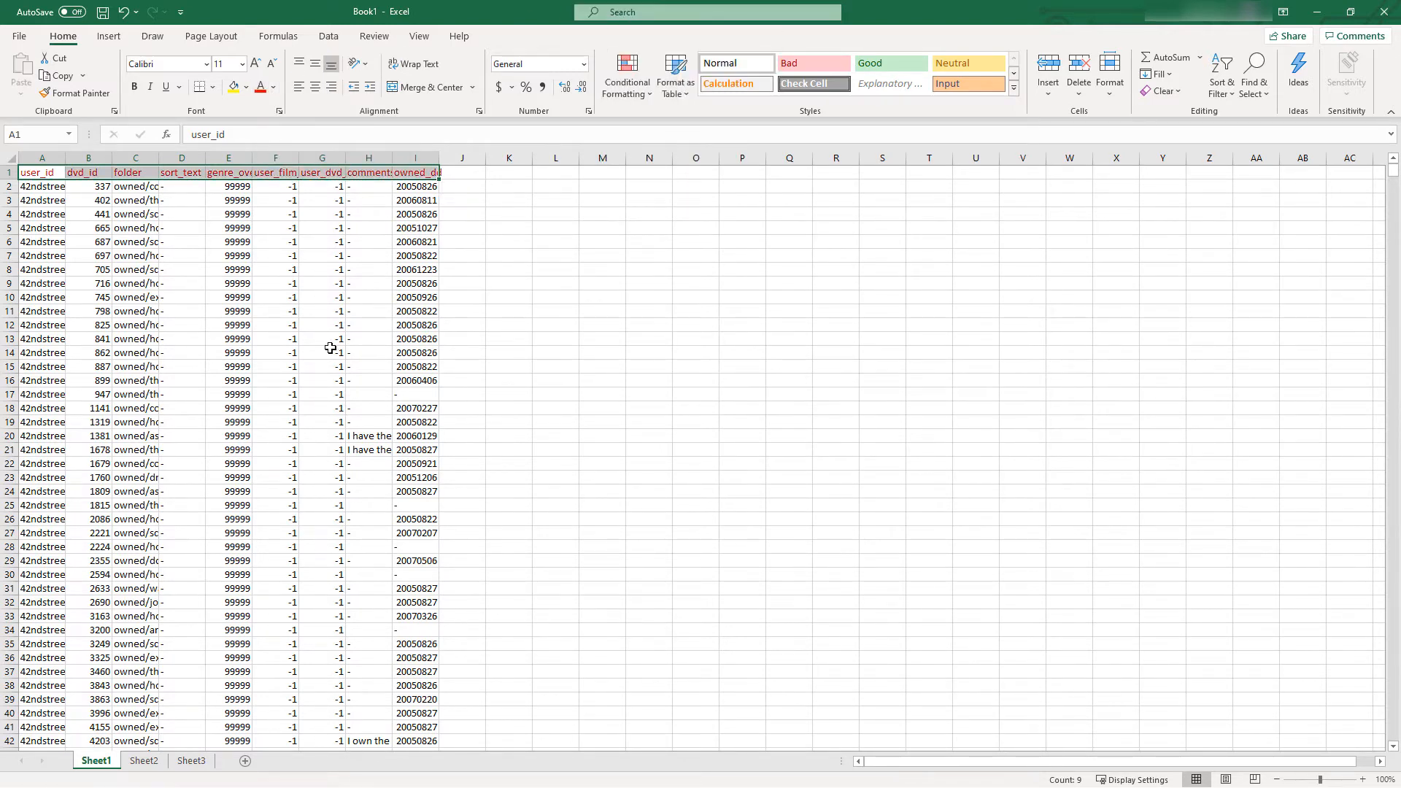
pyautogui.click(330, 353)
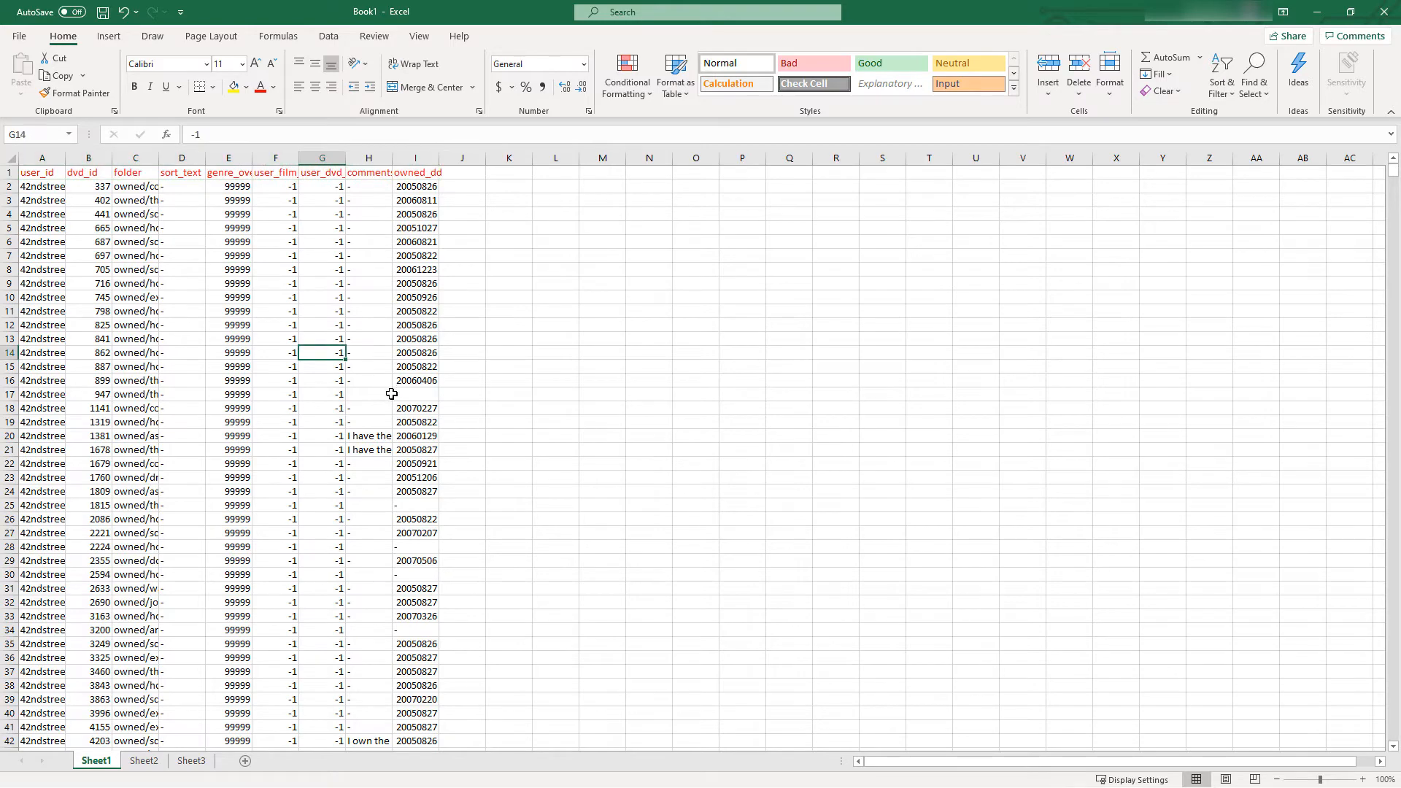
# Delete Sheet3 from the workbook
pyautogui.click(192, 761)
pyautogui.rightClick(191, 761)
pyautogui.click(238, 582)
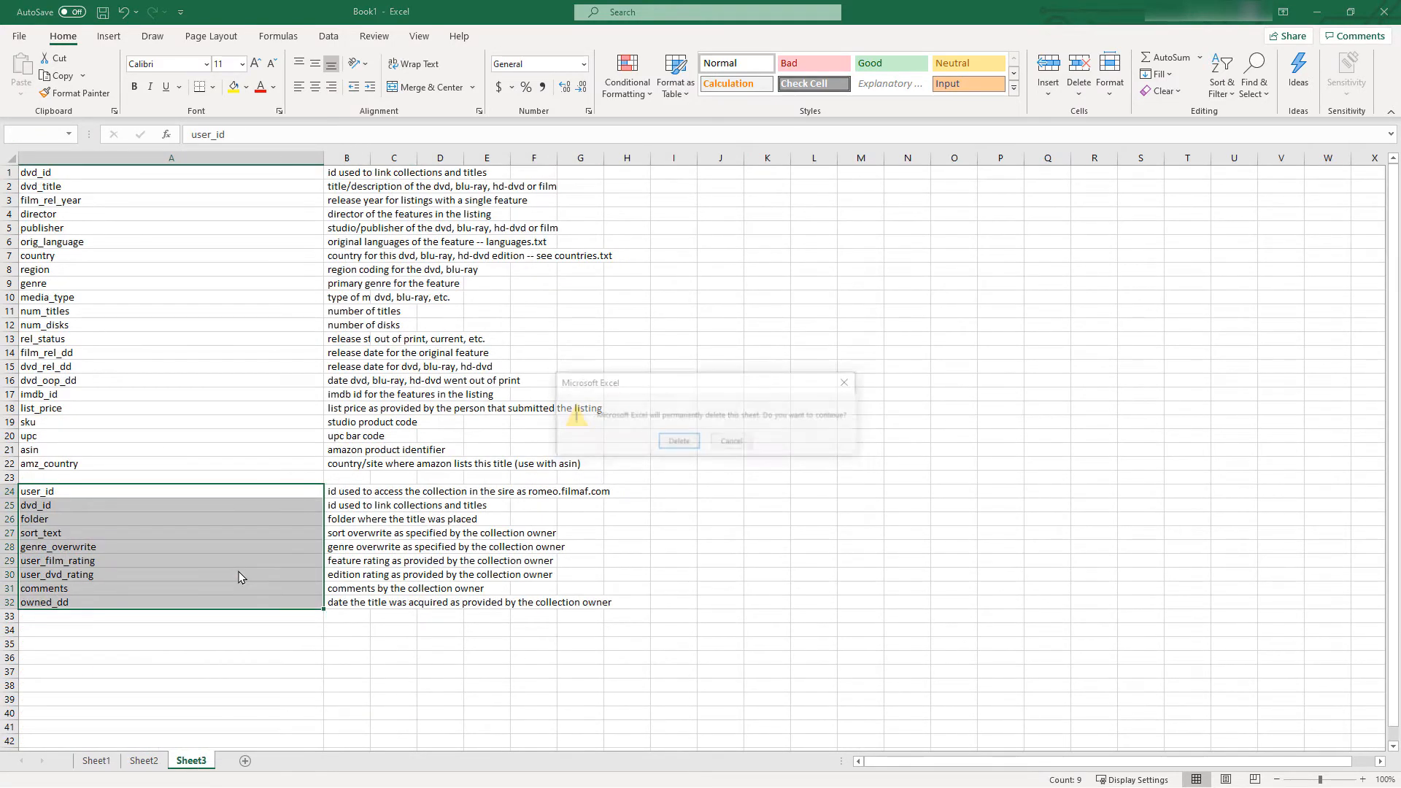
pyautogui.click(676, 440)
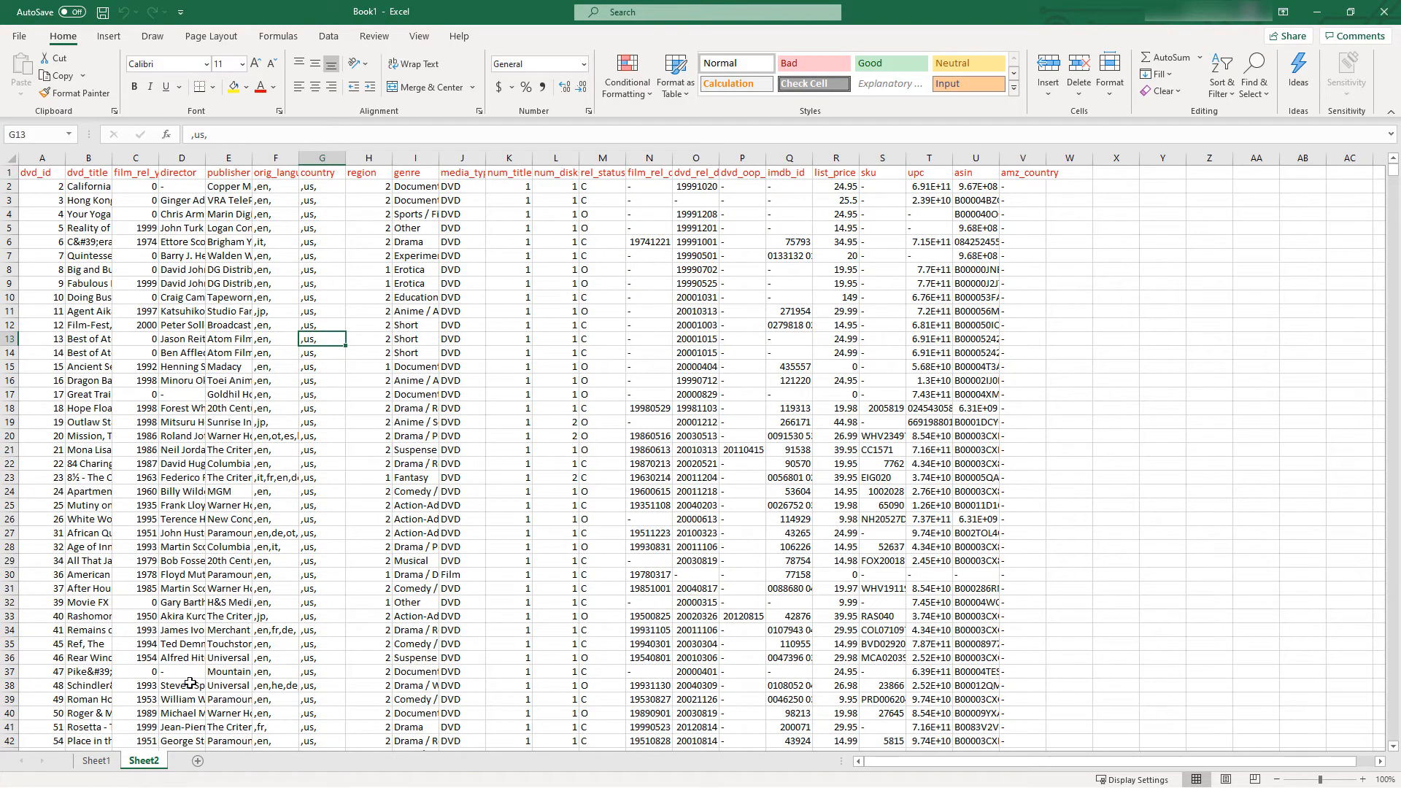
# Change the font color of Sheet1's headings in A1:I1 to light blue, and switch to Sheet2
pyautogui.click(96, 762)
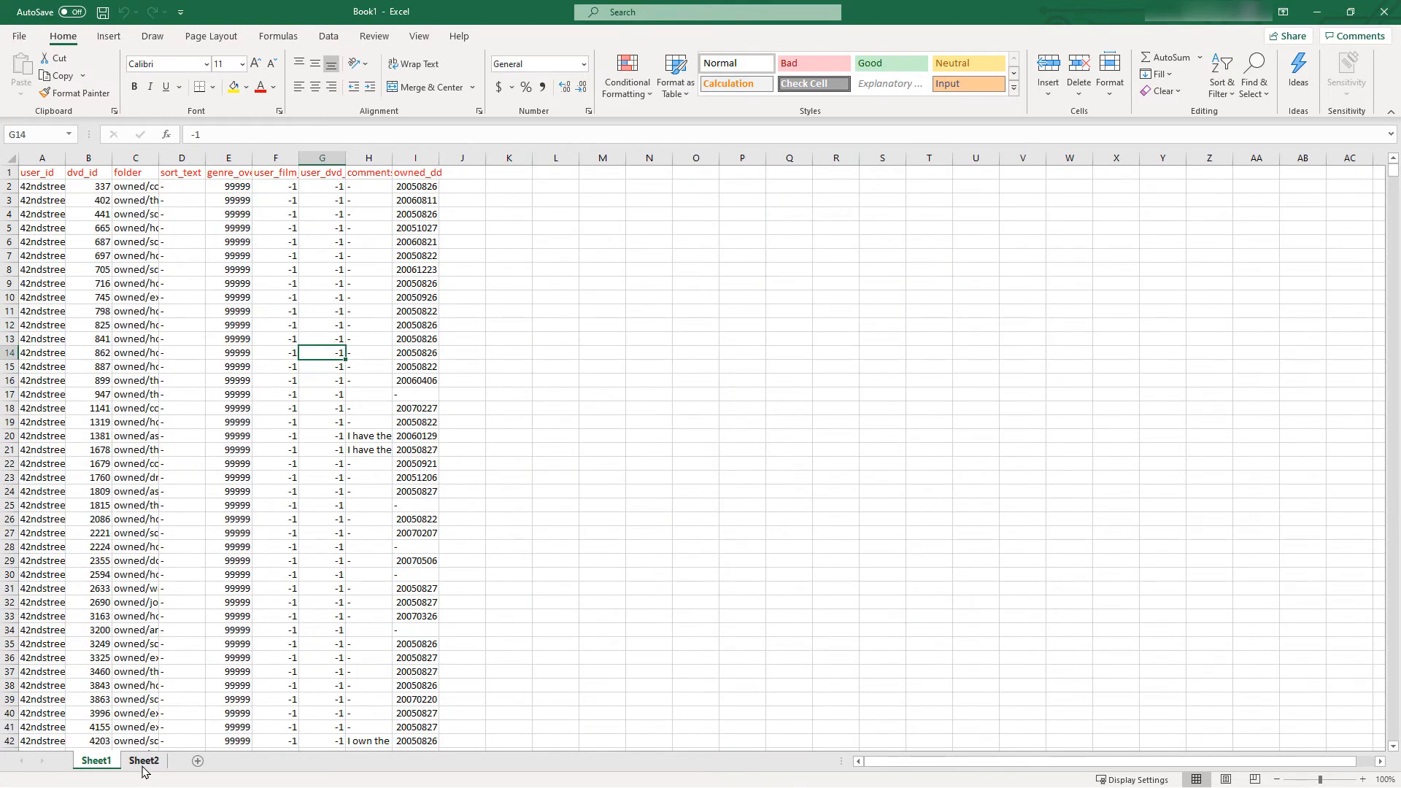
pyautogui.moveTo(416, 172); pyautogui.dragTo(33, 172)
pyautogui.click(278, 86)
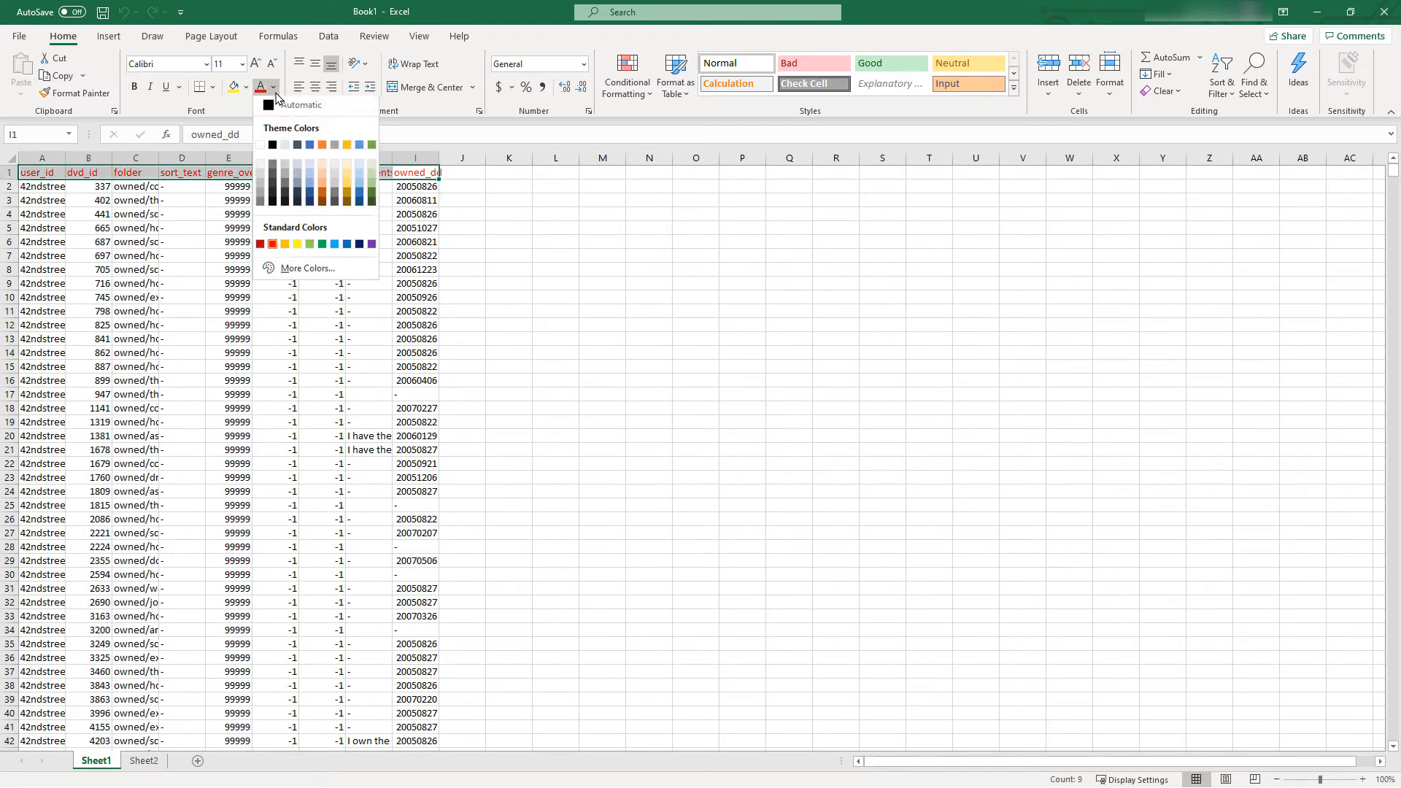
pyautogui.click(335, 245)
pyautogui.click(237, 450)
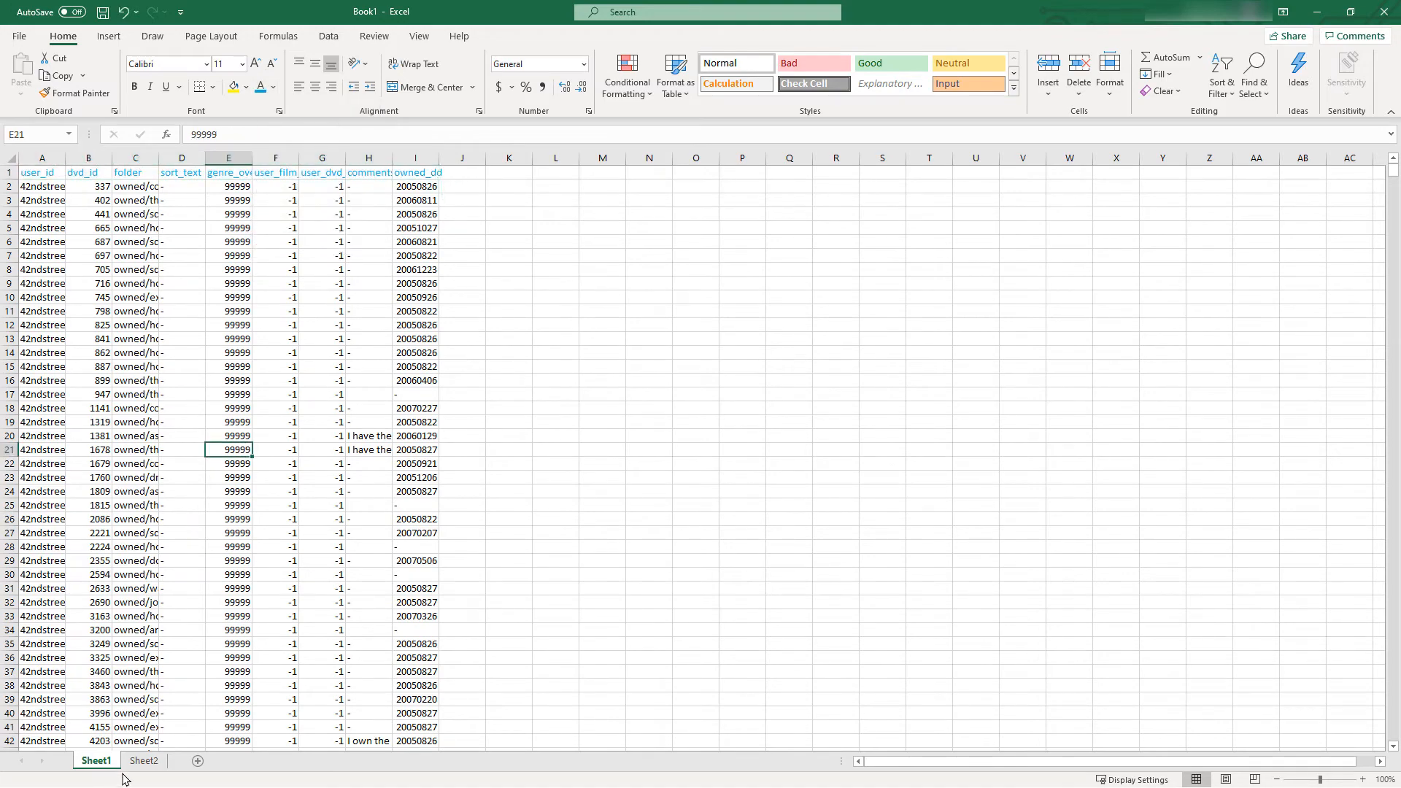
pyautogui.click(141, 762)
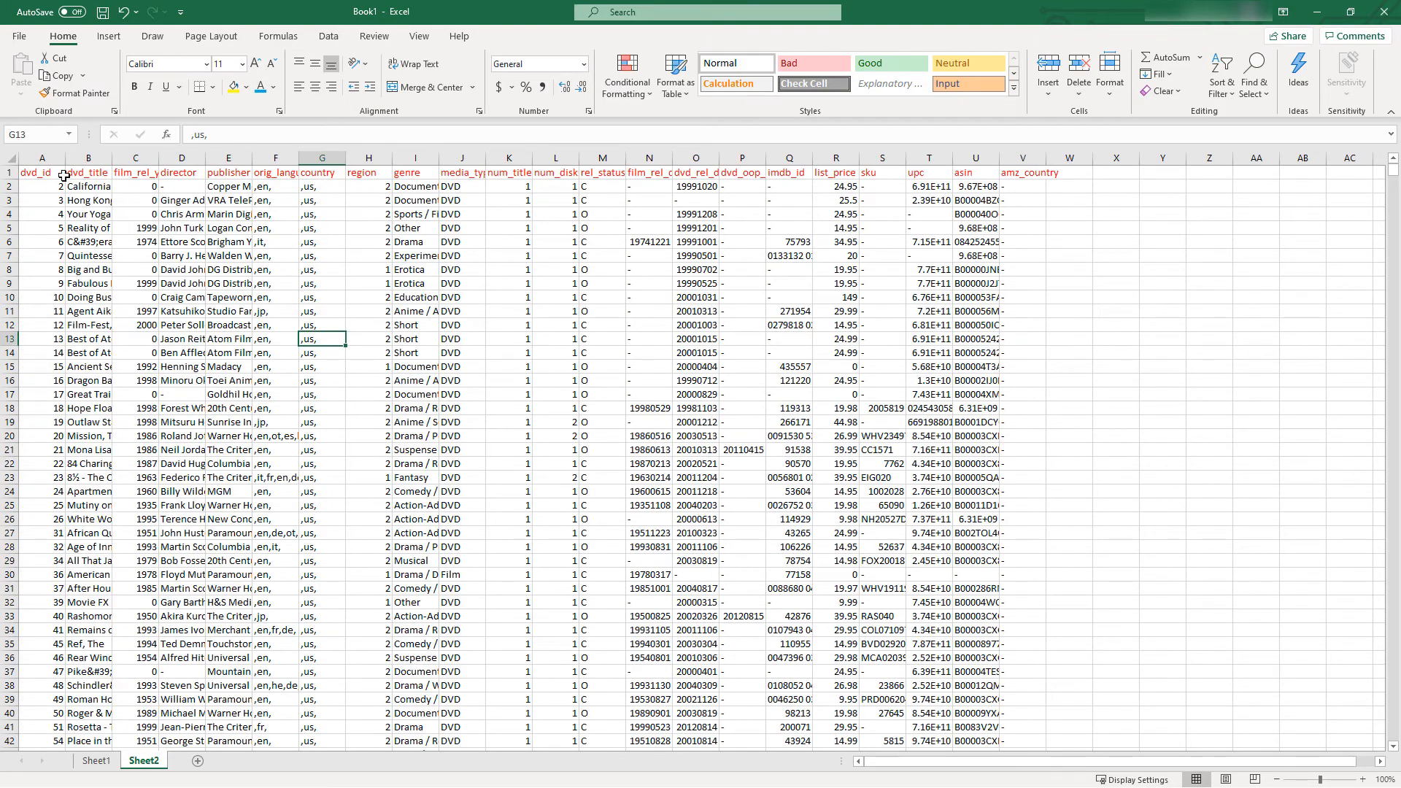
pyautogui.moveTo(73, 173); pyautogui.dragTo(1029, 173)
pyautogui.rightClick(1028, 175)
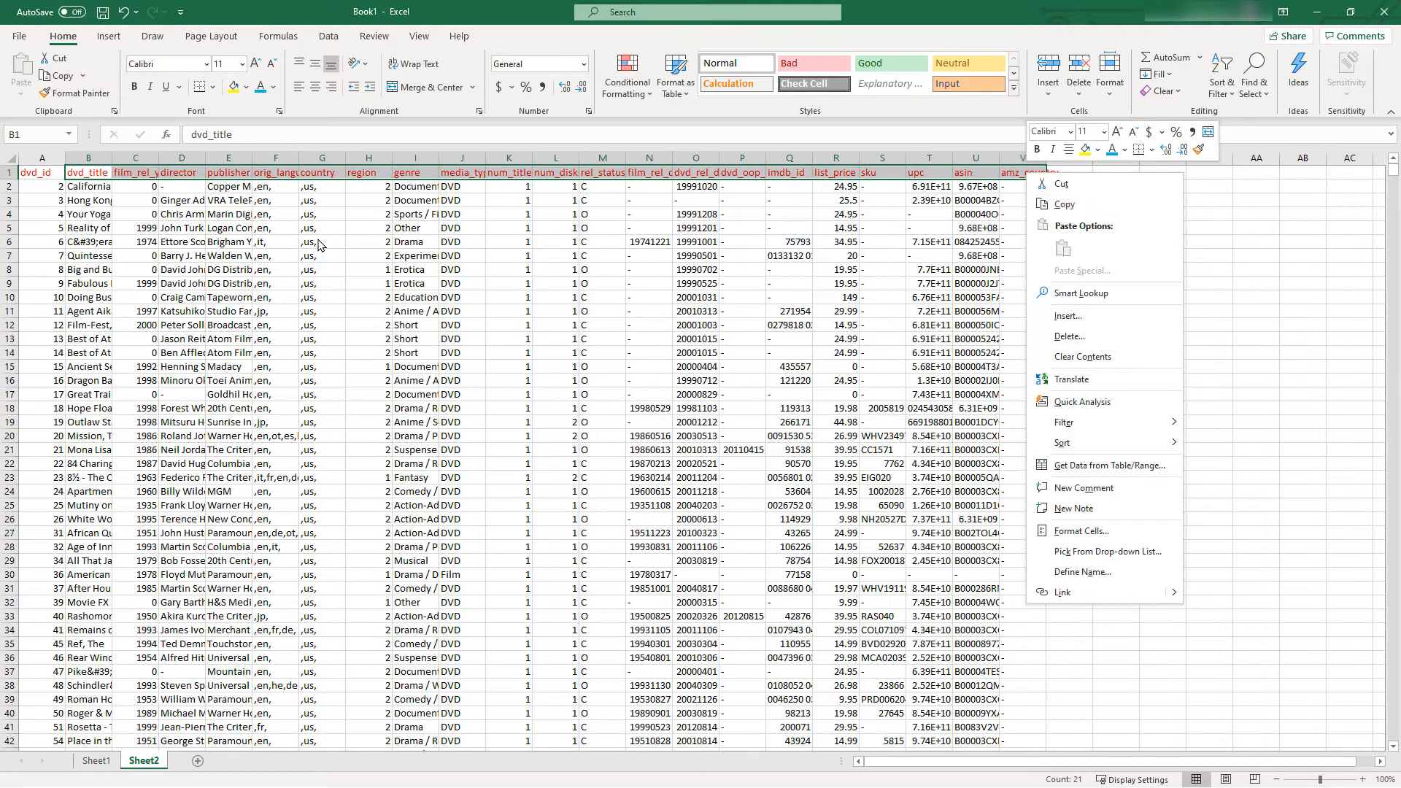
pyautogui.press('Escape')
# Copy the dvd_title heading from B1 of Sheet2 and paste it into J1 of Sheet1
pyautogui.click(79, 171)
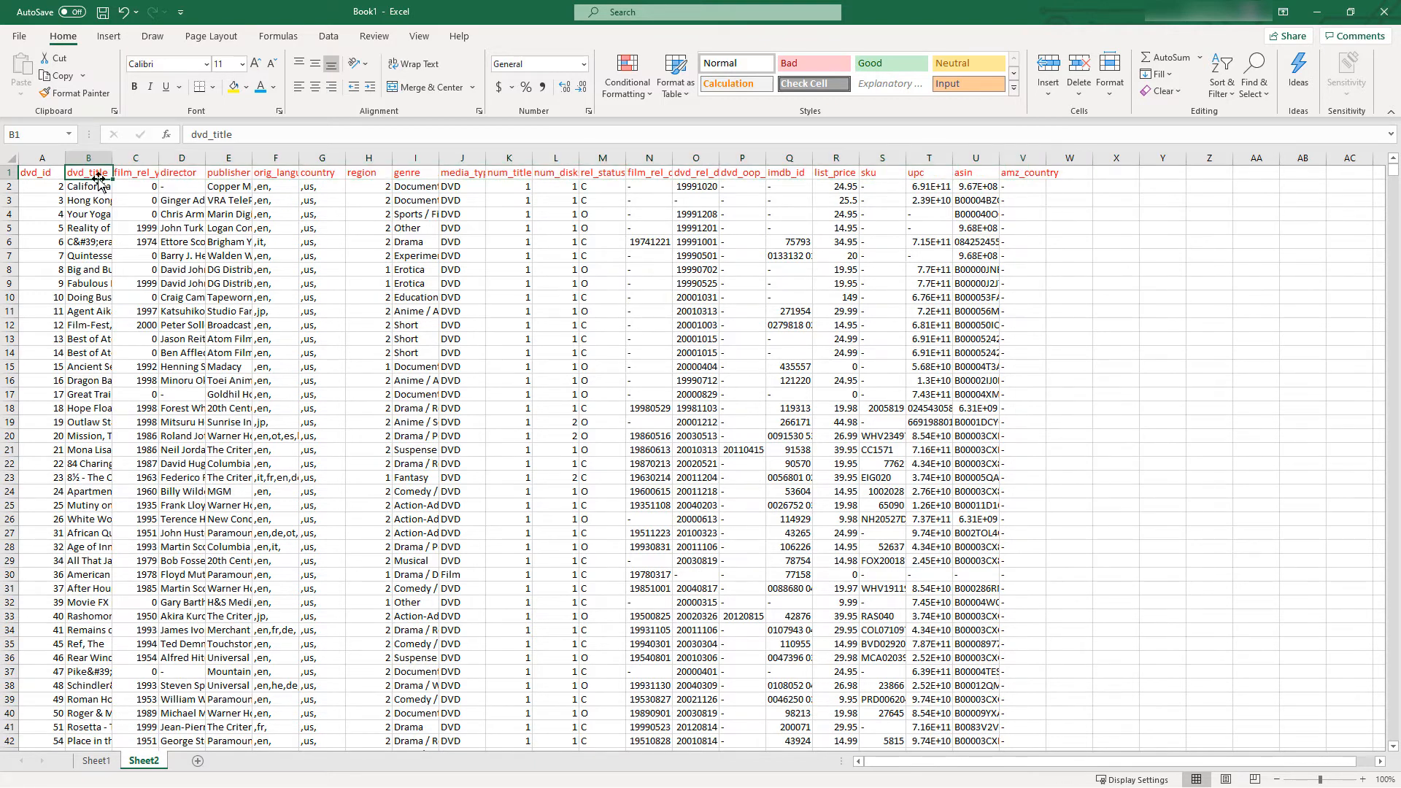
pyautogui.rightClick(86, 172)
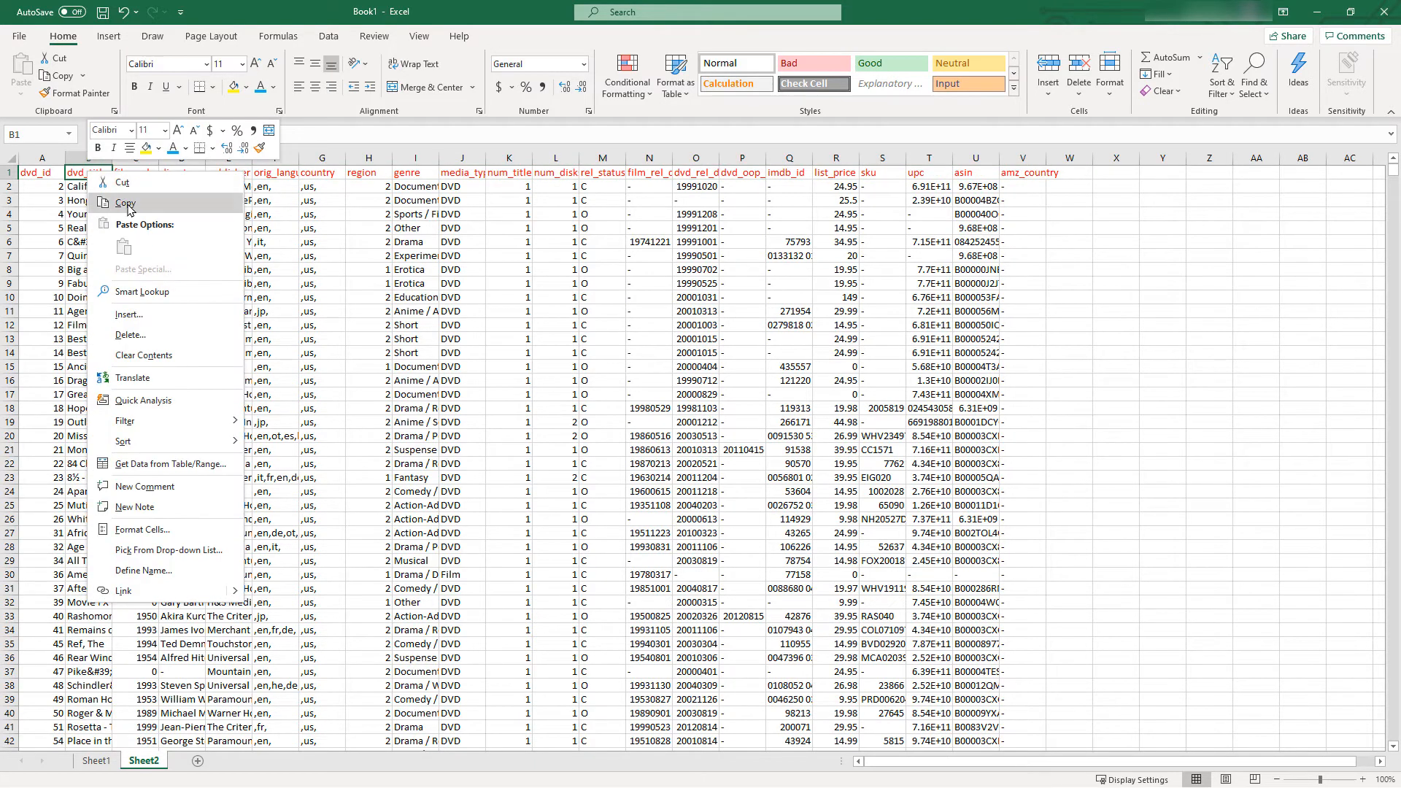
pyautogui.click(136, 210)
pyautogui.click(102, 763)
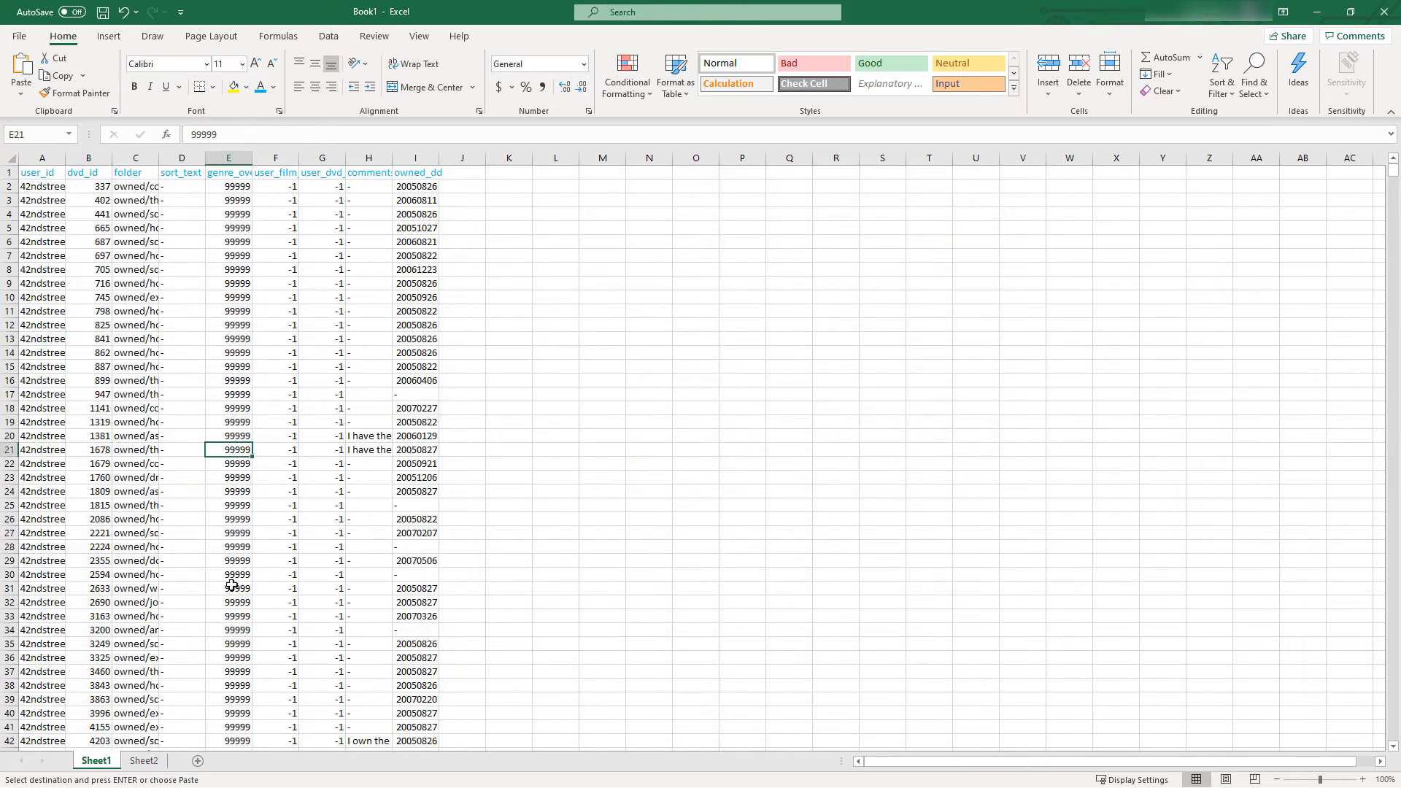
pyautogui.rightClick(466, 173)
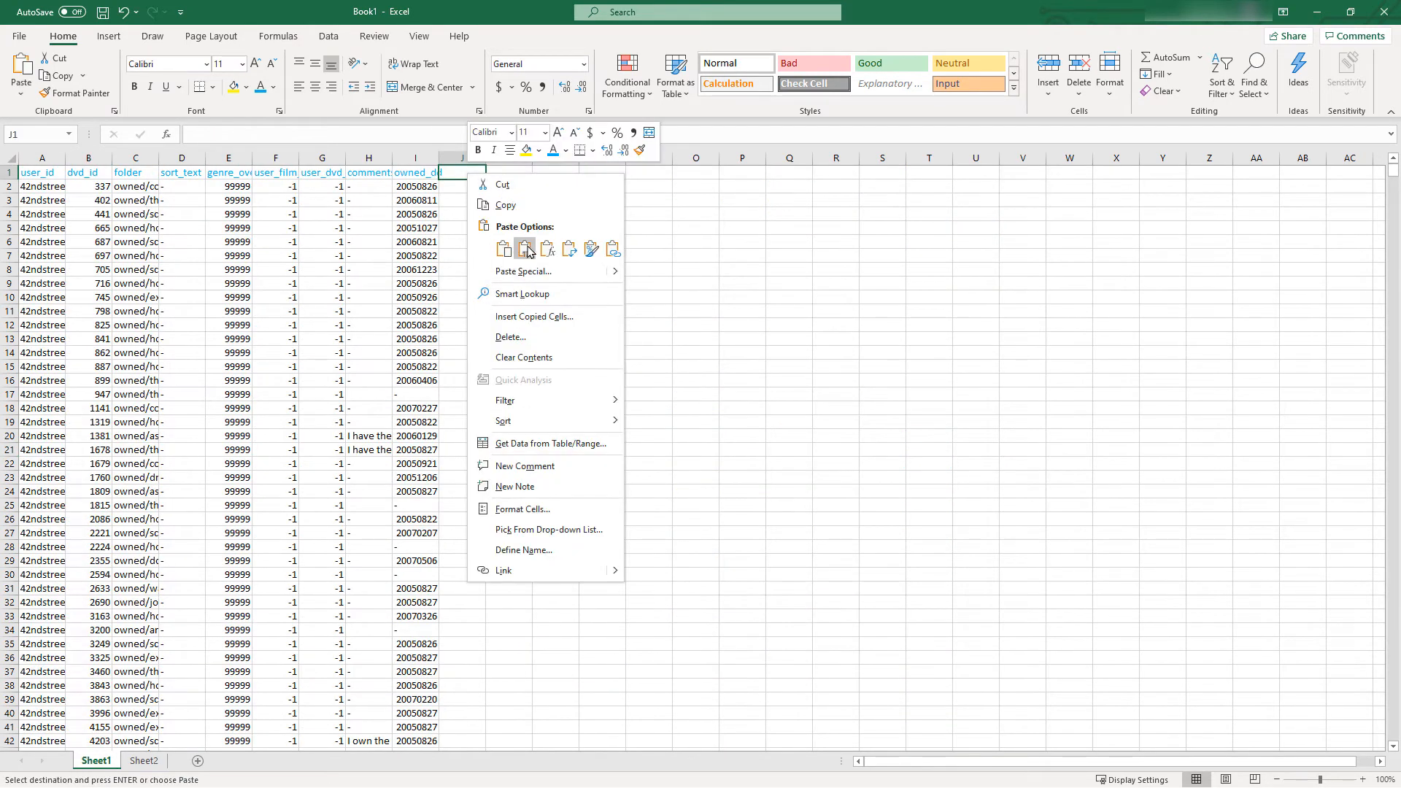
pyautogui.click(496, 247)
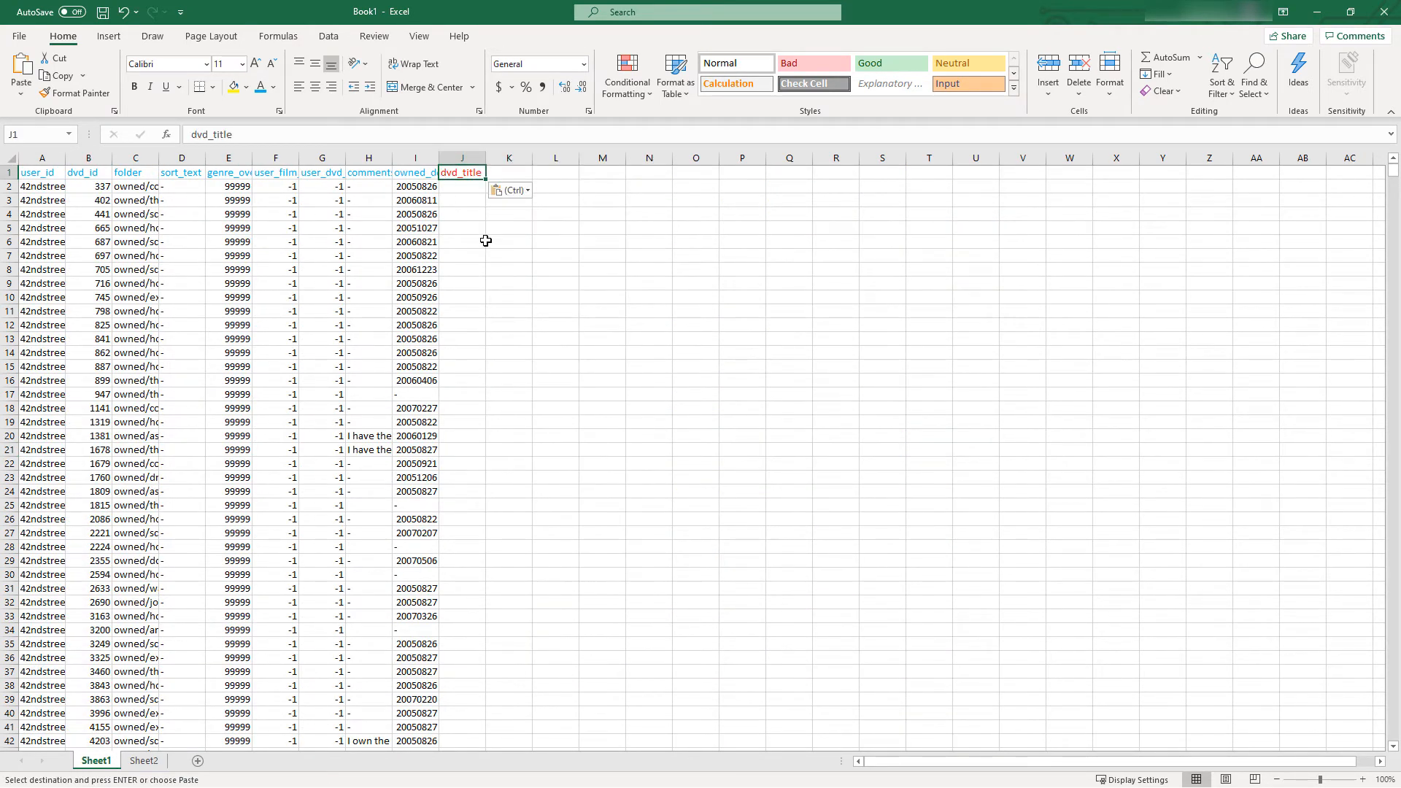
# Enter =VLOOKUP(B2,Sheet2!A:B,2,0) in J2 of Sheet1 to look up the title for the record's dvd_id
pyautogui.click(460, 186)
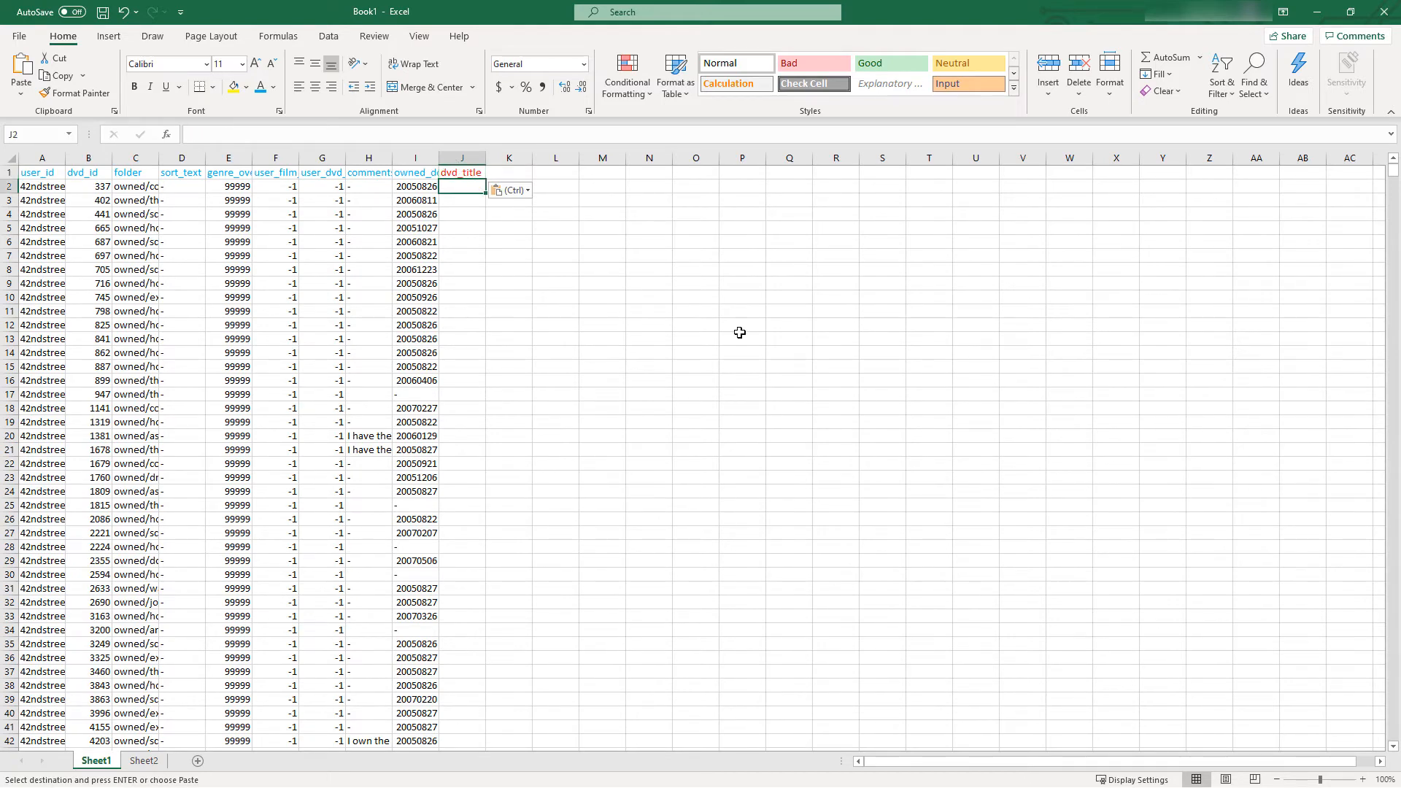
pyautogui.write('=VLOOKUP(')
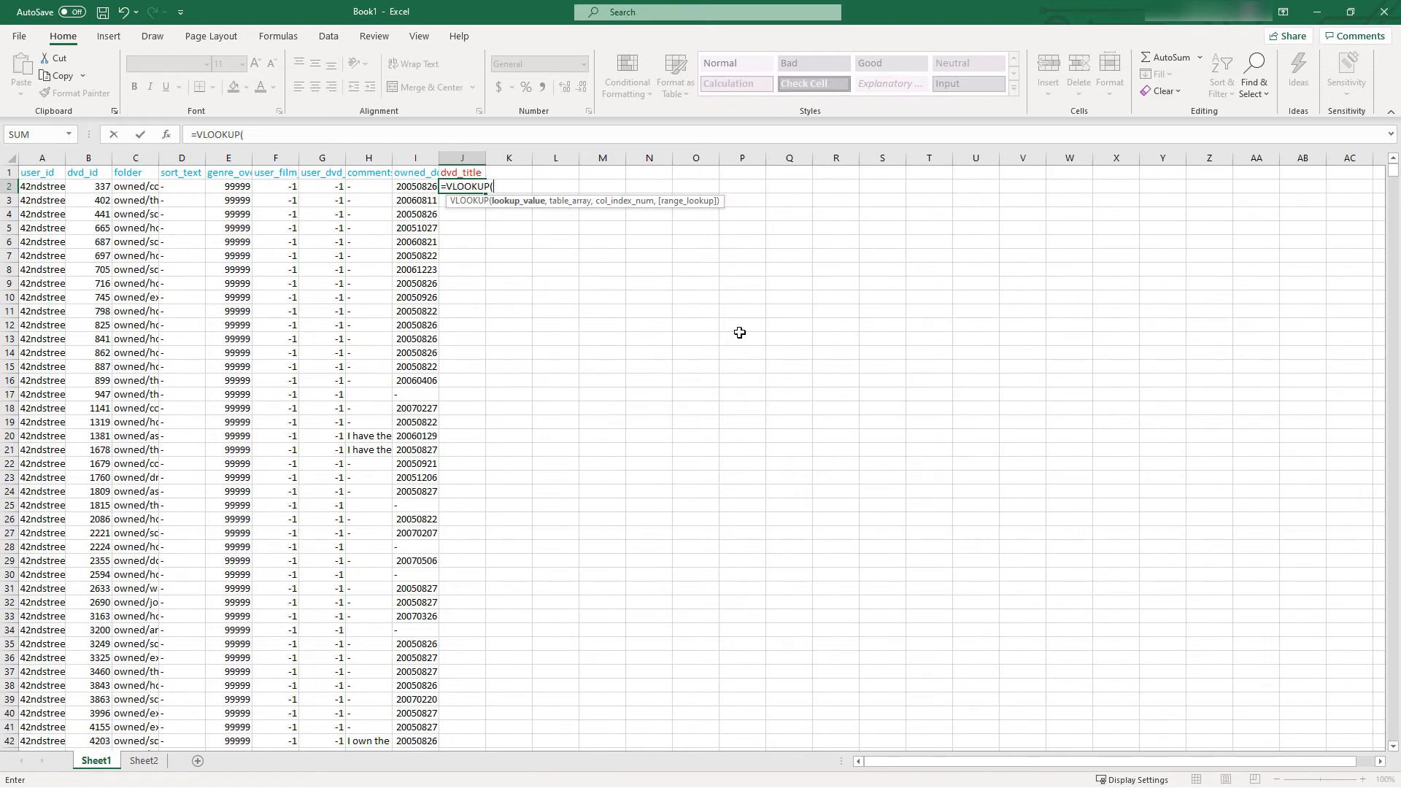
pyautogui.click(90, 186)
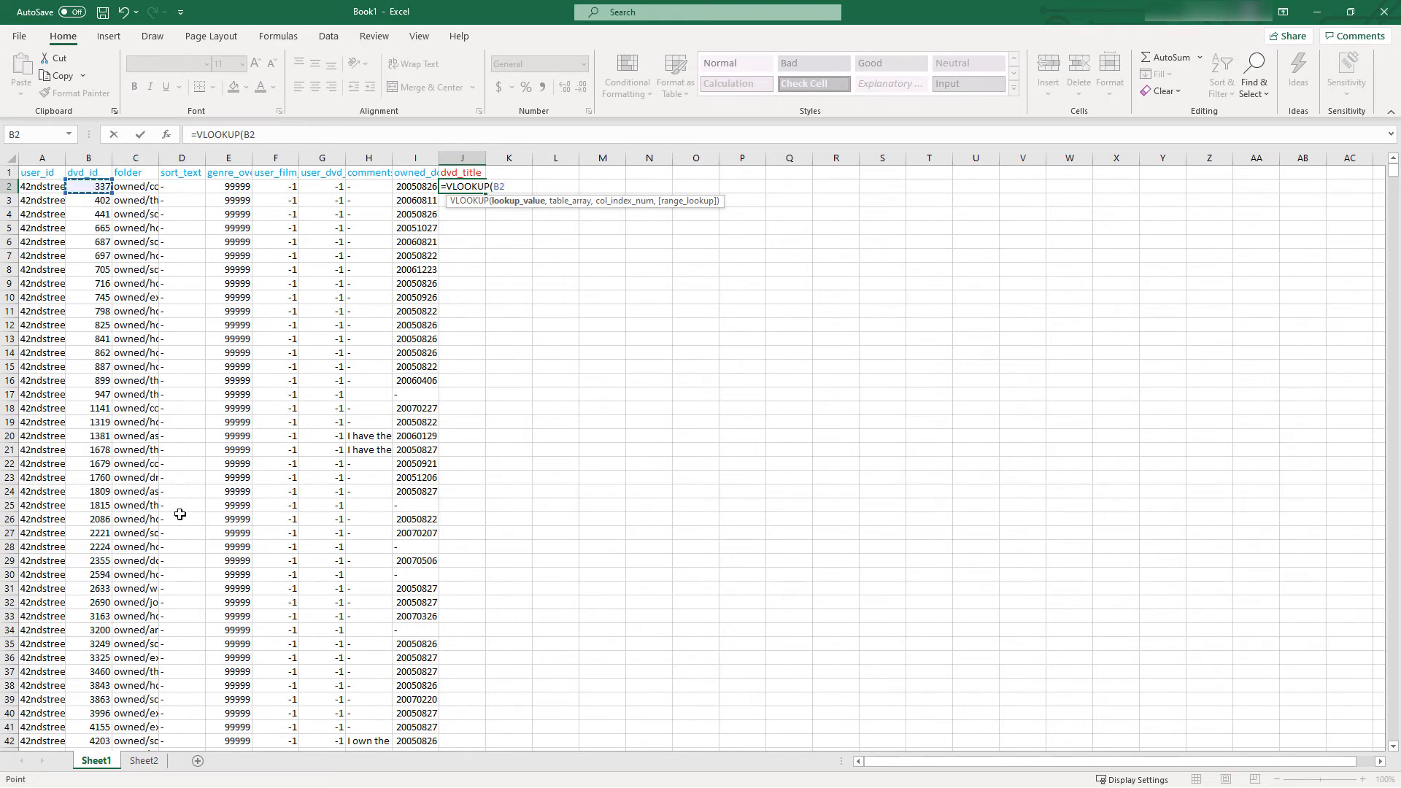
pyautogui.write(',')
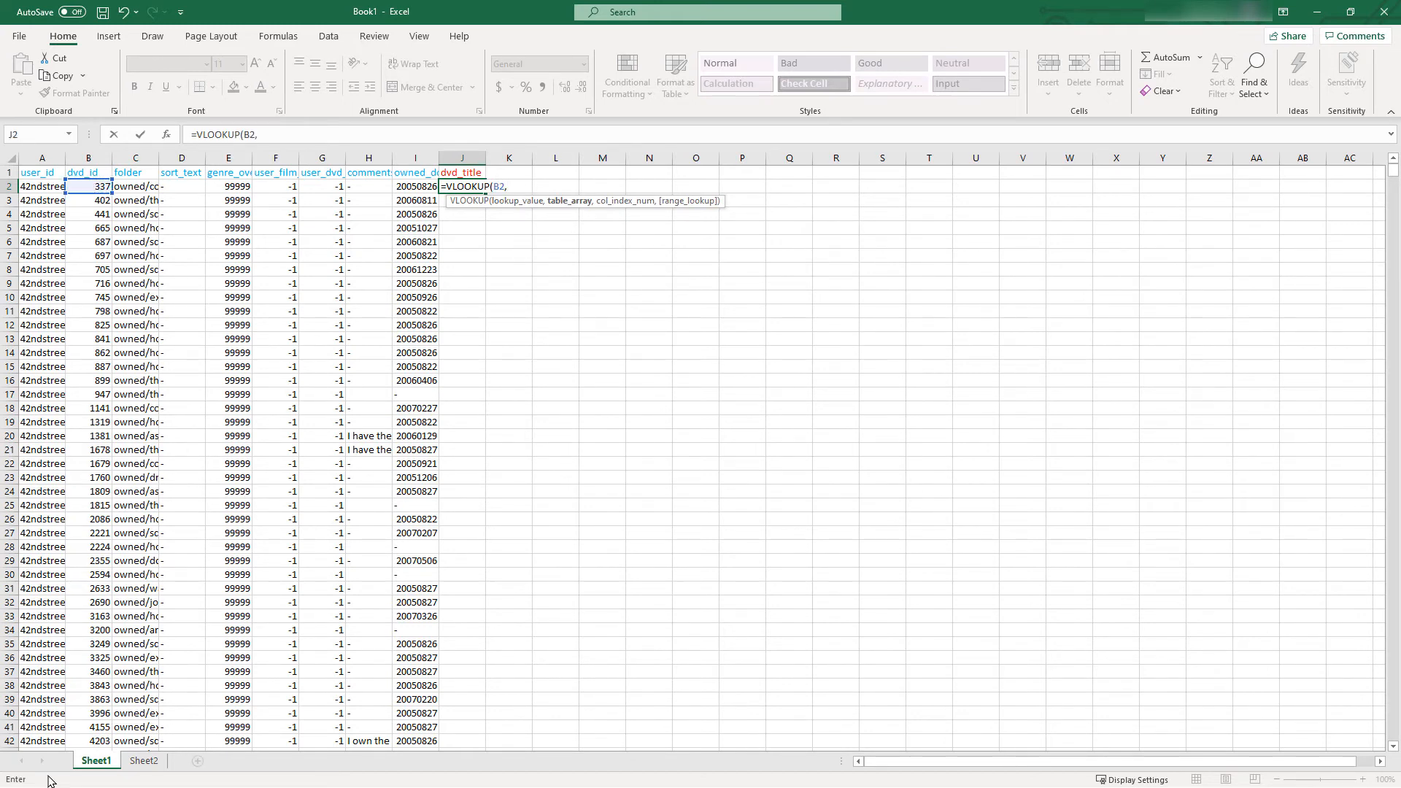
pyautogui.click(138, 763)
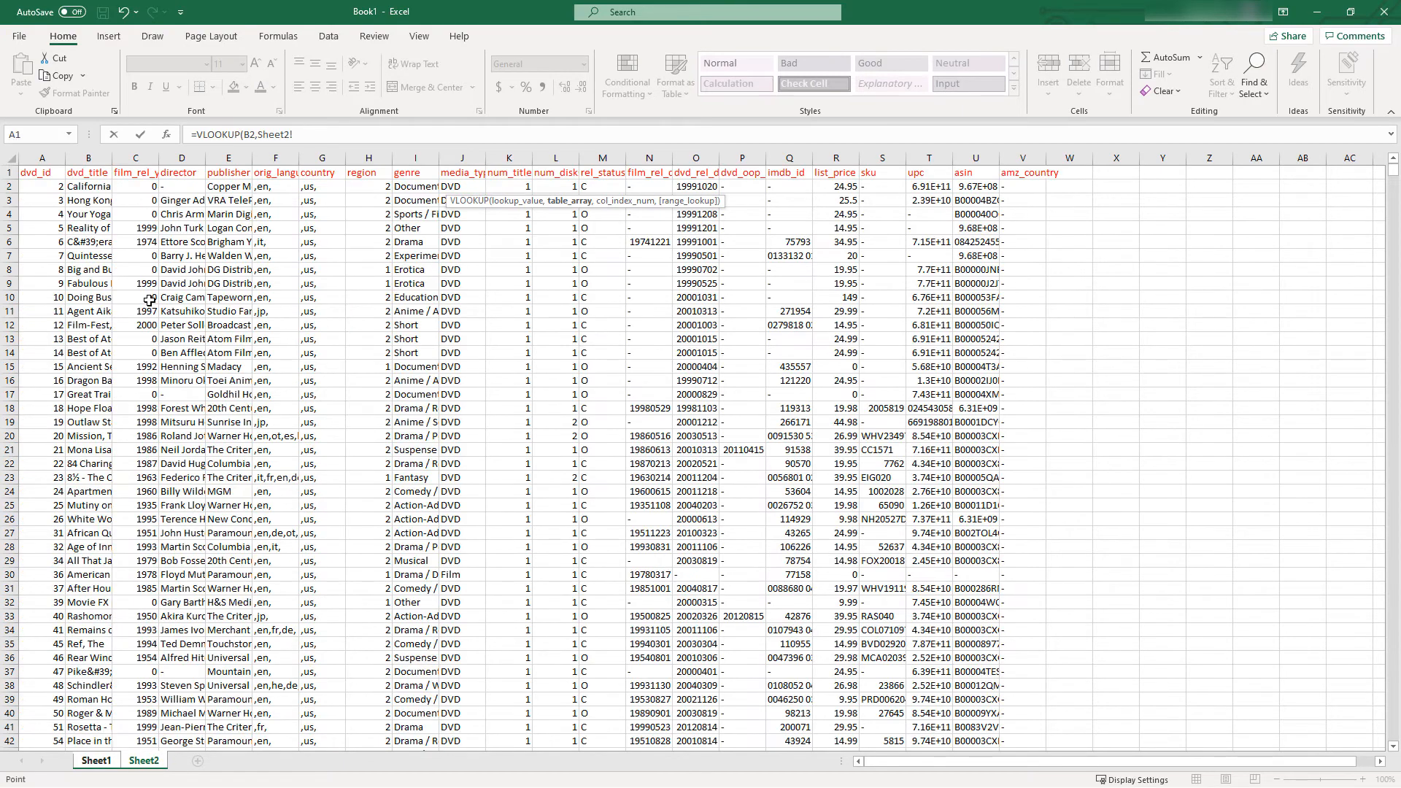
pyautogui.moveTo(36, 156); pyautogui.dragTo(94, 156)
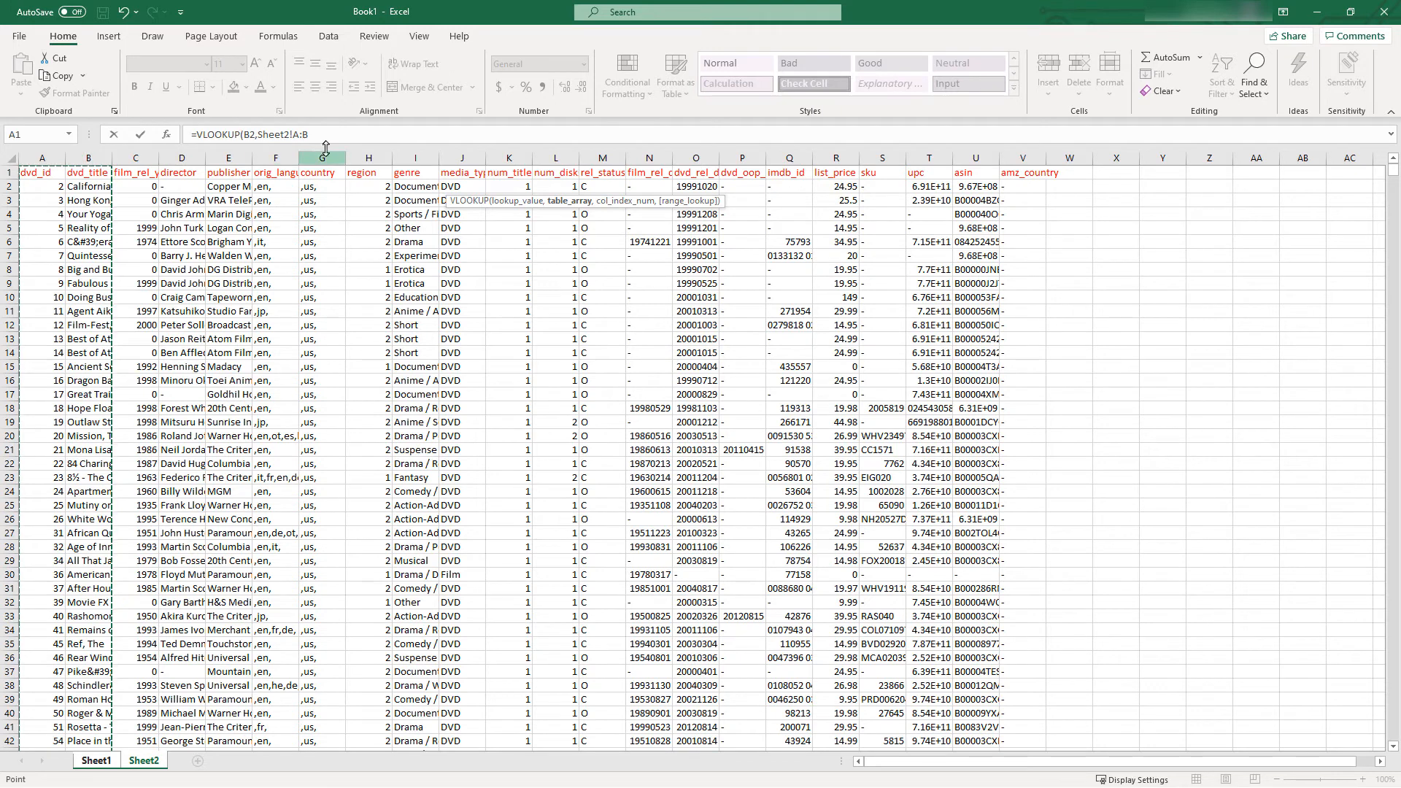
pyautogui.click(372, 138)
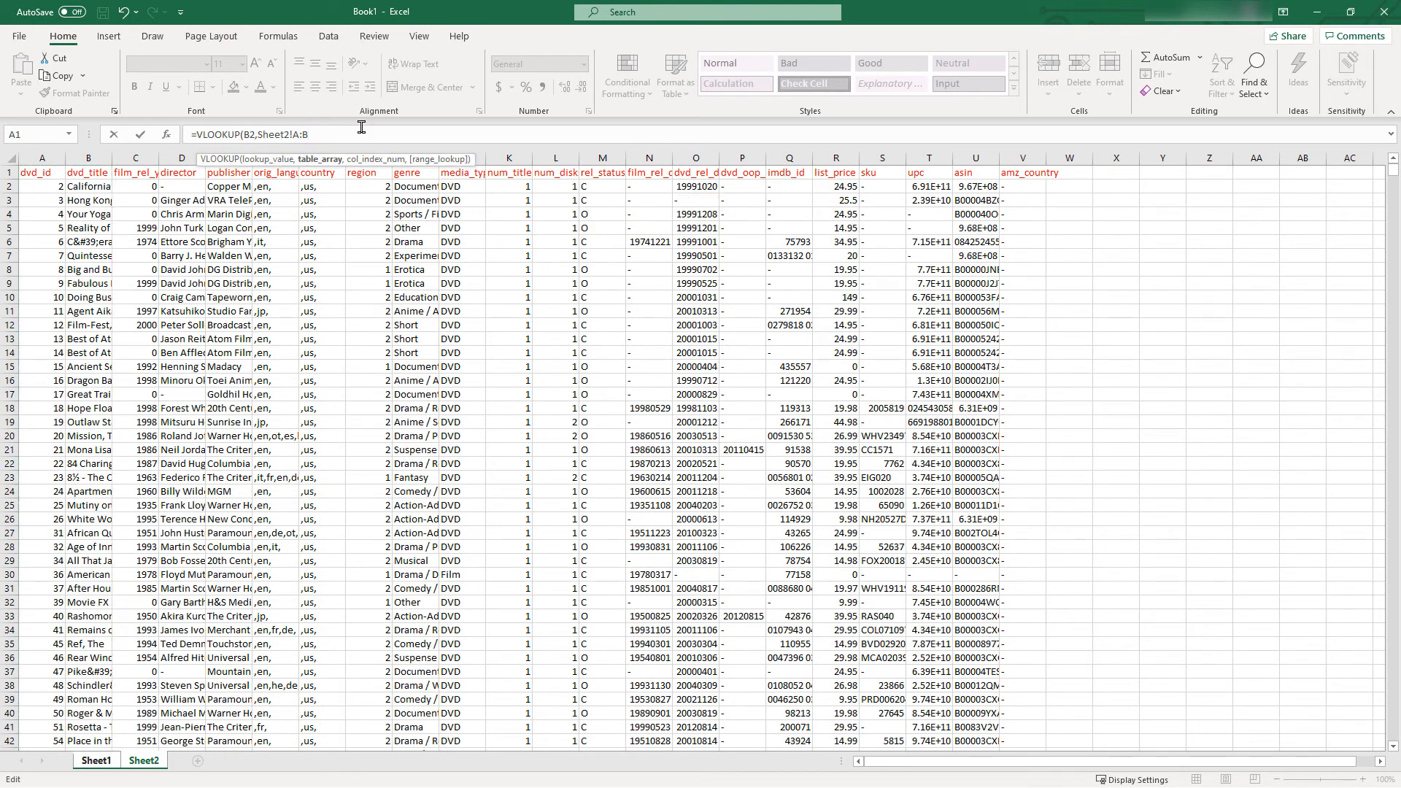
pyautogui.write(',2,')
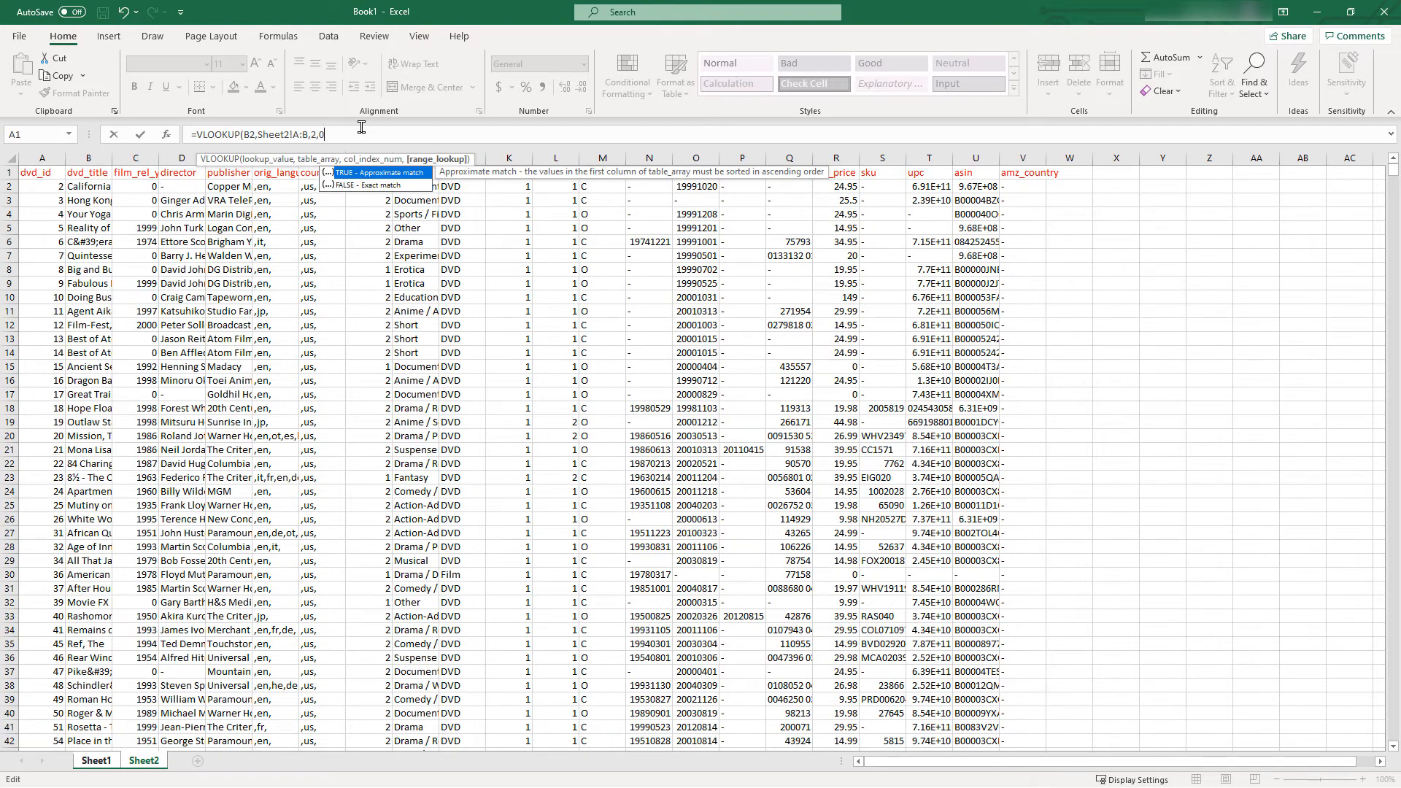
pyautogui.write('0')
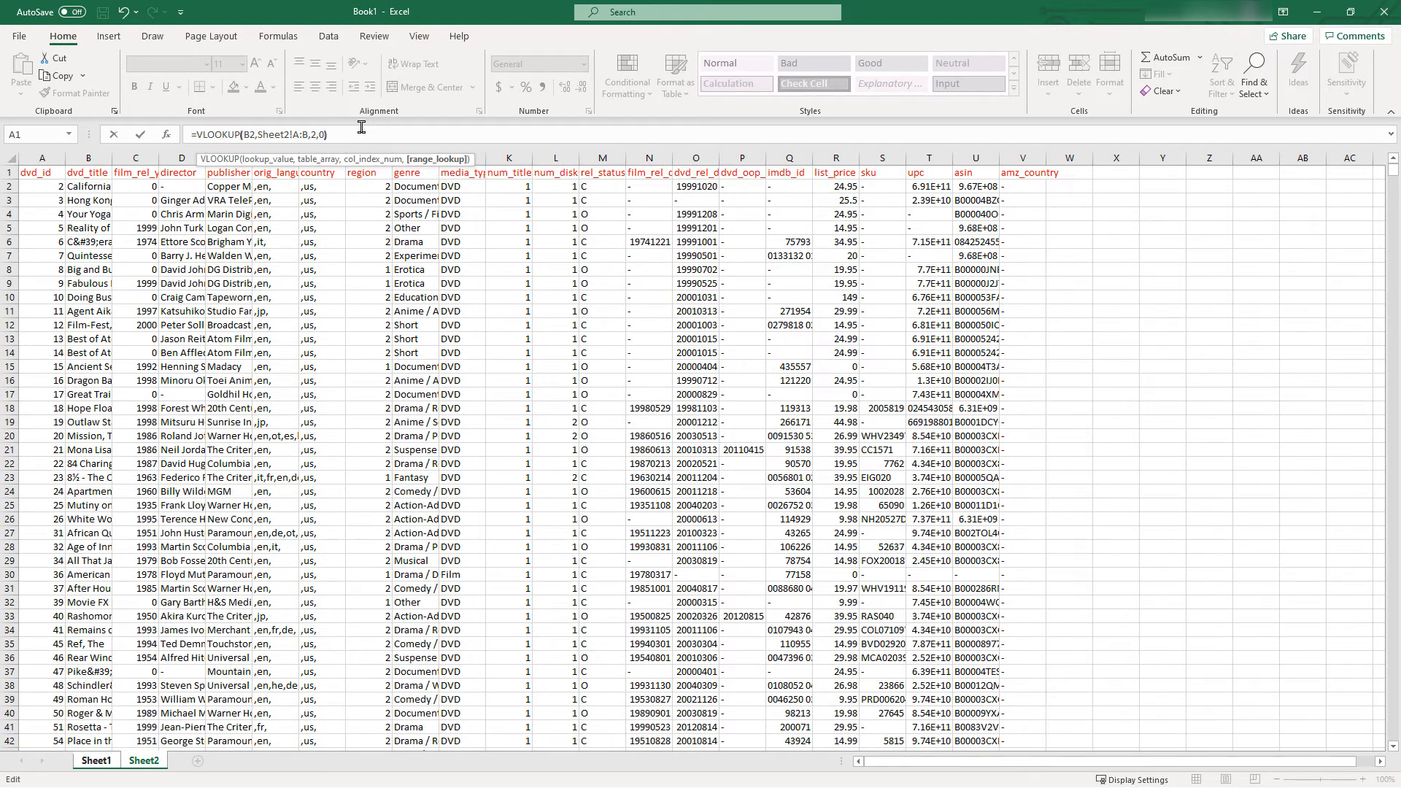
pyautogui.write(')')
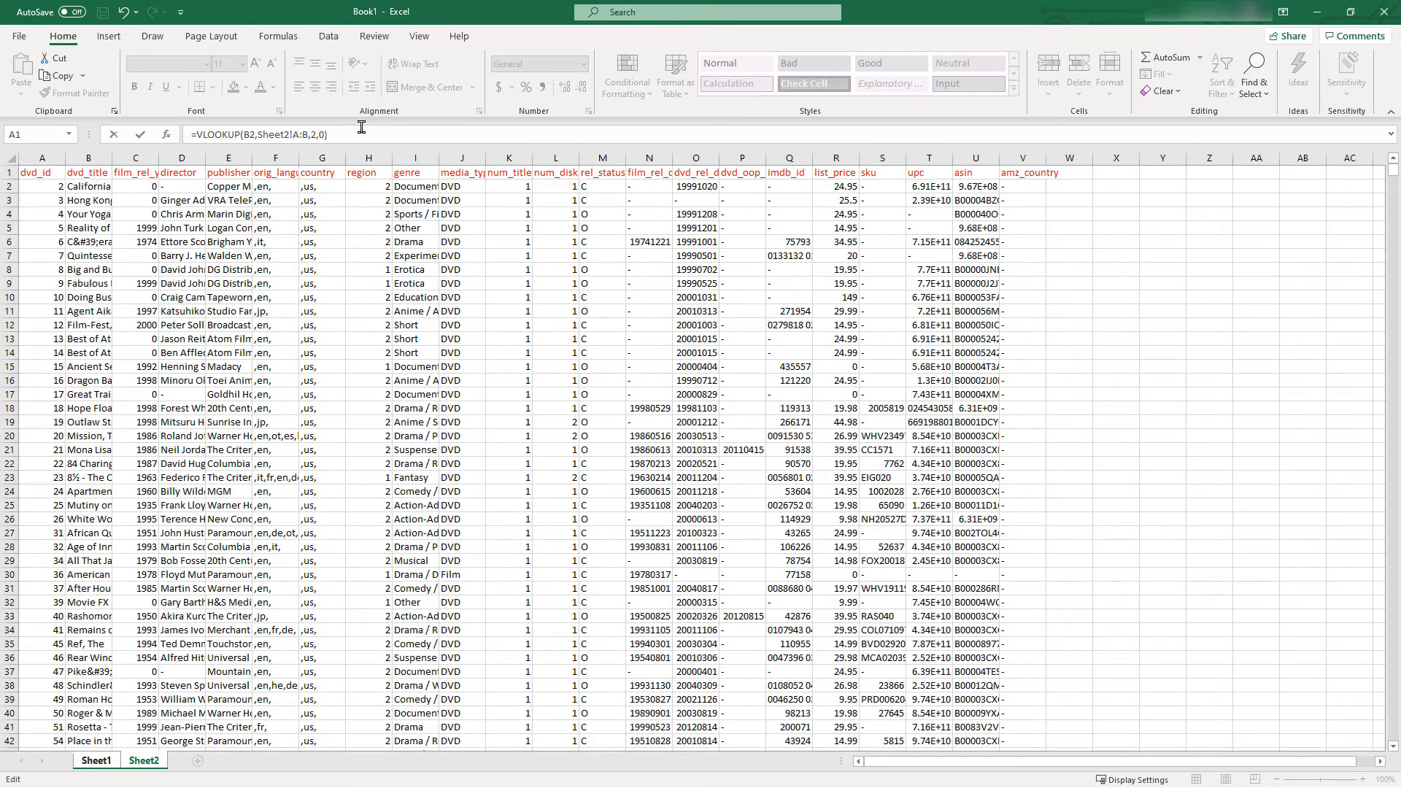
pyautogui.press('Return')
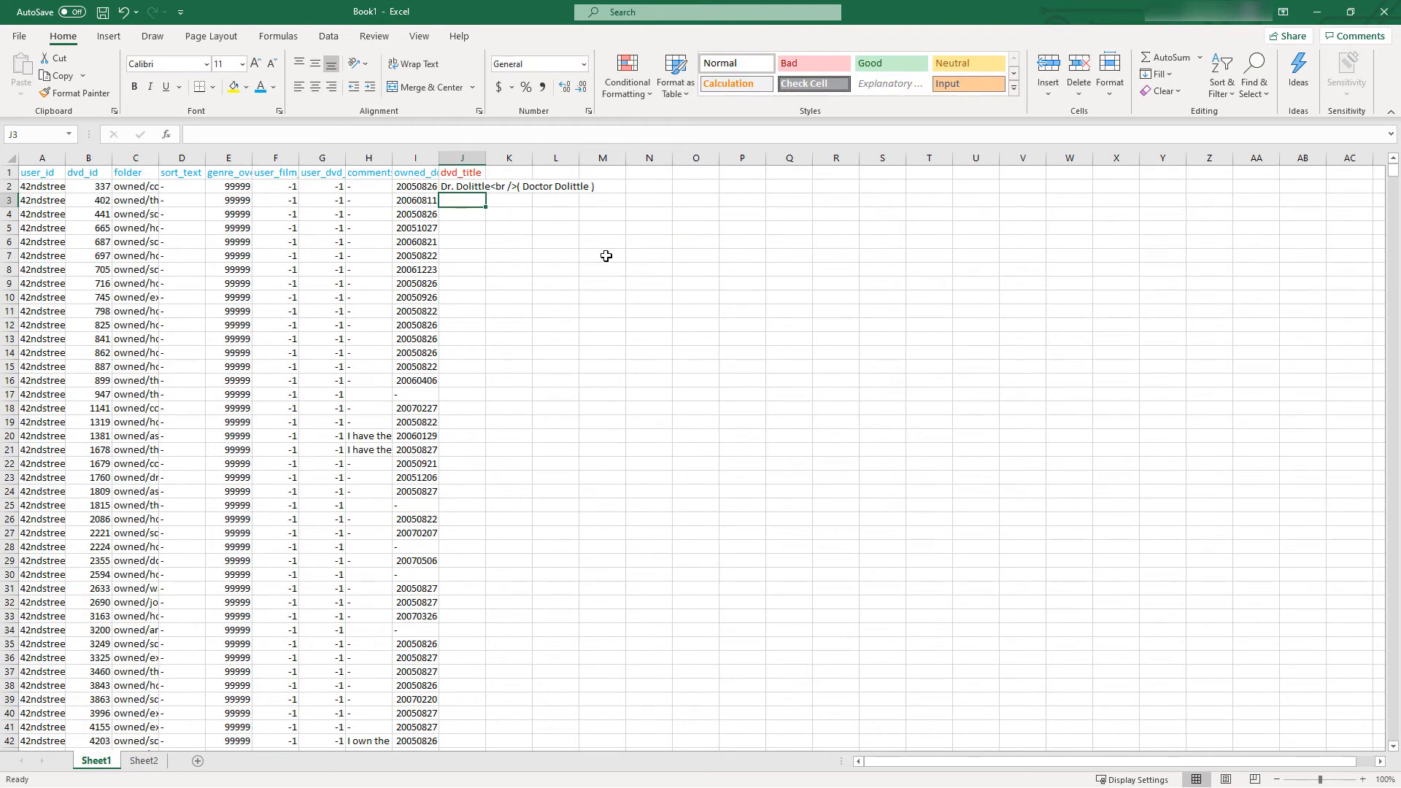
# Widen column J of Sheet1 and fill the J2 lookup formula down to the last collection record
pyautogui.click(96, 187)
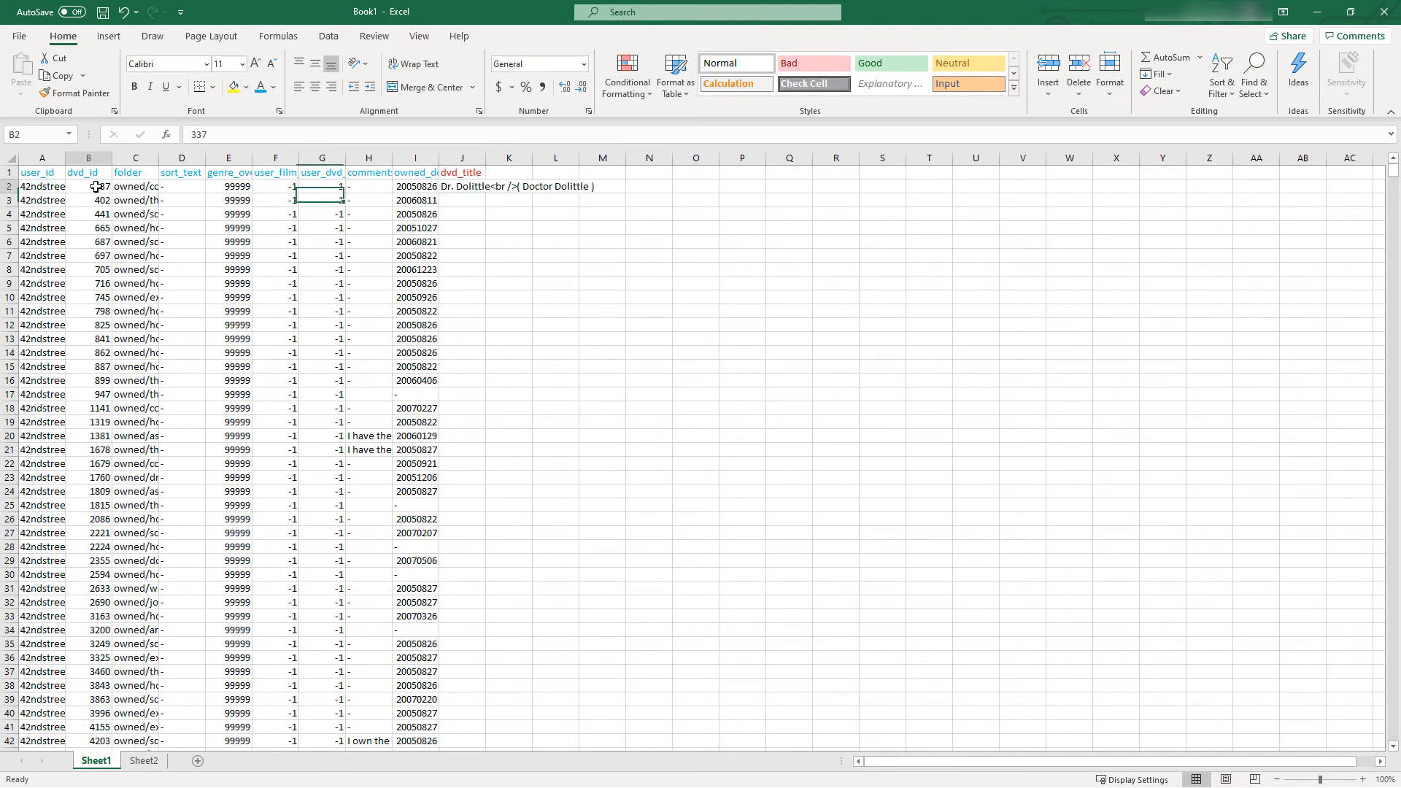
pyautogui.click(468, 184)
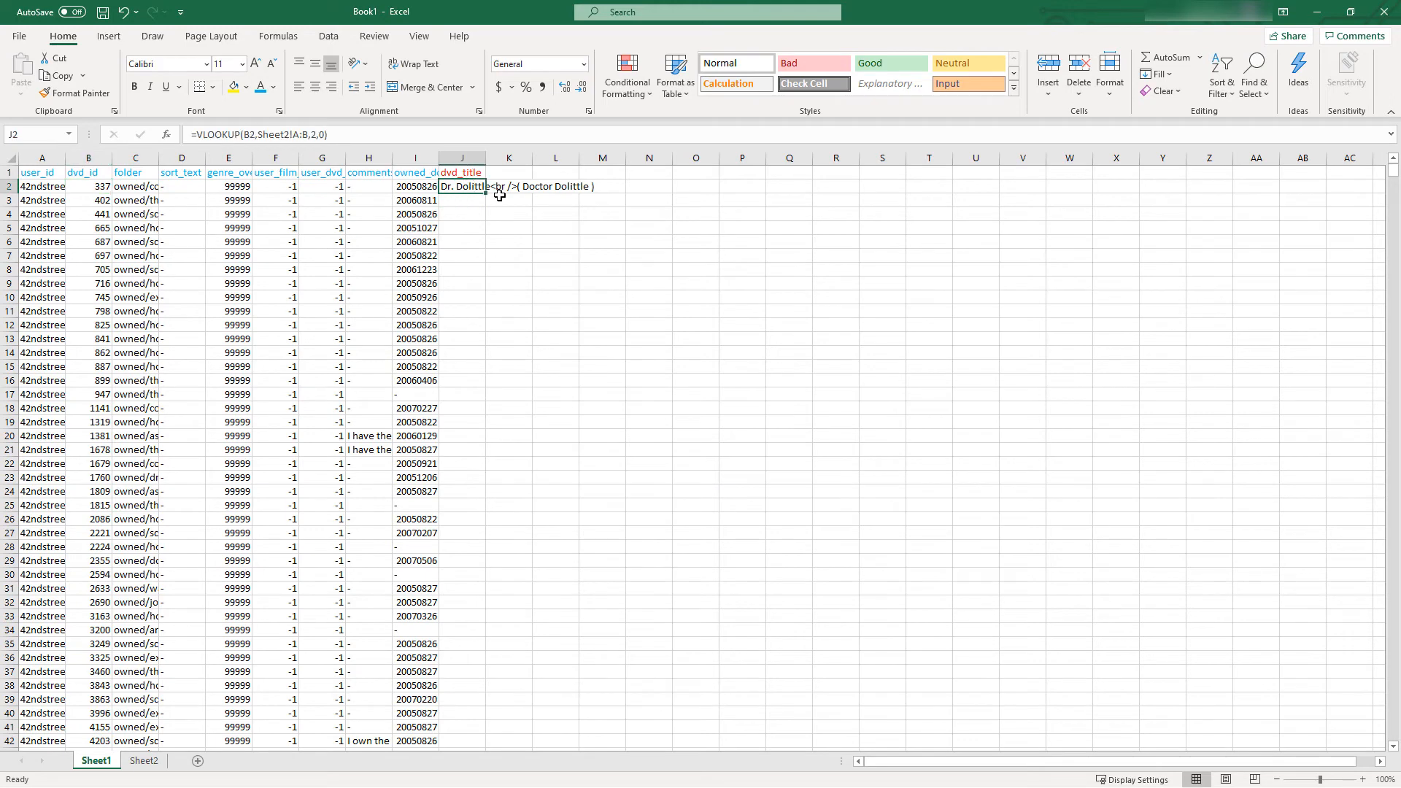
pyautogui.moveTo(488, 158); pyautogui.dragTo(684, 158)
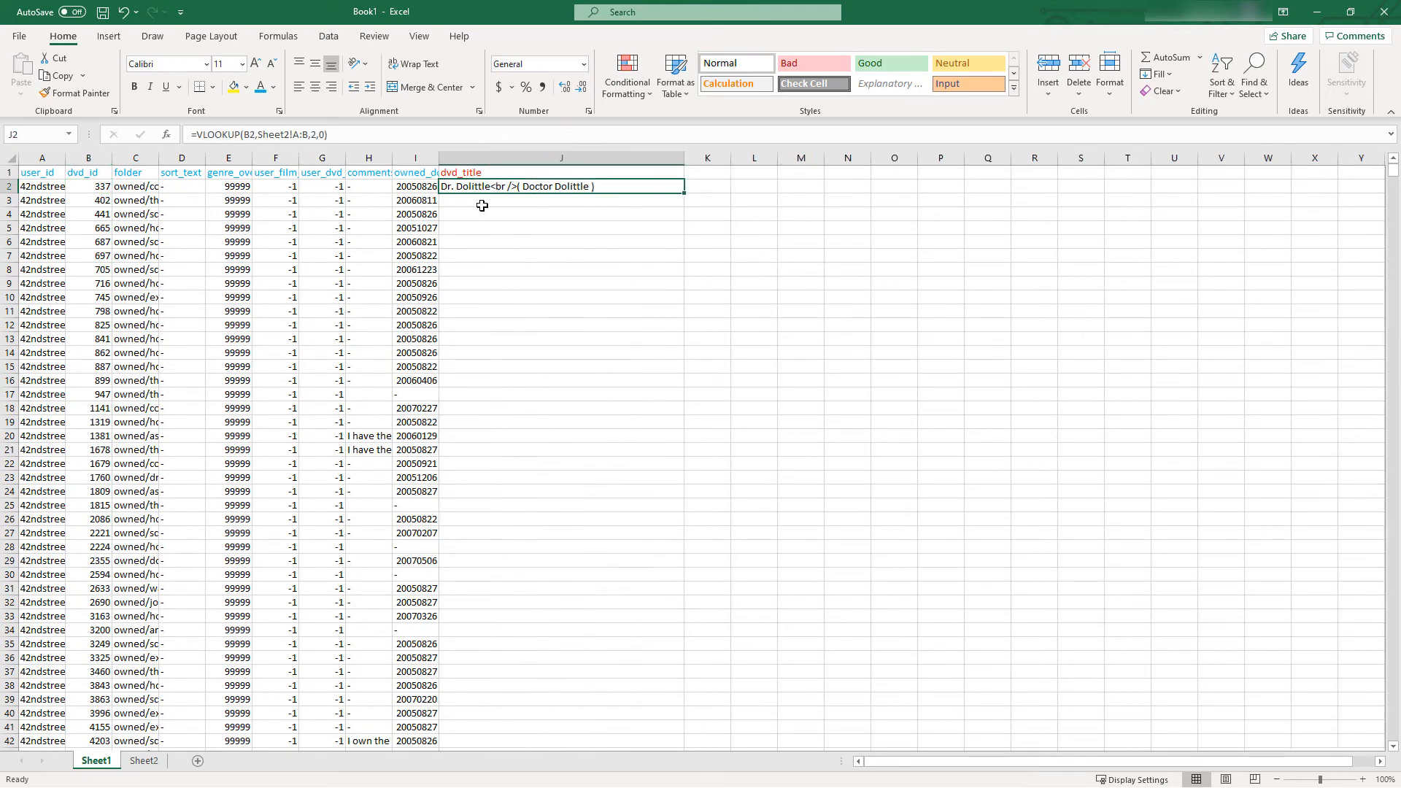
pyautogui.click(412, 187)
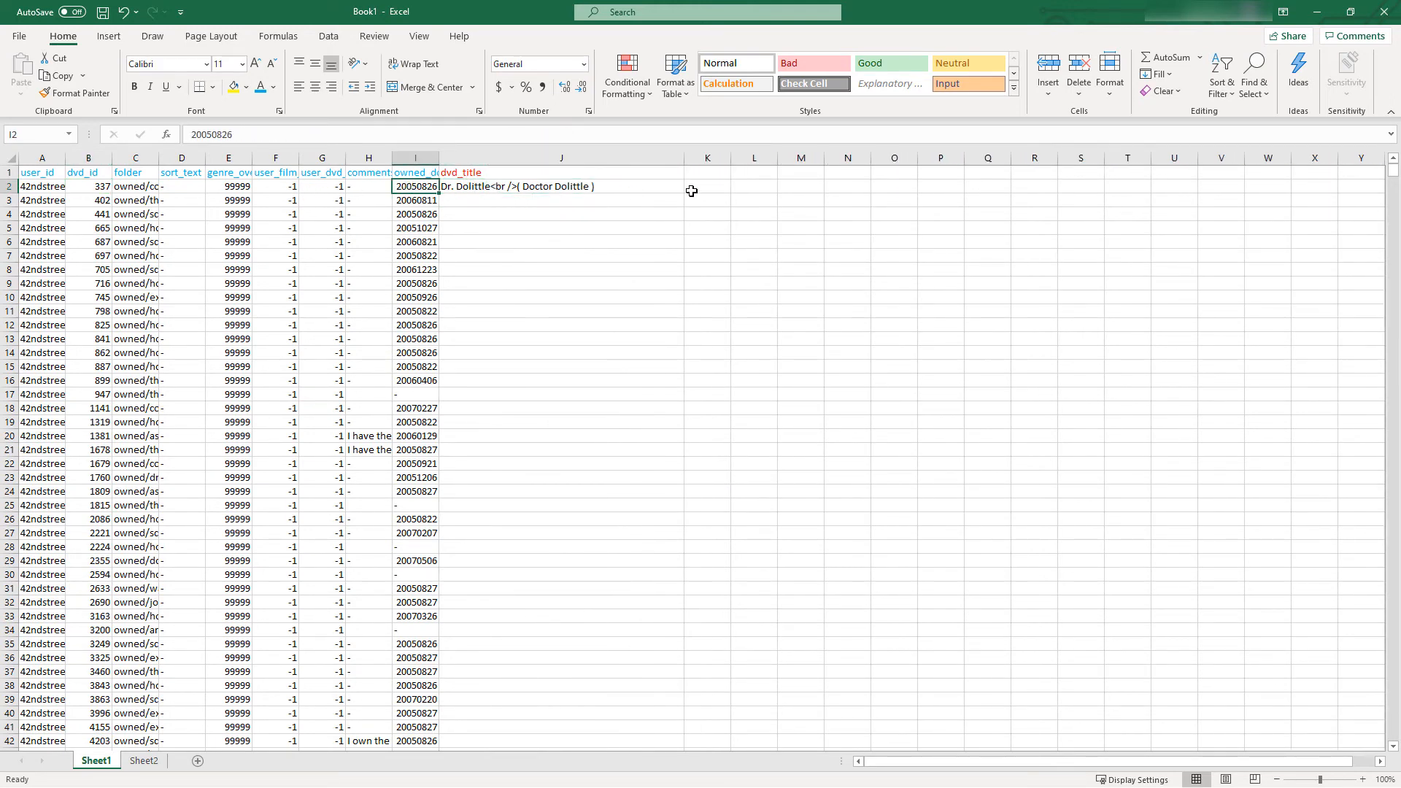
pyautogui.click(640, 186)
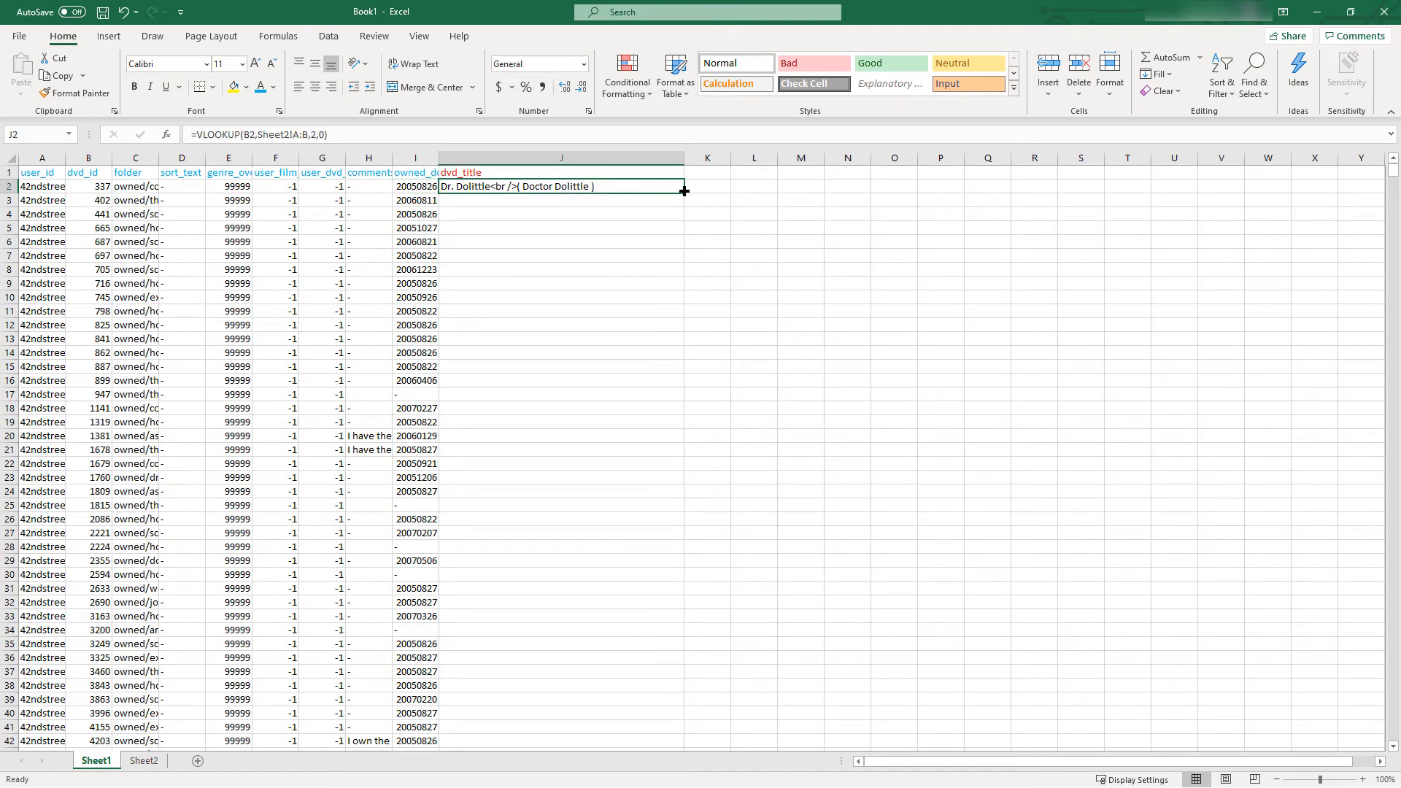
pyautogui.doubleClick(684, 191)
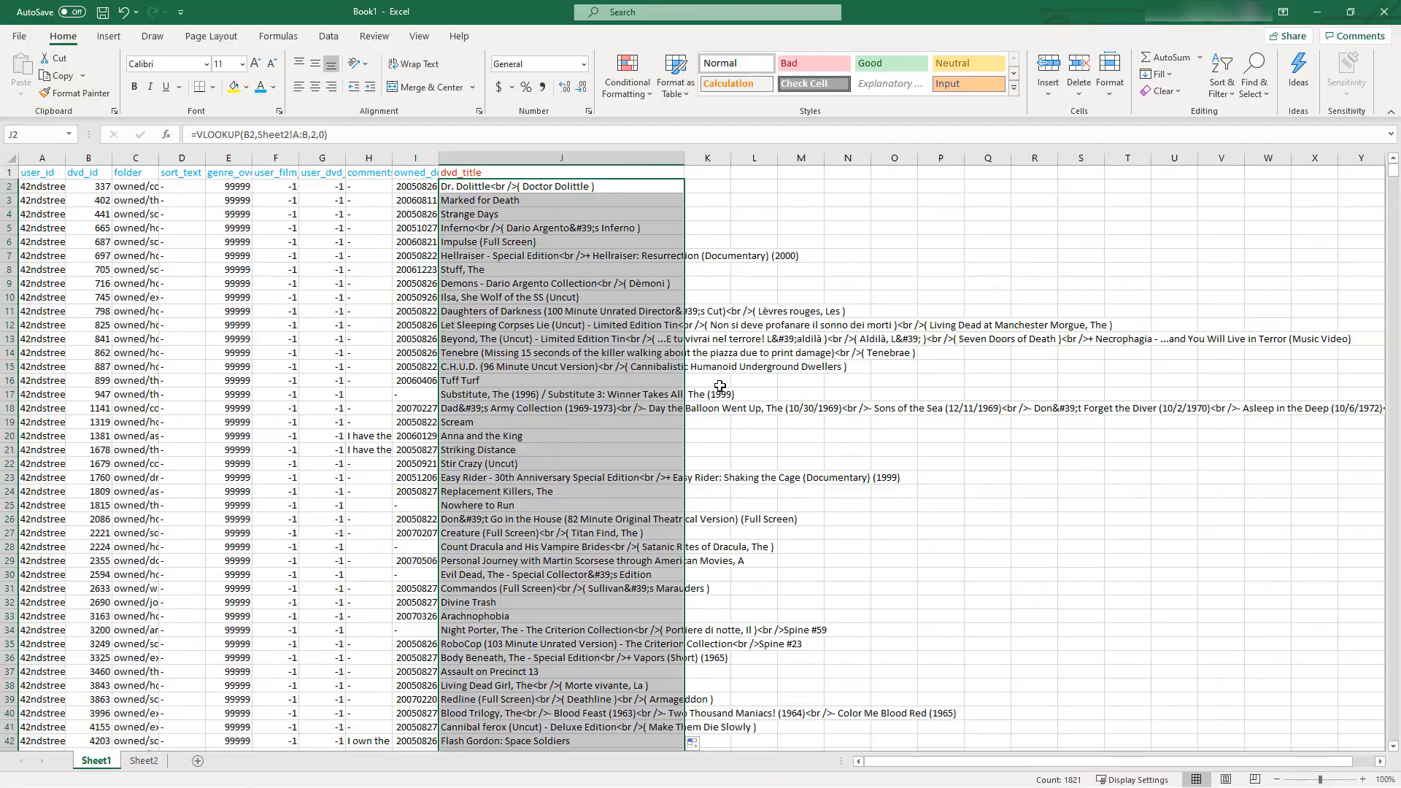
pyautogui.moveTo(1394, 178); pyautogui.dragTo(1394, 734)
pyautogui.click(598, 657)
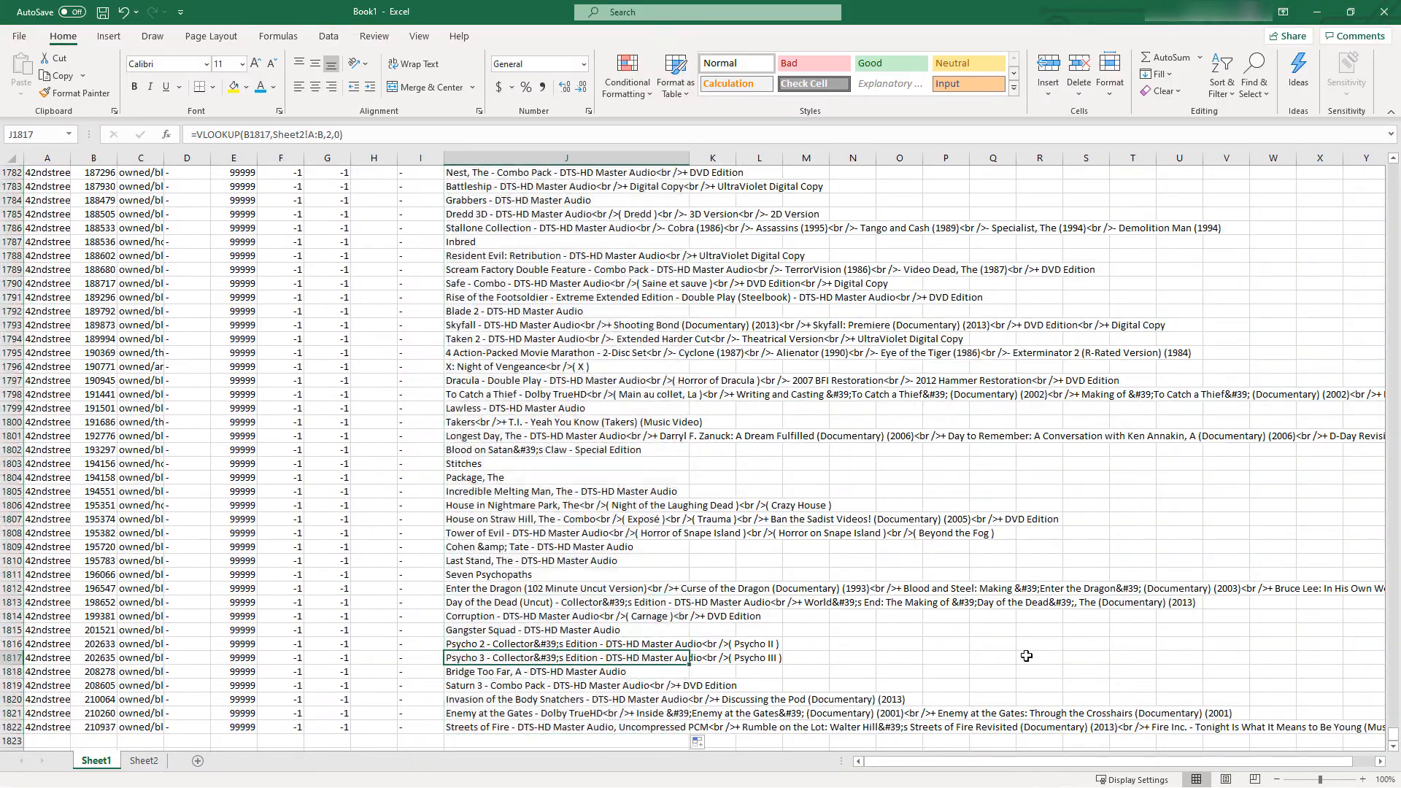
pyautogui.hotkey('ctrl', 'Home')
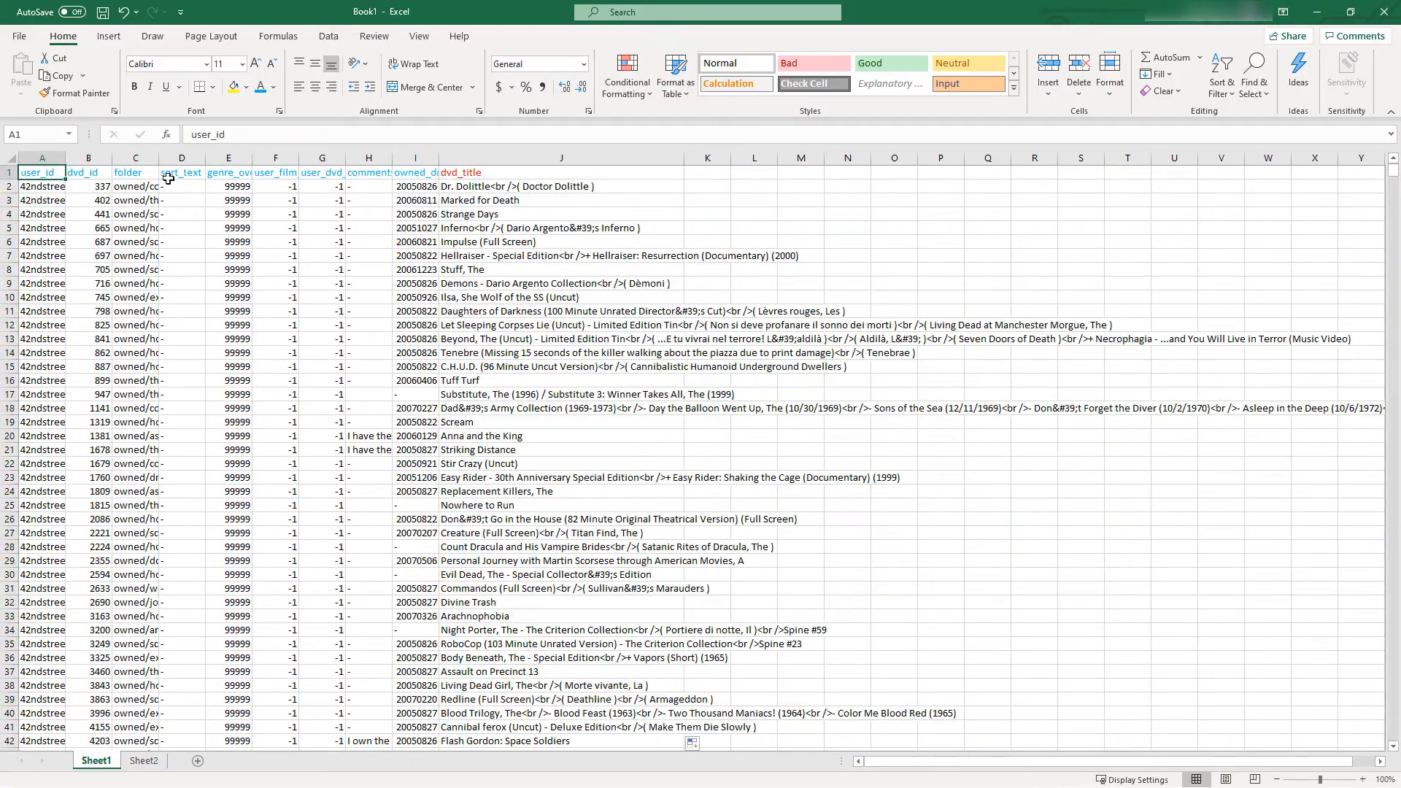
# Autofit the widths of columns A through I of Sheet1 to their contents
pyautogui.click(133, 188)
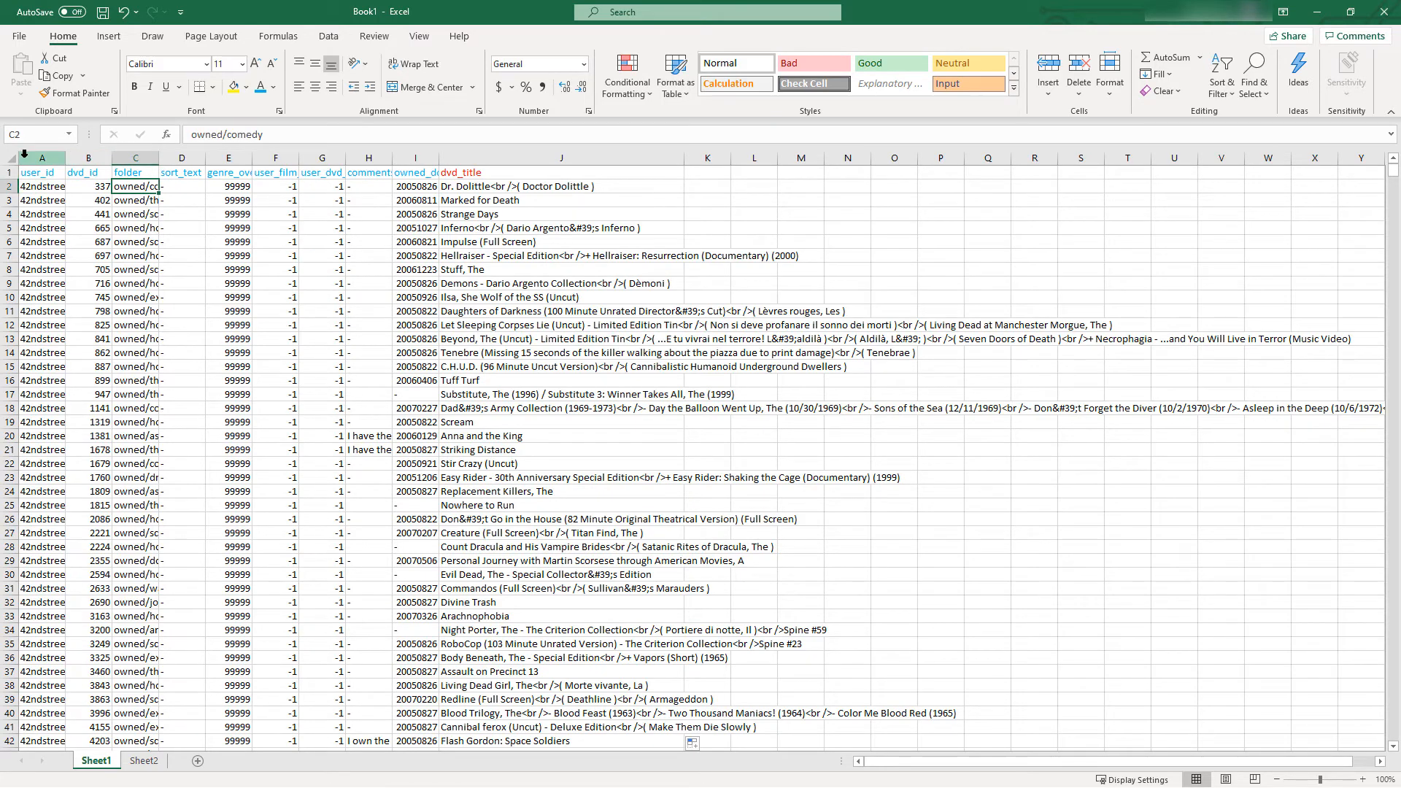
pyautogui.moveTo(58, 158); pyautogui.dragTo(433, 155)
pyautogui.doubleClick(439, 157)
pyautogui.click(396, 352)
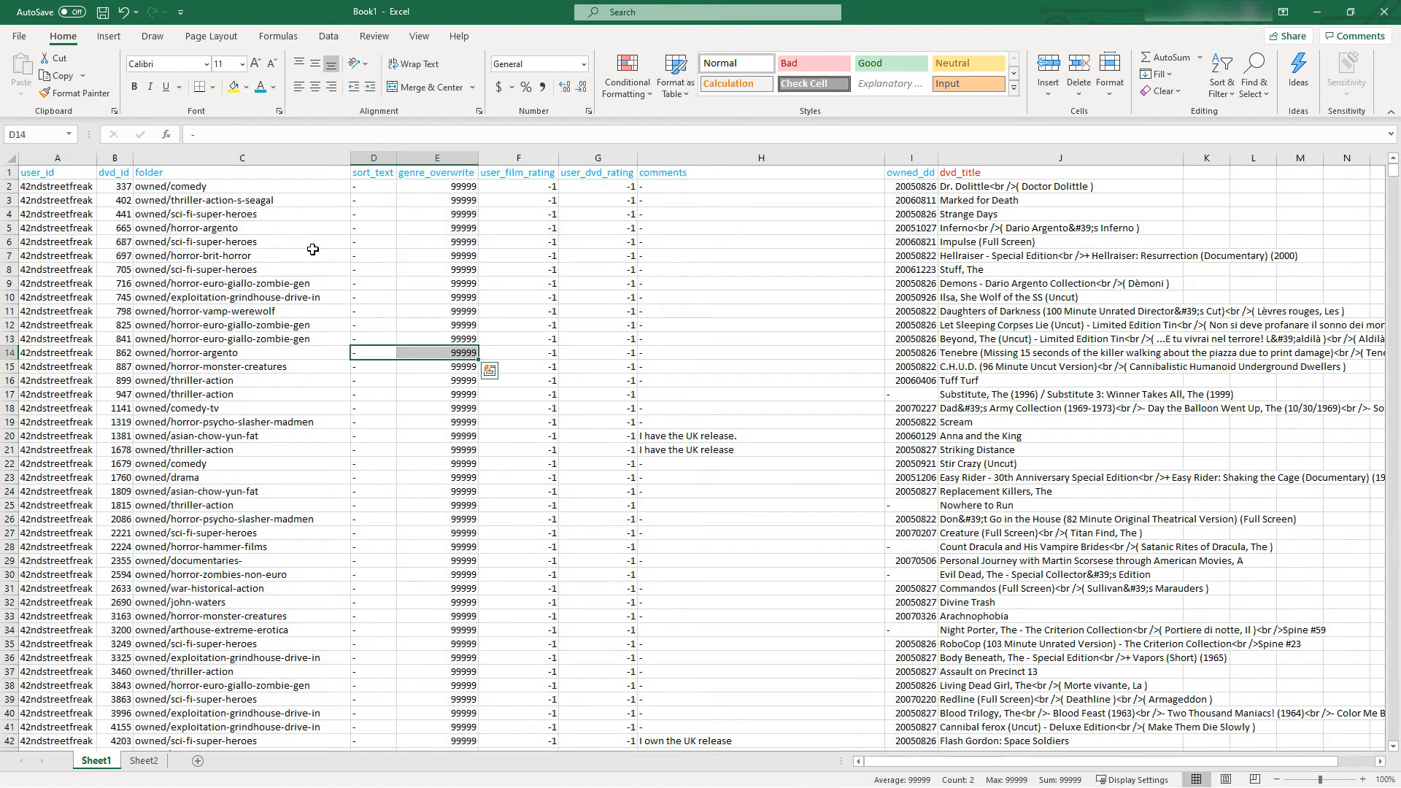
# Examine the folder, sort_text, genre_overwrite, user rating, comments and owned_dd columns of the collection records
pyautogui.click(207, 189)
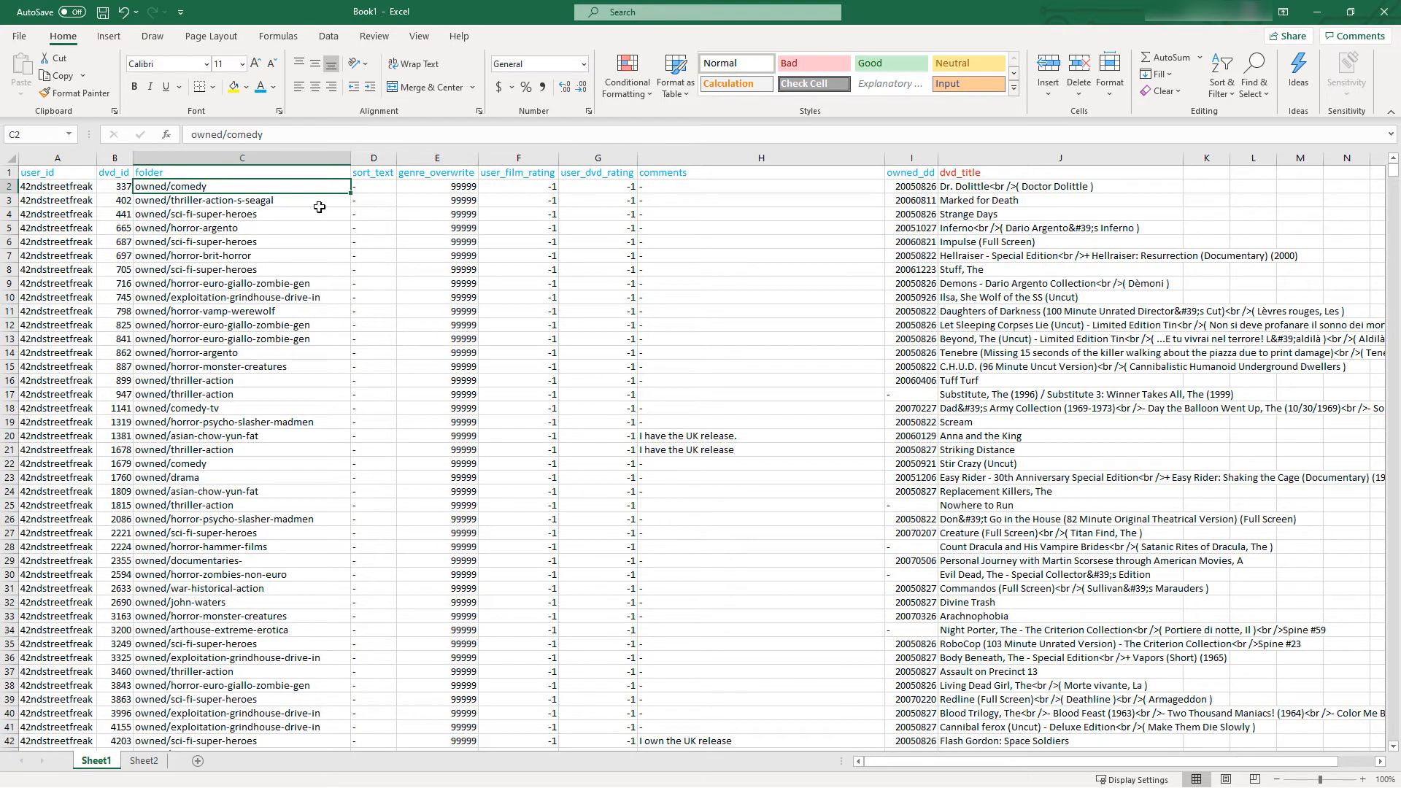
pyautogui.moveTo(387, 188); pyautogui.dragTo(368, 267)
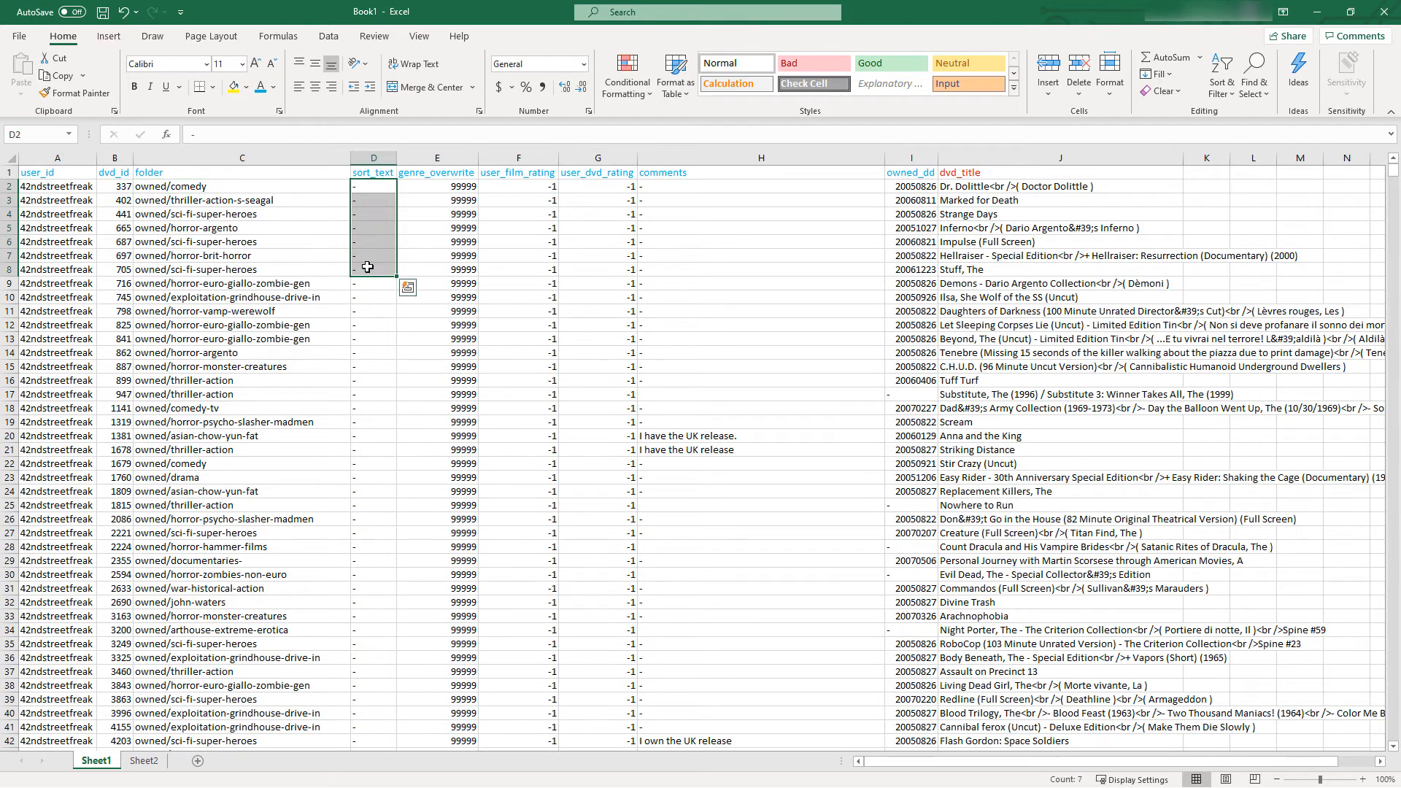
pyautogui.moveTo(435, 181); pyautogui.dragTo(413, 309)
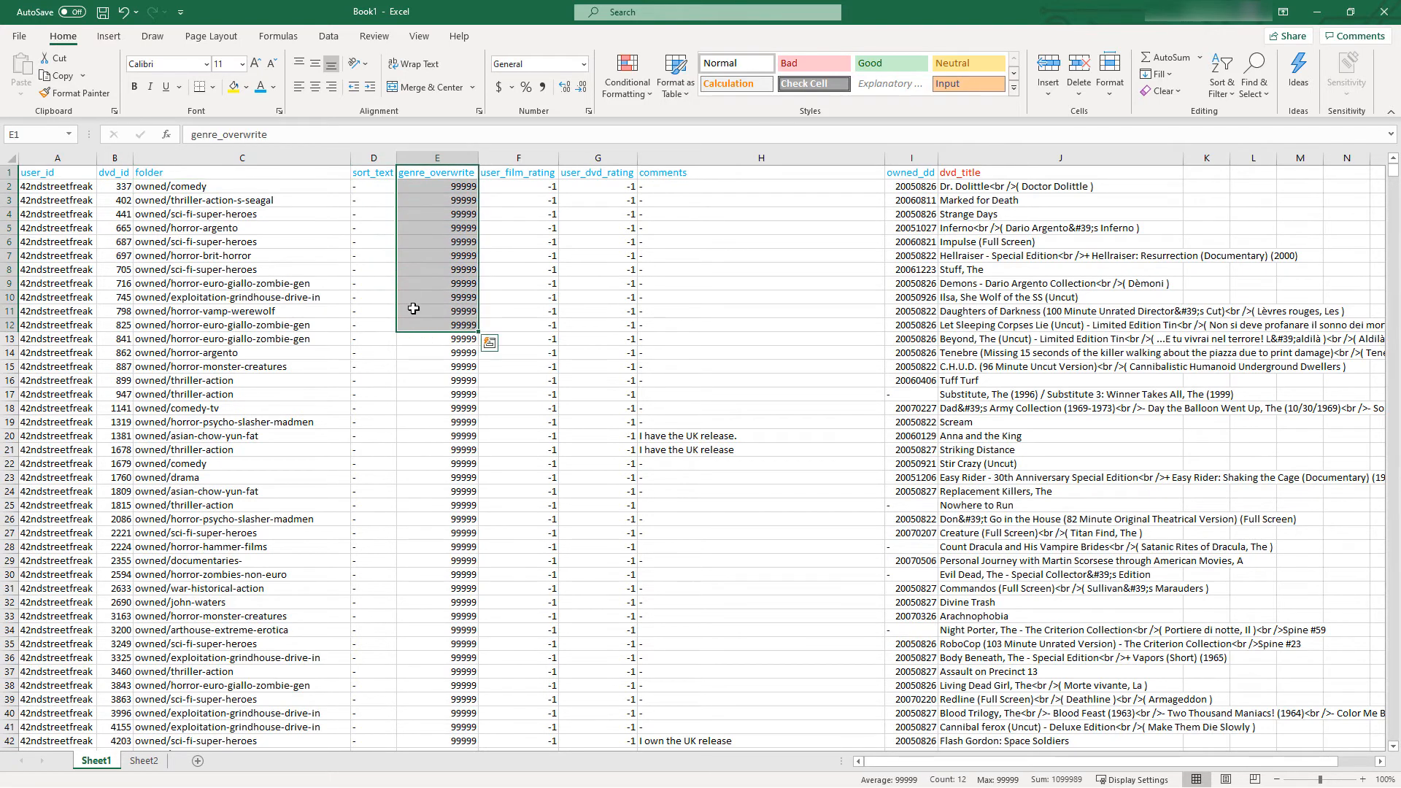
pyautogui.click(504, 175)
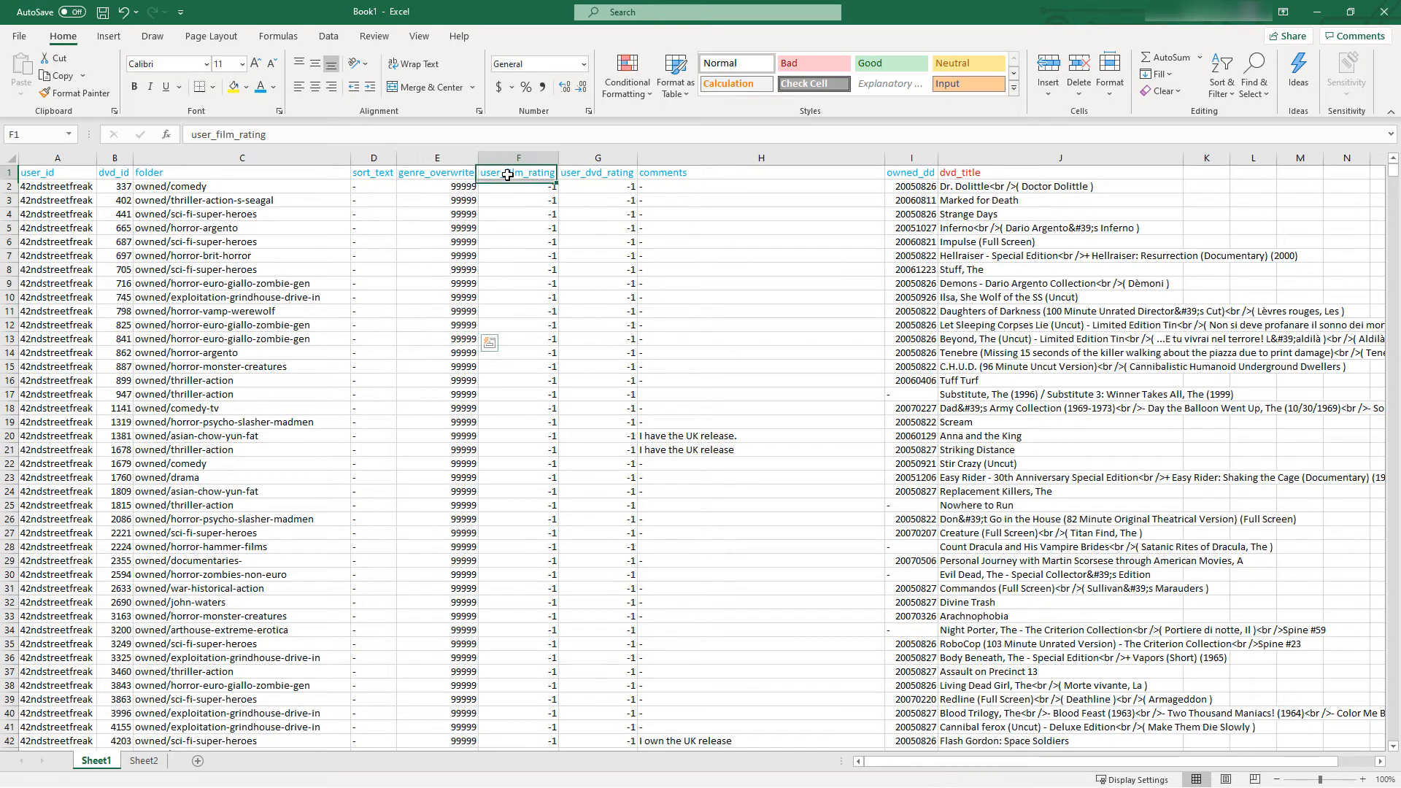
pyautogui.click(597, 178)
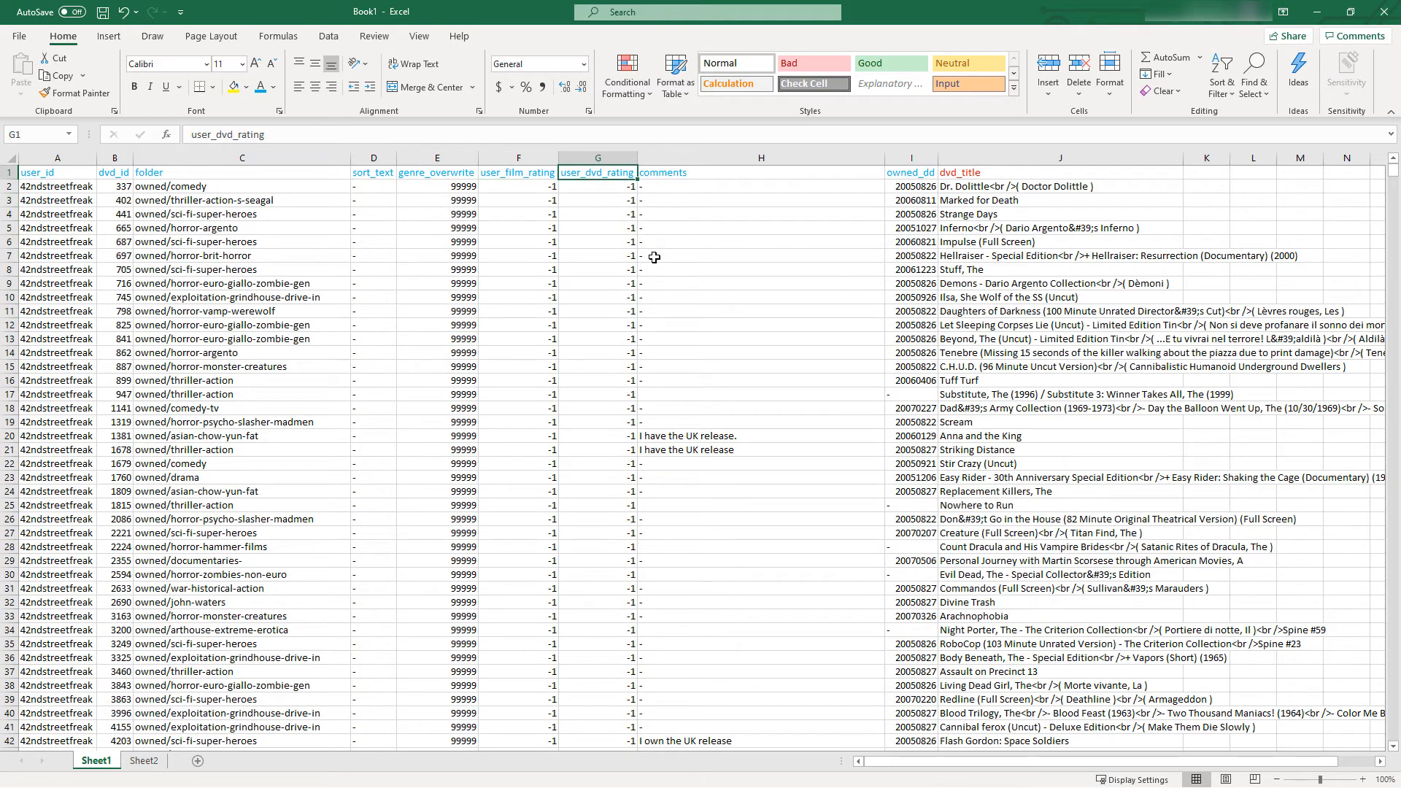
pyautogui.click(731, 172)
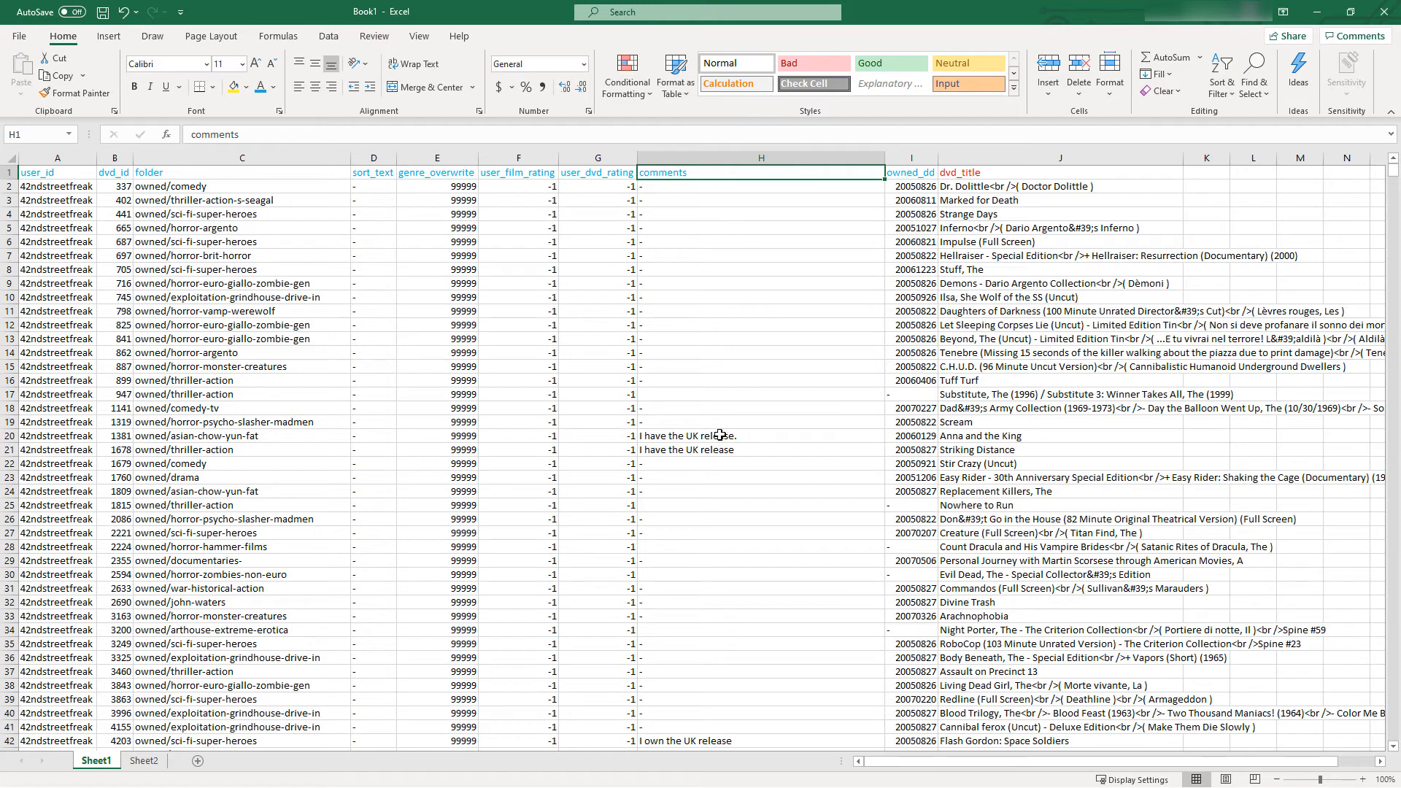
pyautogui.moveTo(719, 436); pyautogui.dragTo(1007, 450)
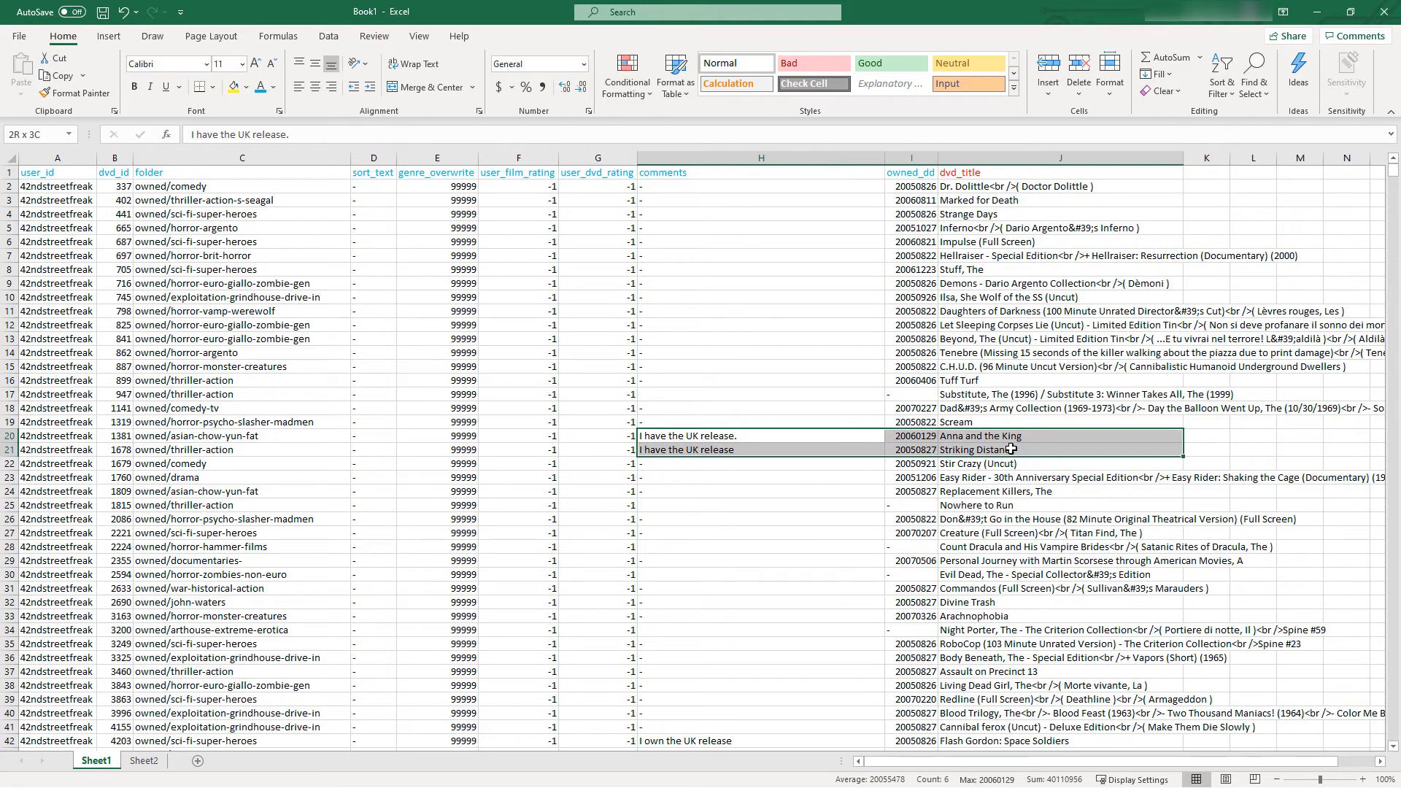
pyautogui.click(702, 436)
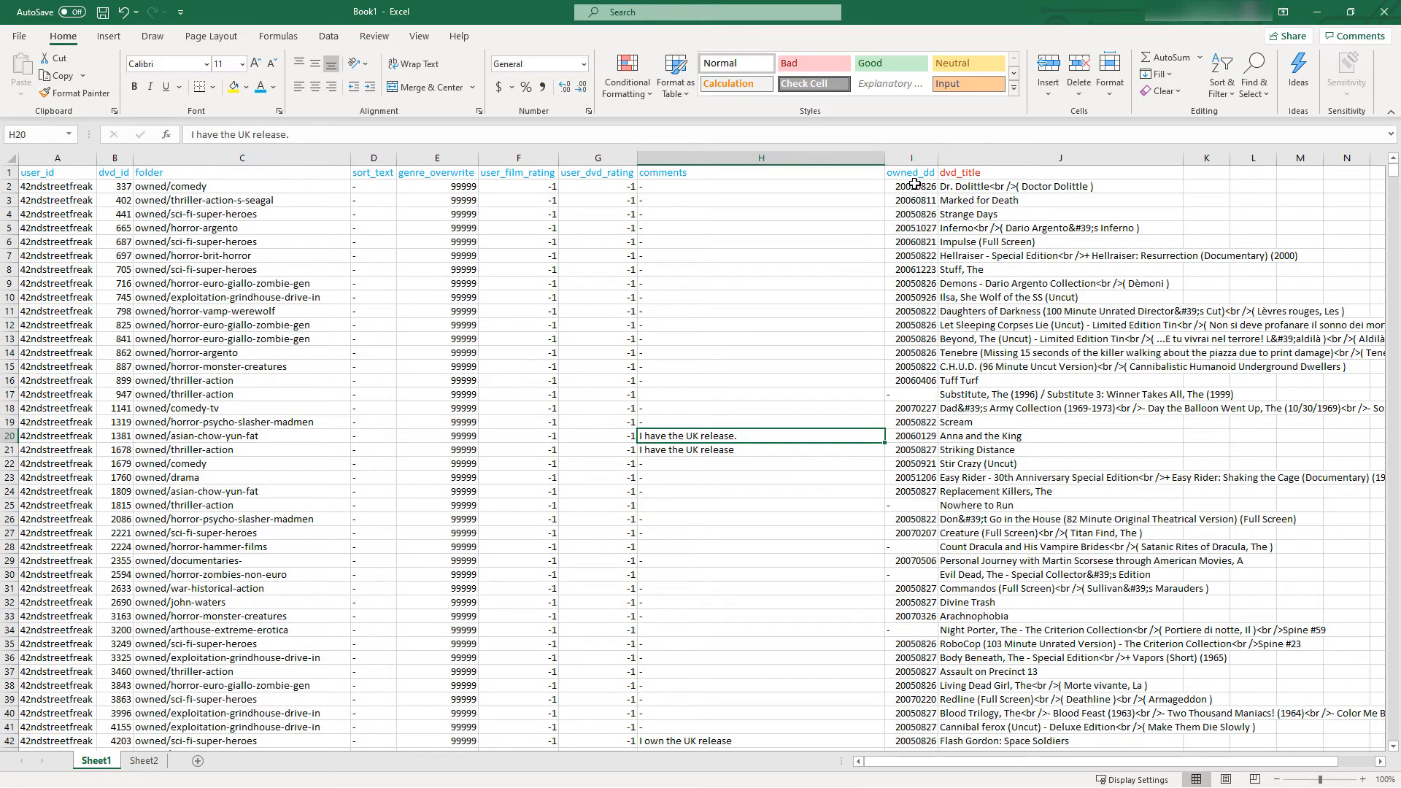
pyautogui.moveTo(911, 173); pyautogui.dragTo(898, 457)
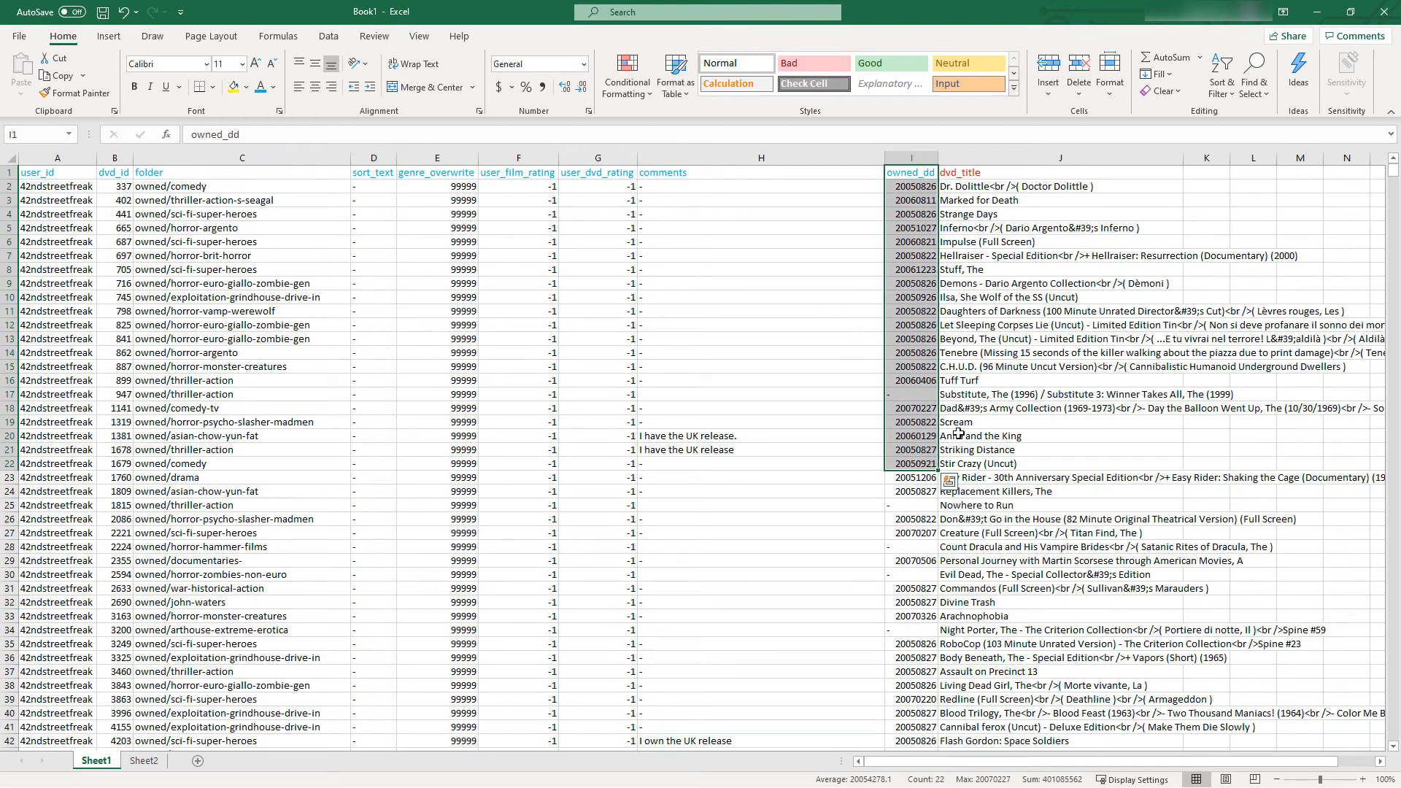
# Replace the lookup formulas in the dvd_title column of Sheet1 with their values using Paste Special Values
pyautogui.moveTo(978, 173); pyautogui.dragTo(1042, 504)
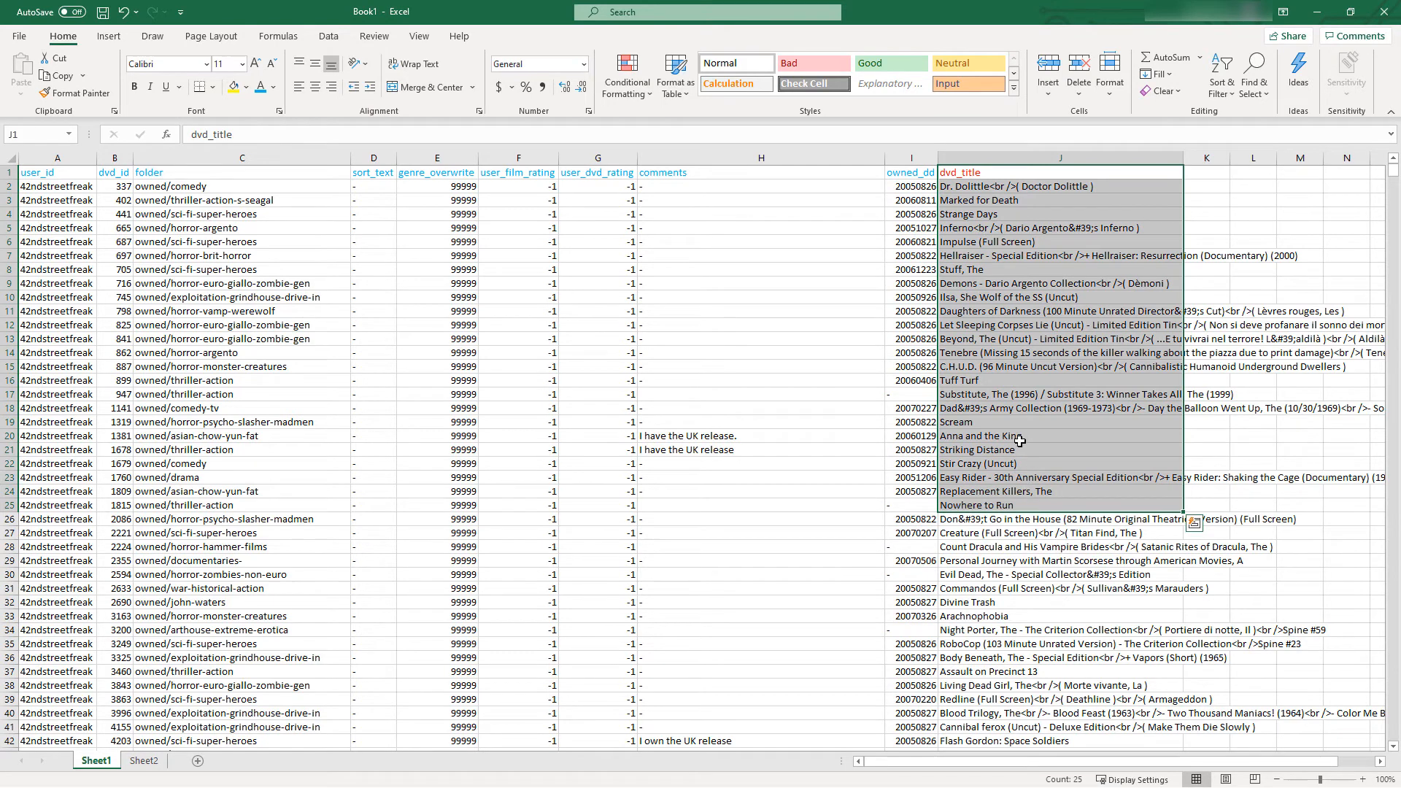
pyautogui.click(1142, 366)
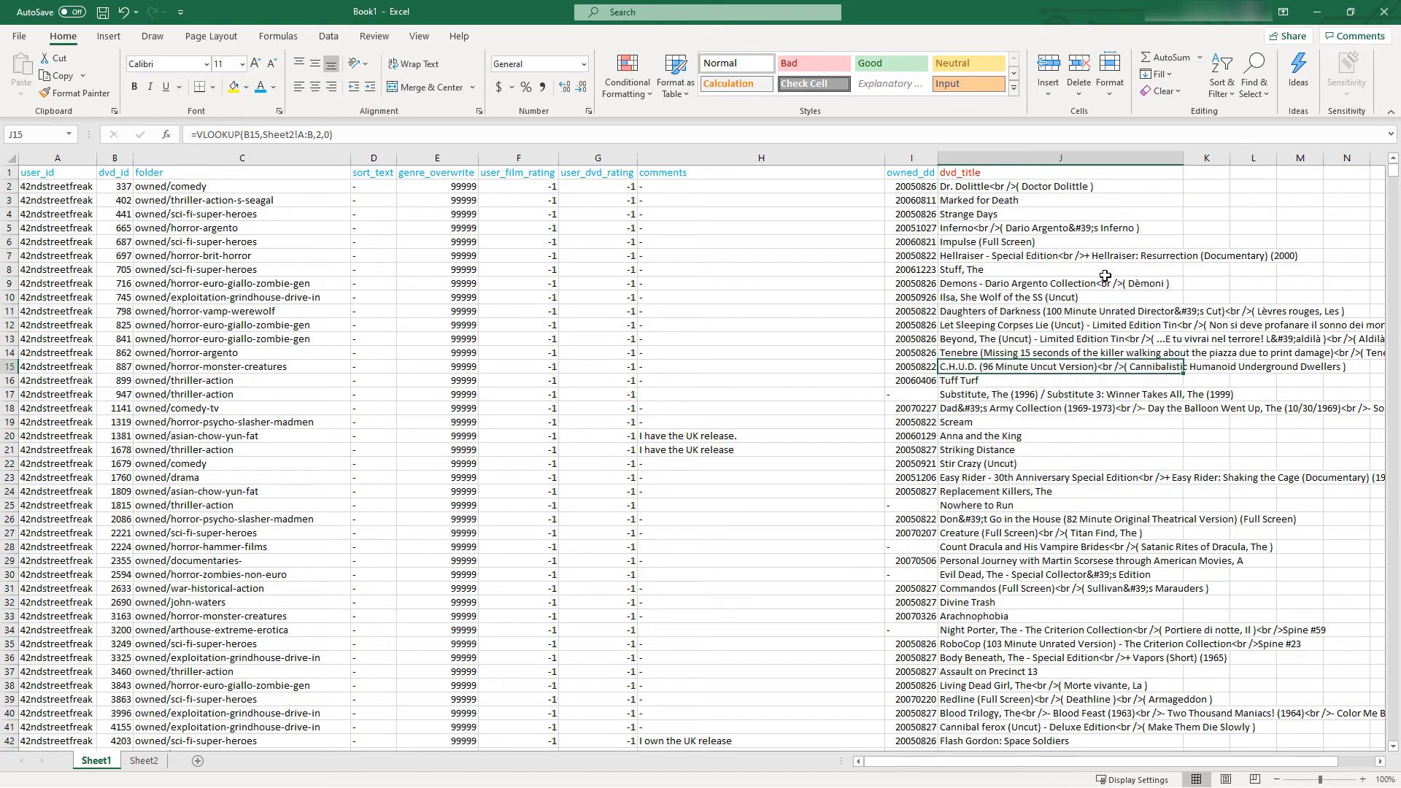
pyautogui.click(1005, 156)
pyautogui.rightClick(1004, 156)
pyautogui.click(1044, 191)
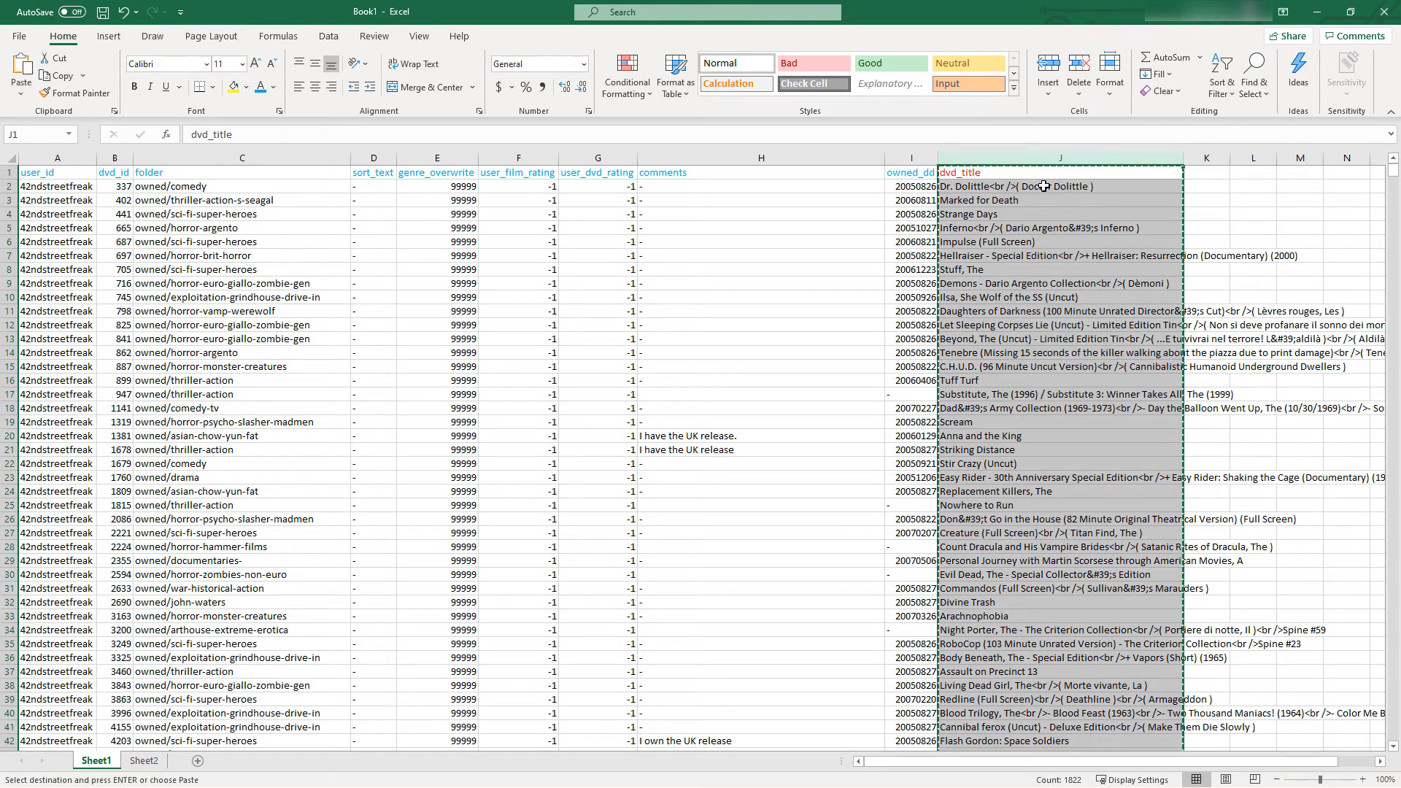
pyautogui.rightClick(1032, 155)
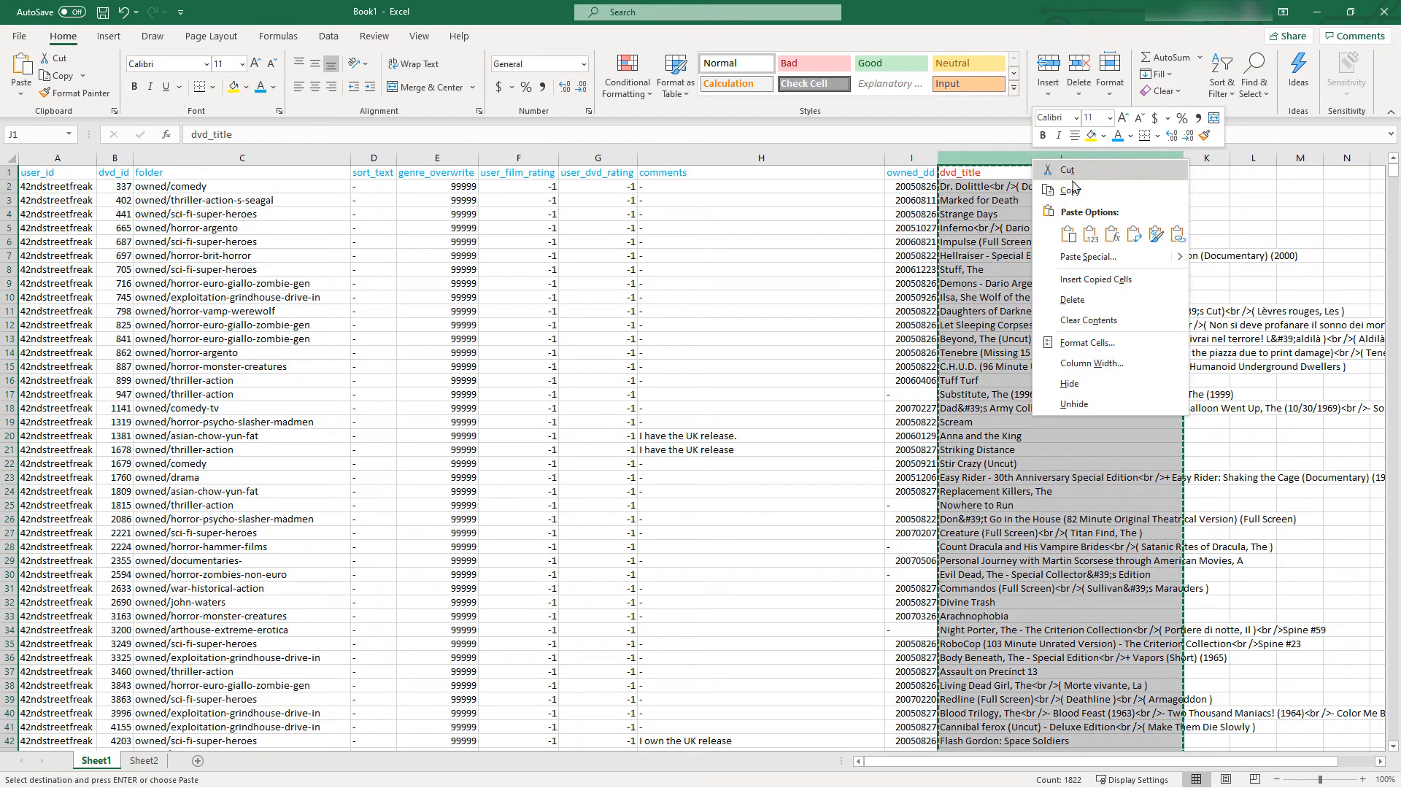
pyautogui.click(1071, 261)
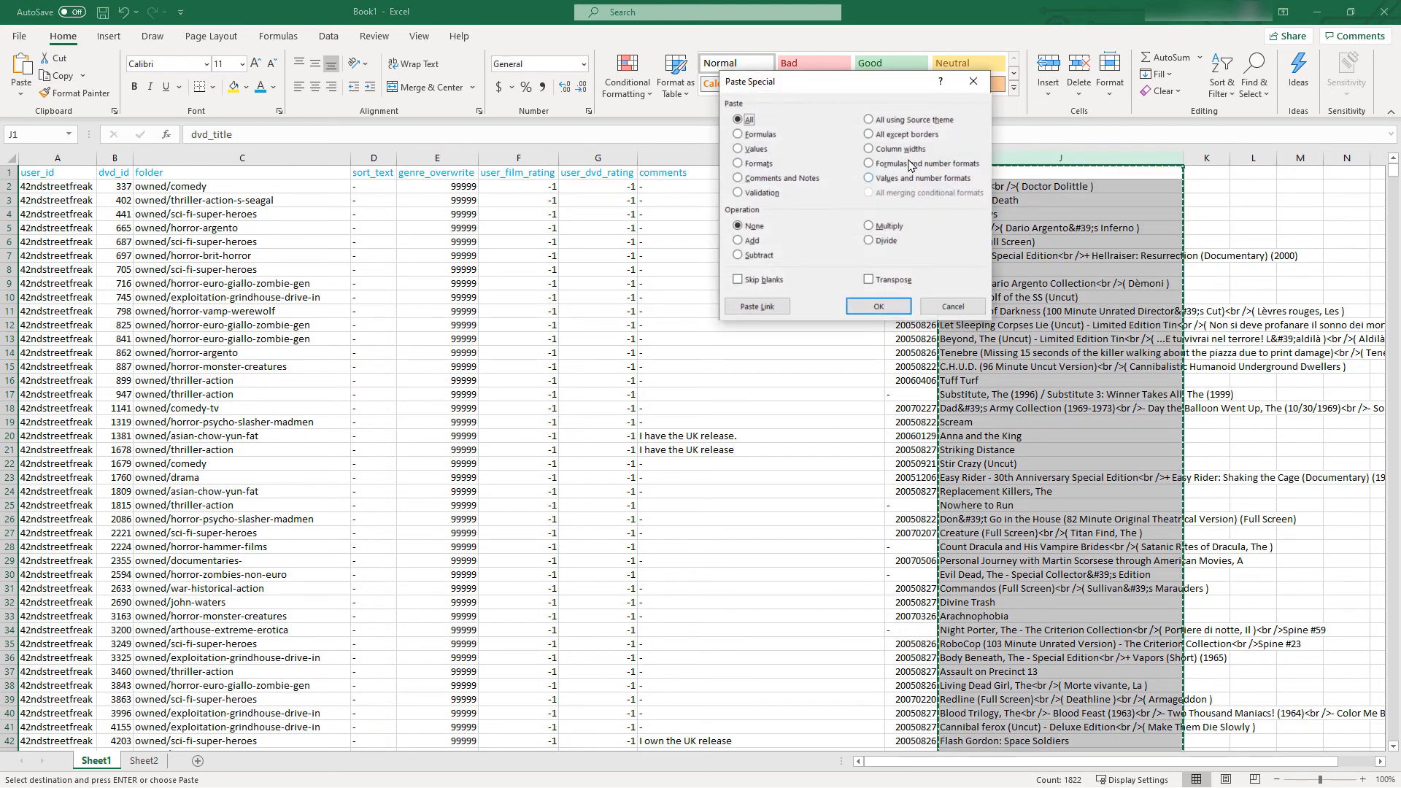
pyautogui.click(755, 149)
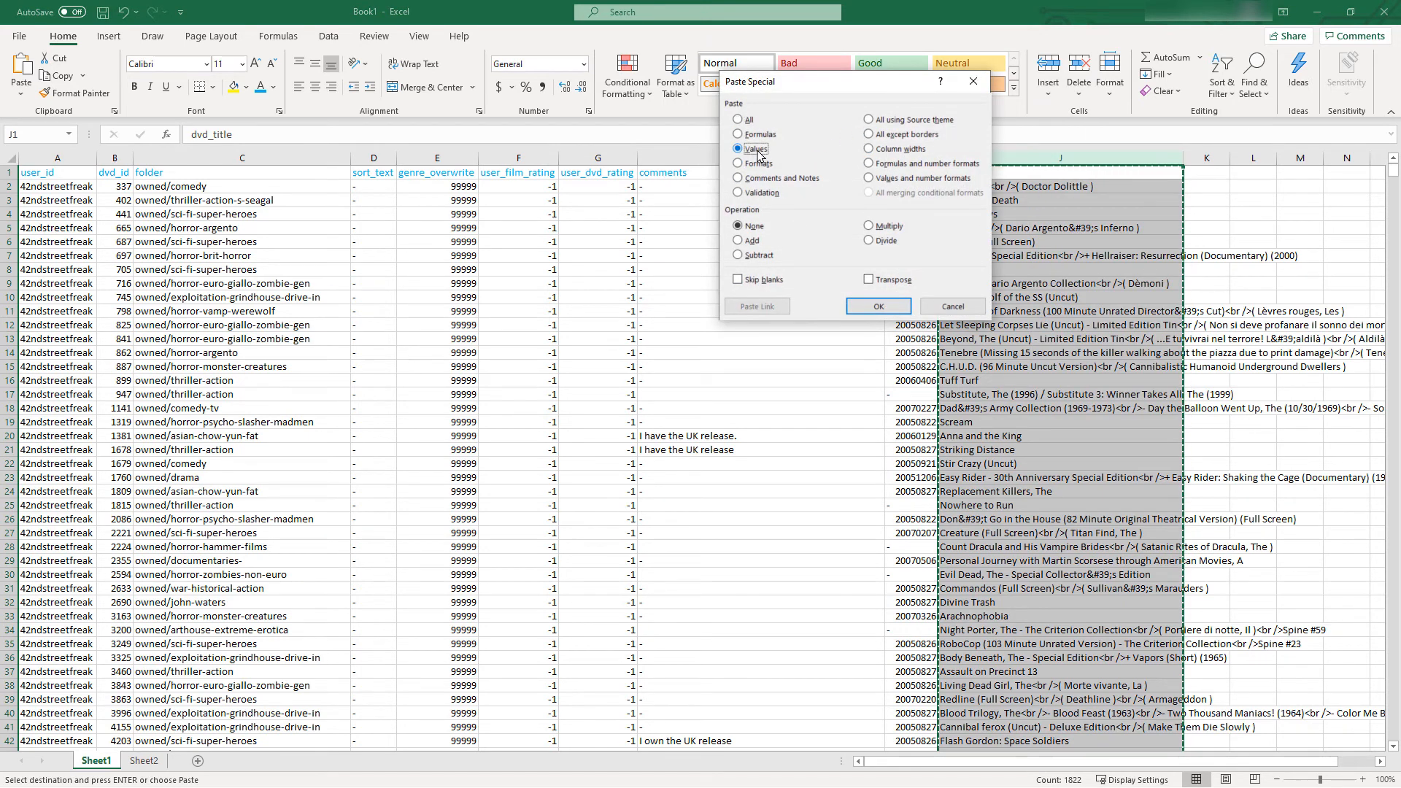
pyautogui.click(879, 306)
pyautogui.click(1018, 341)
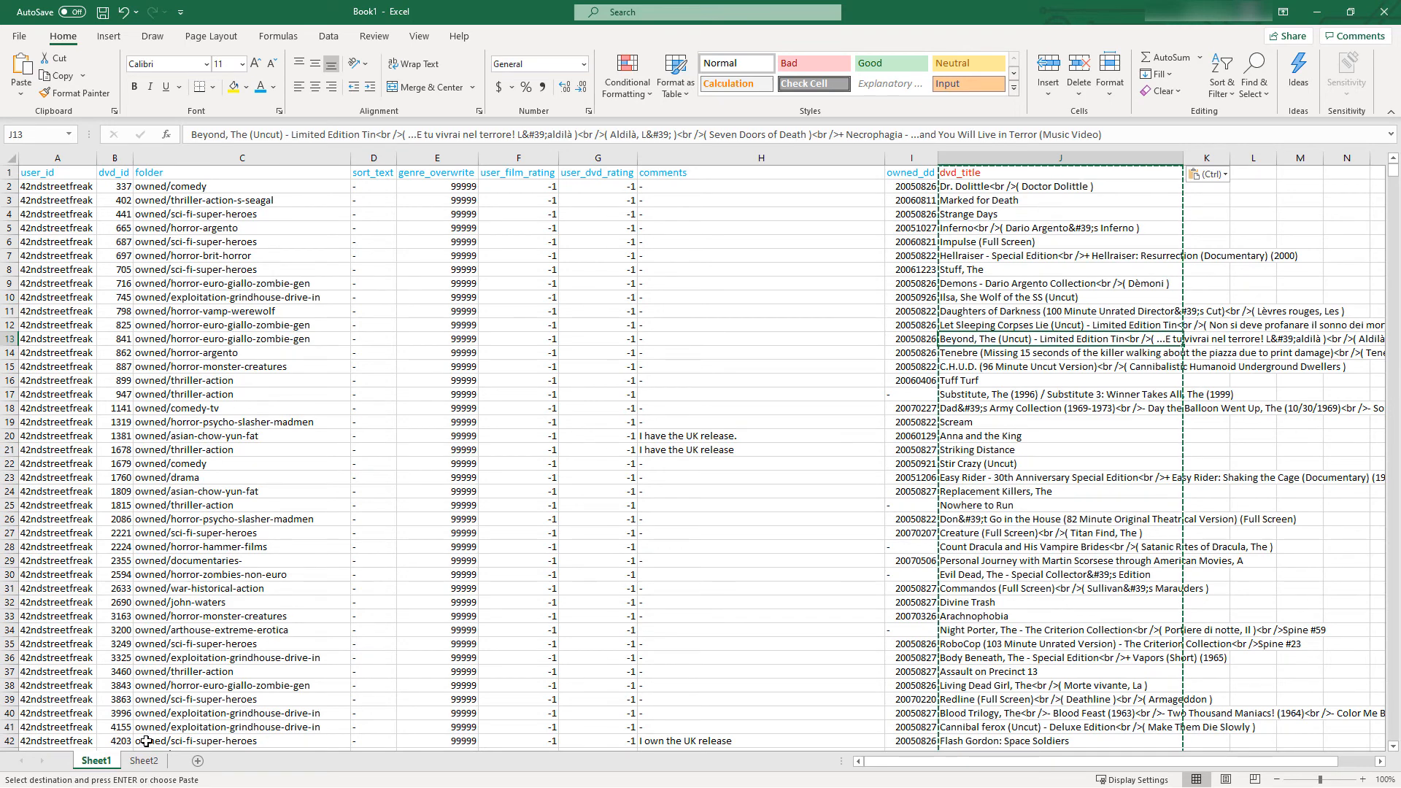
# Delete Sheet2 from the workbook and check the dvd_title entries on Sheet1
pyautogui.click(162, 763)
pyautogui.rightClick(162, 762)
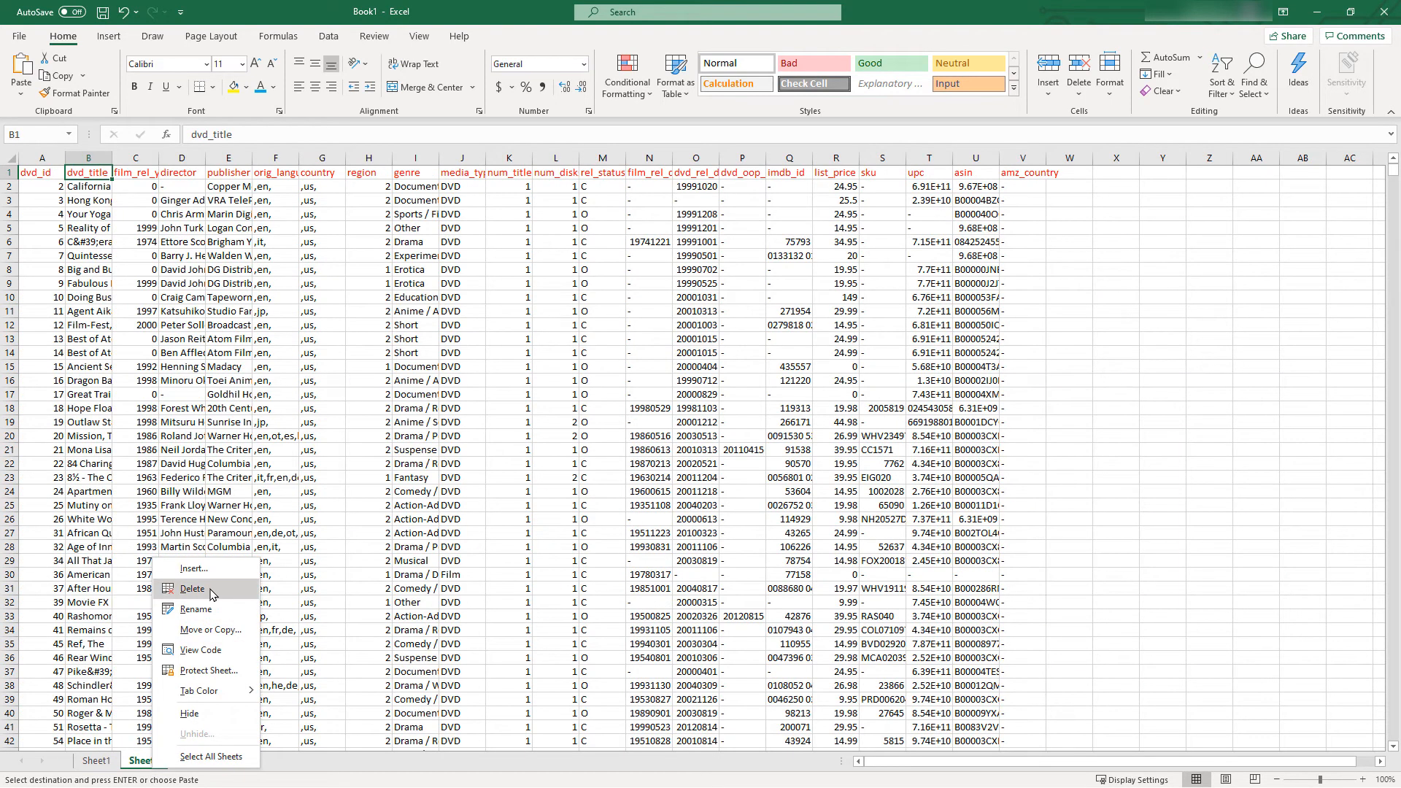
pyautogui.click(208, 590)
pyautogui.click(677, 441)
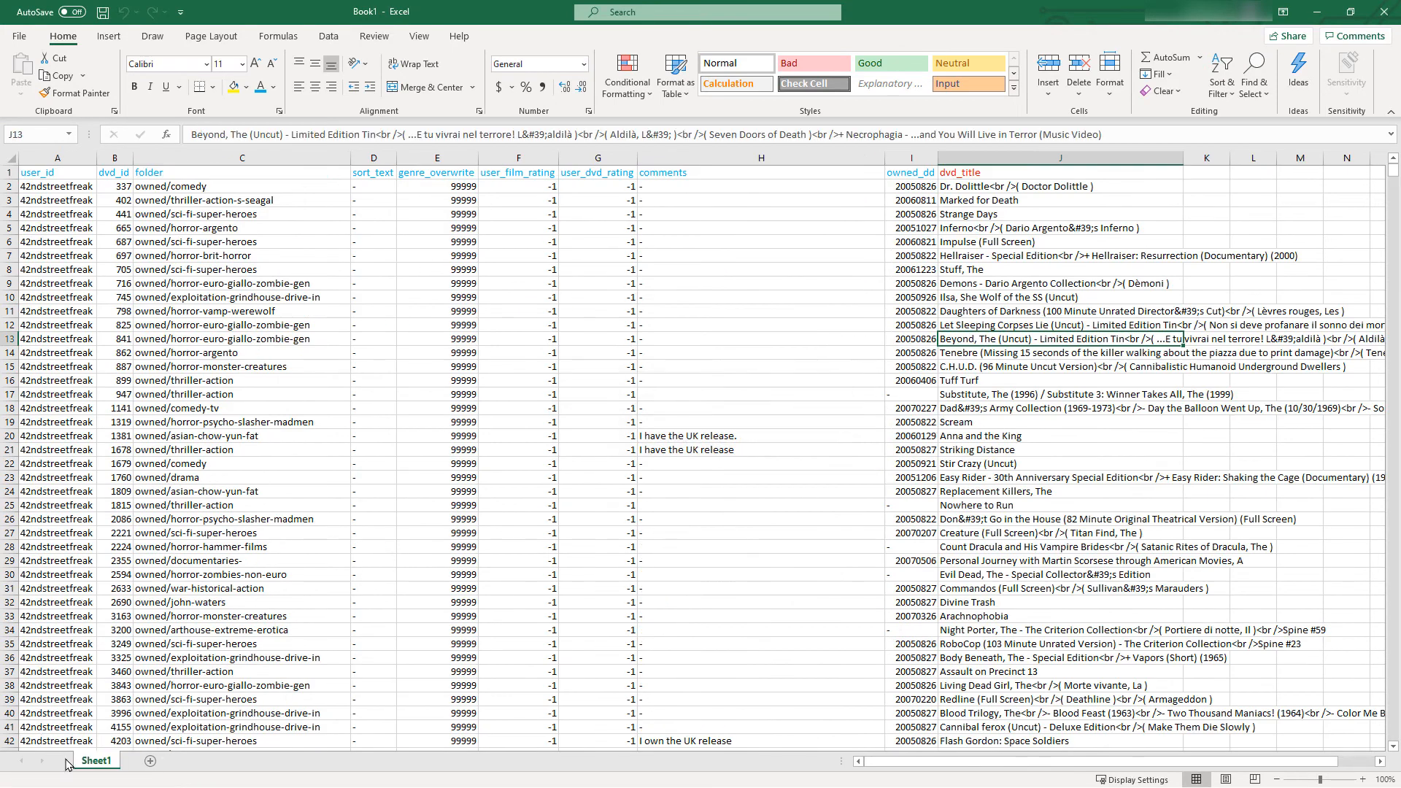
pyautogui.click(985, 242)
pyautogui.moveTo(1017, 201); pyautogui.dragTo(1023, 458)
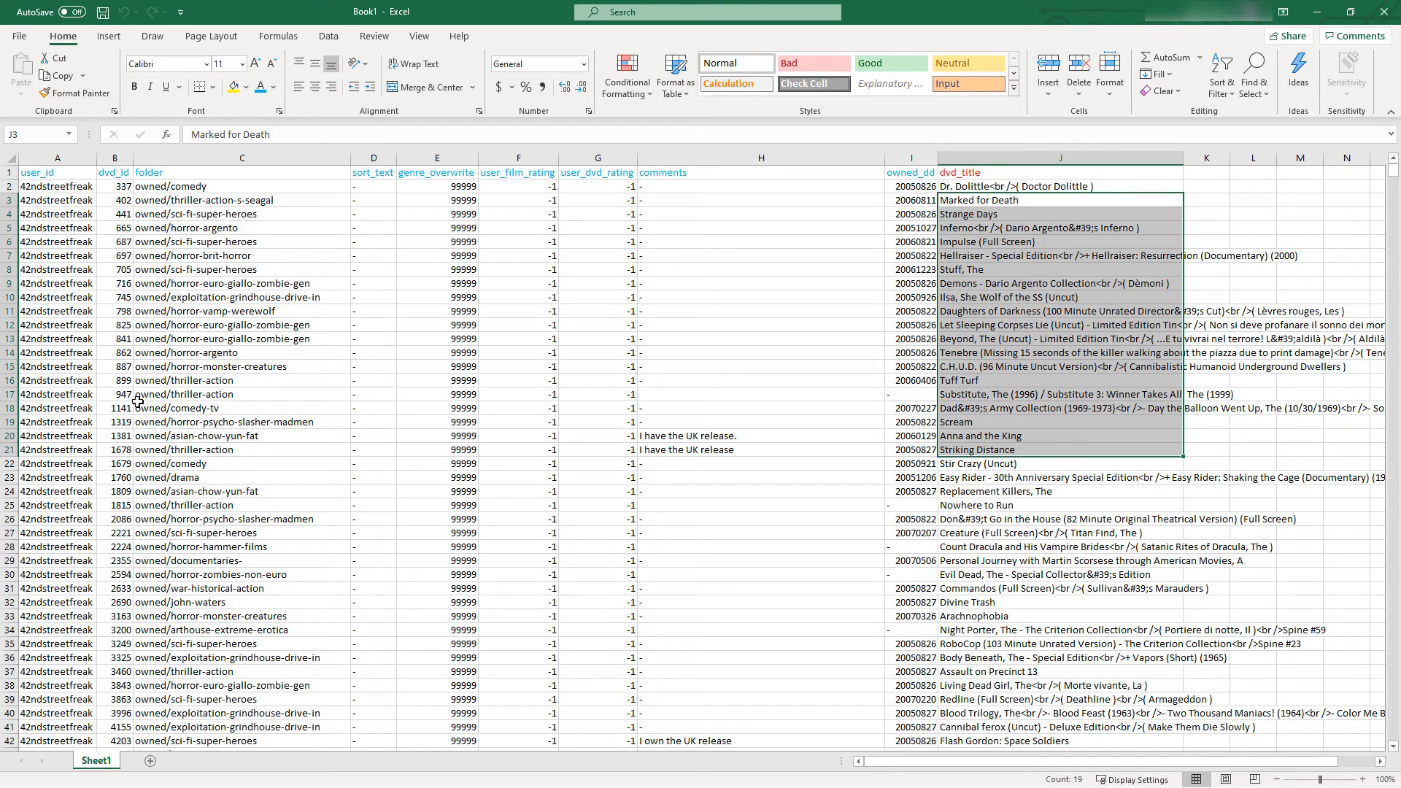
# Delete the user_id column from Sheet1
pyautogui.rightClick(58, 158)
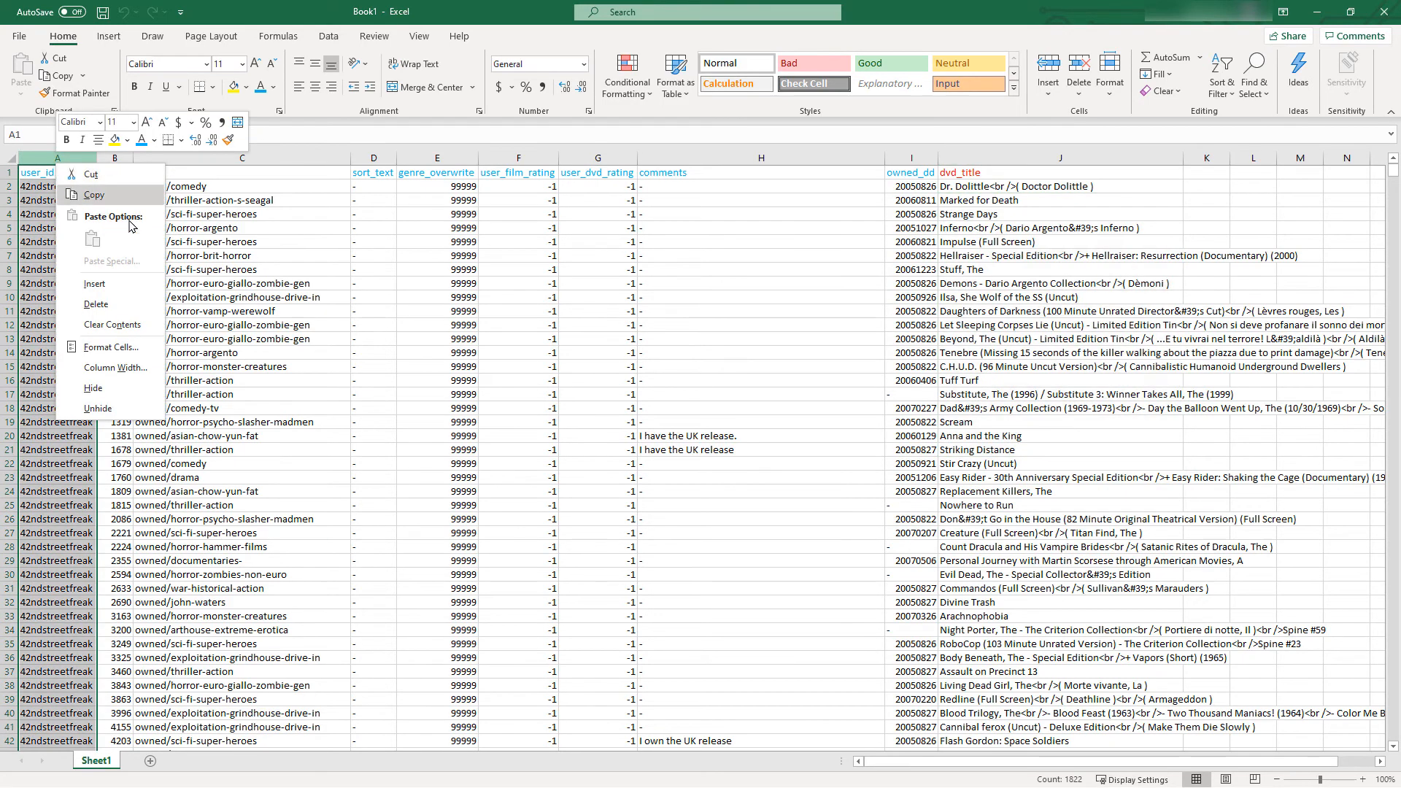
pyautogui.click(107, 307)
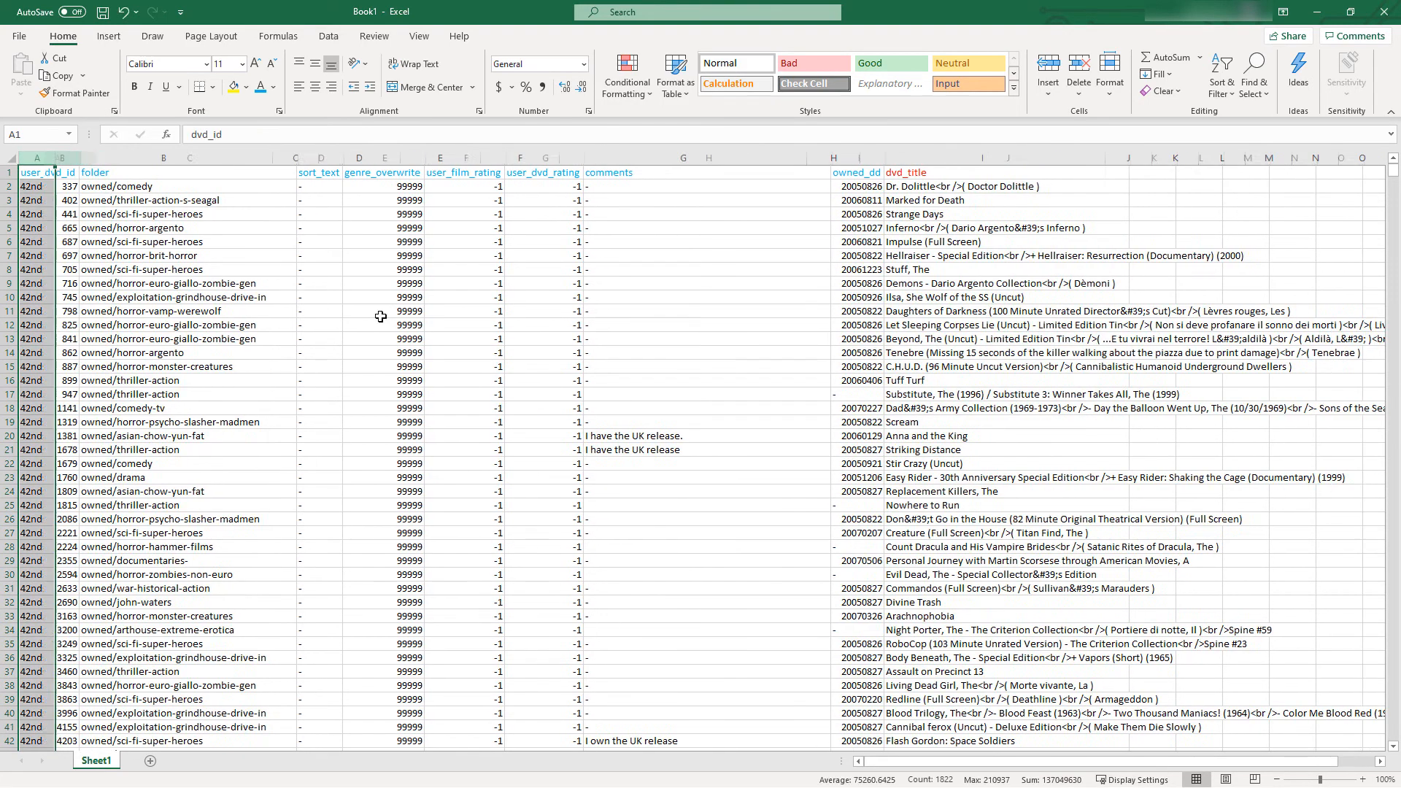
pyautogui.click(531, 352)
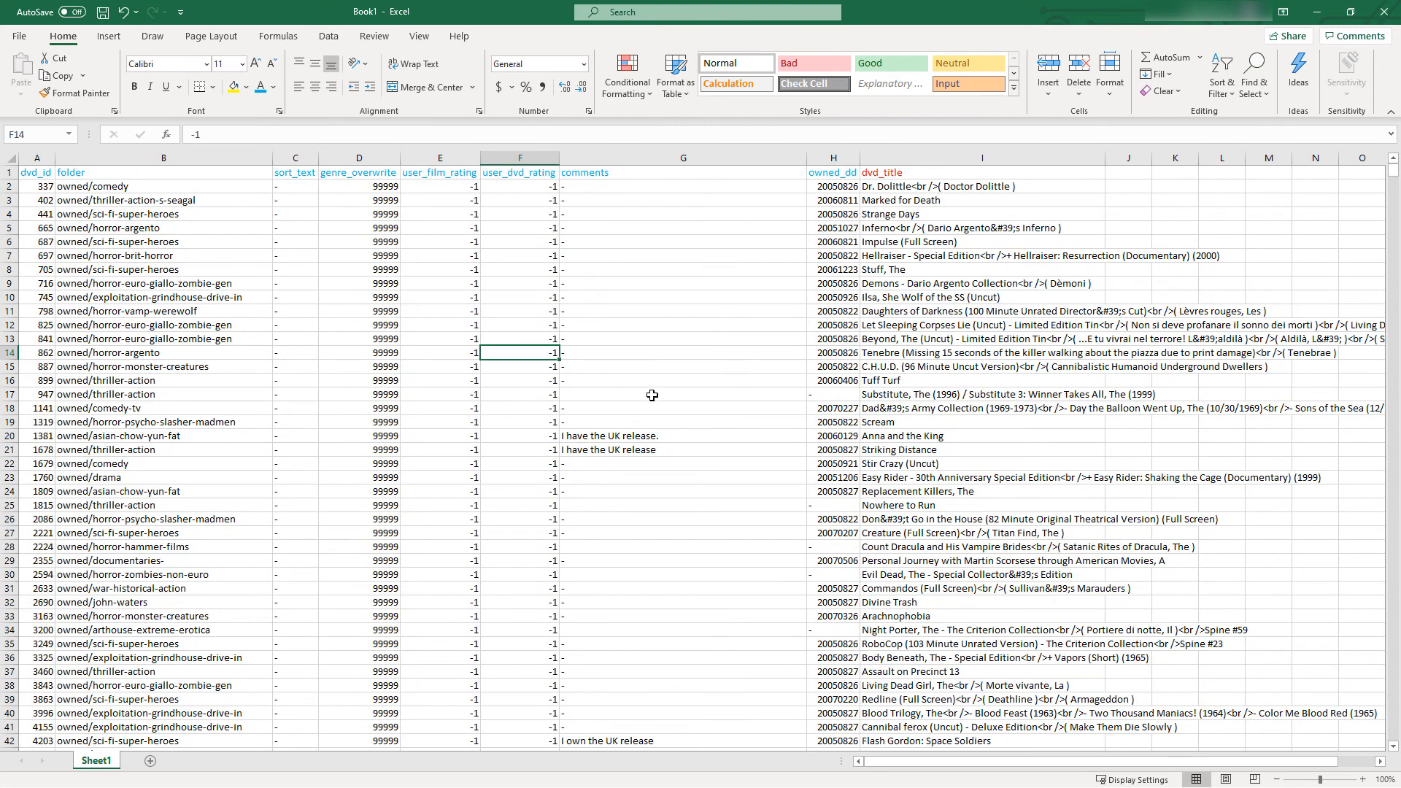
# Move the dvd_title column so that it sits between the folder and sort_text columns
pyautogui.click(905, 157)
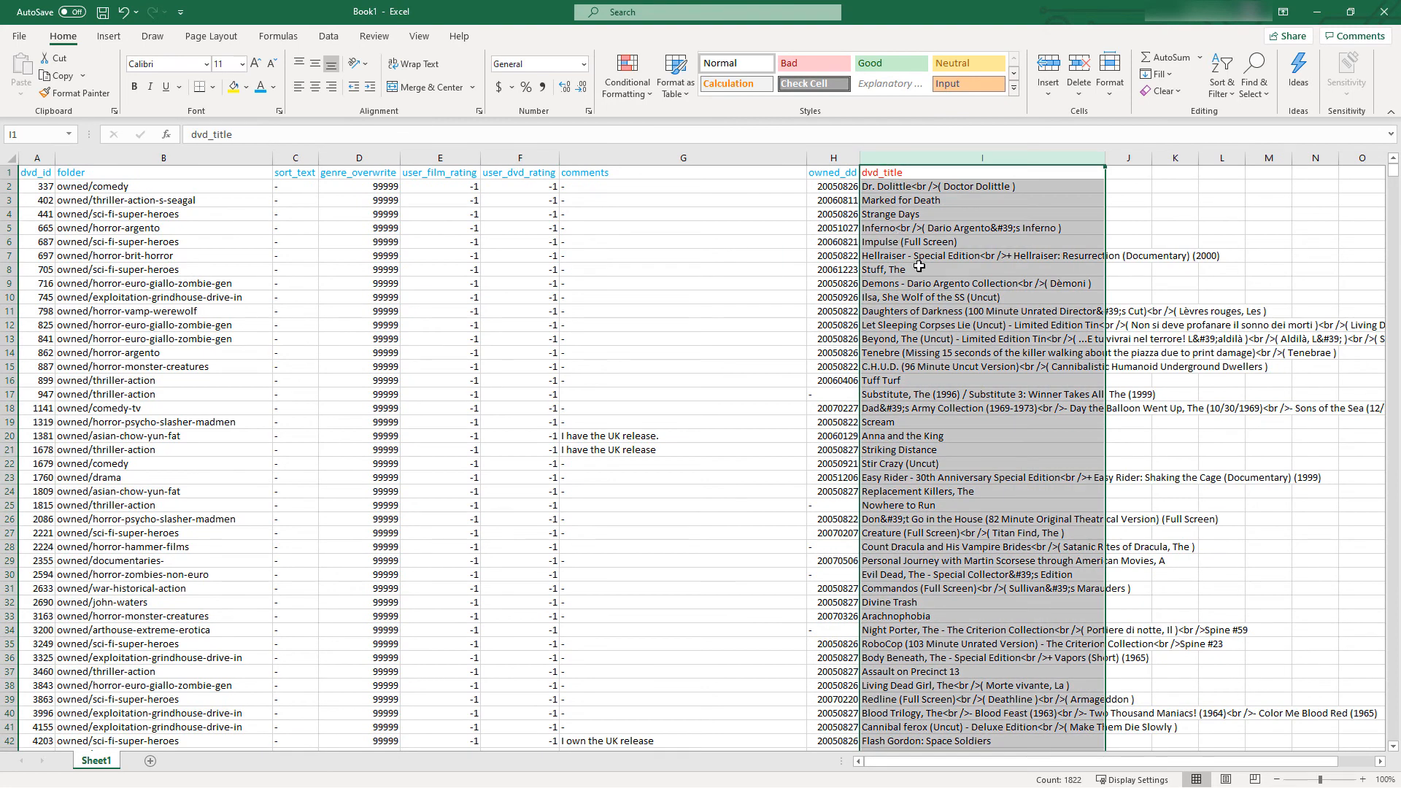
pyautogui.moveTo(860, 195); pyautogui.dragTo(201, 184)
pyautogui.click(676, 340)
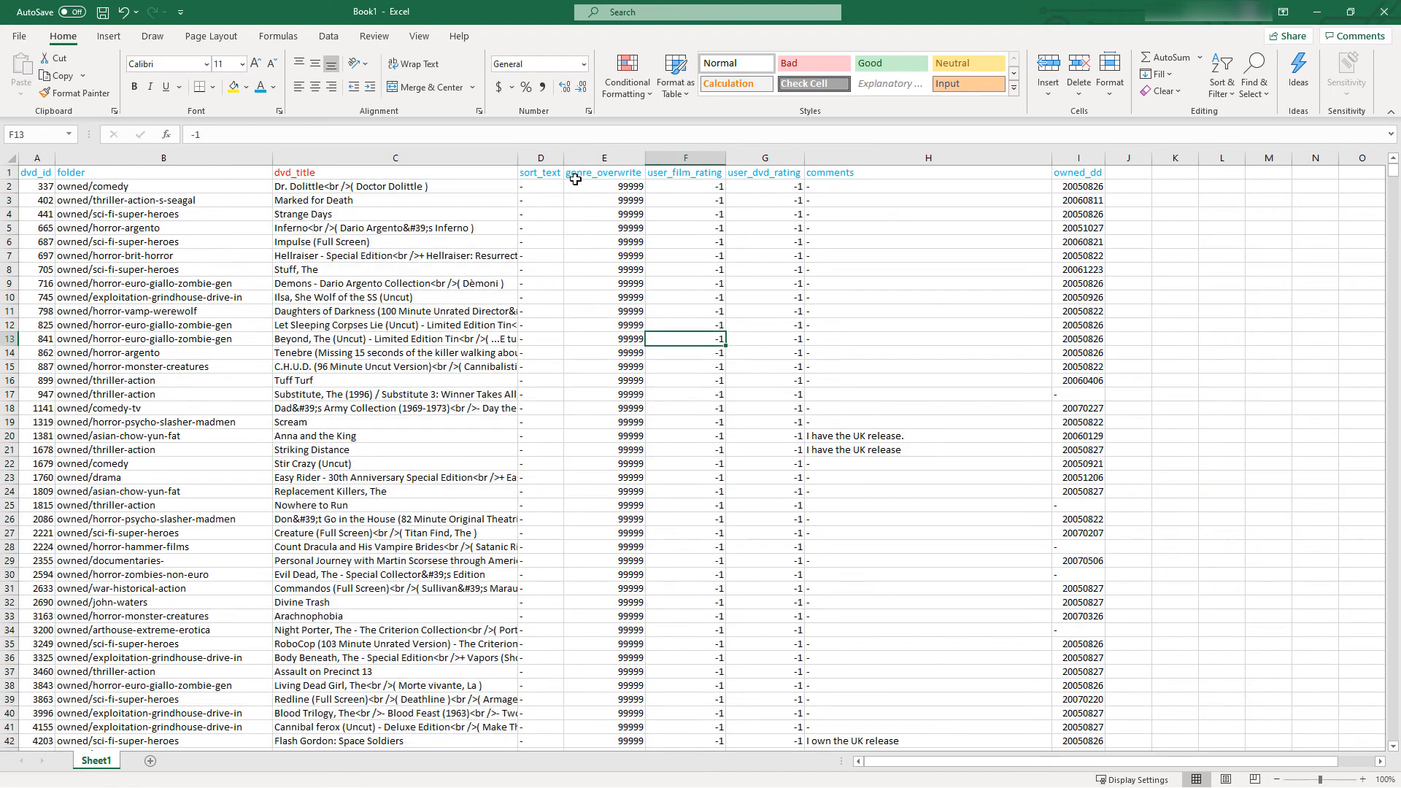
# Delete the sort_text, genre_overwrite, user_film_rating and user_dvd_rating columns
pyautogui.click(10, 157)
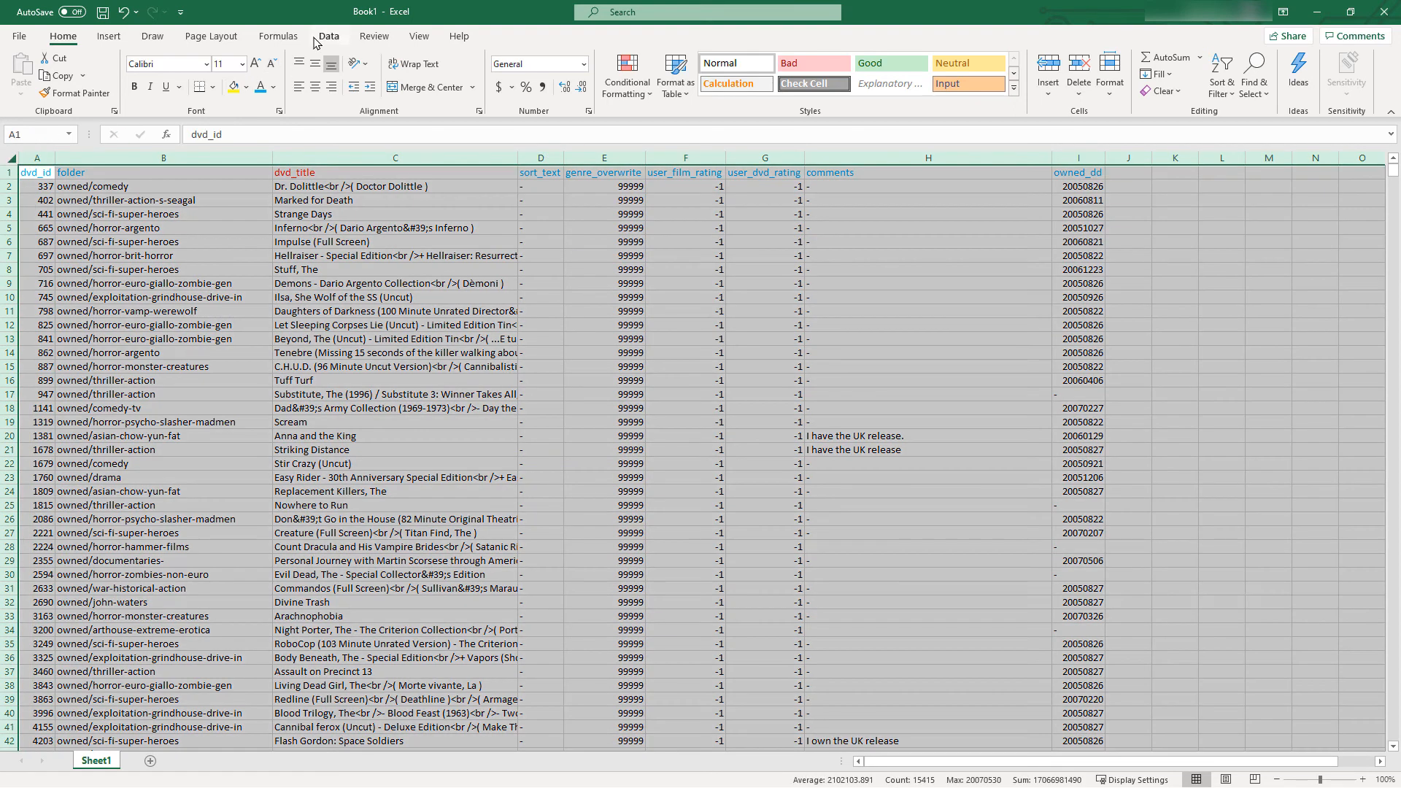
pyautogui.click(584, 342)
pyautogui.moveTo(541, 158); pyautogui.dragTo(747, 185)
pyautogui.rightClick(688, 261)
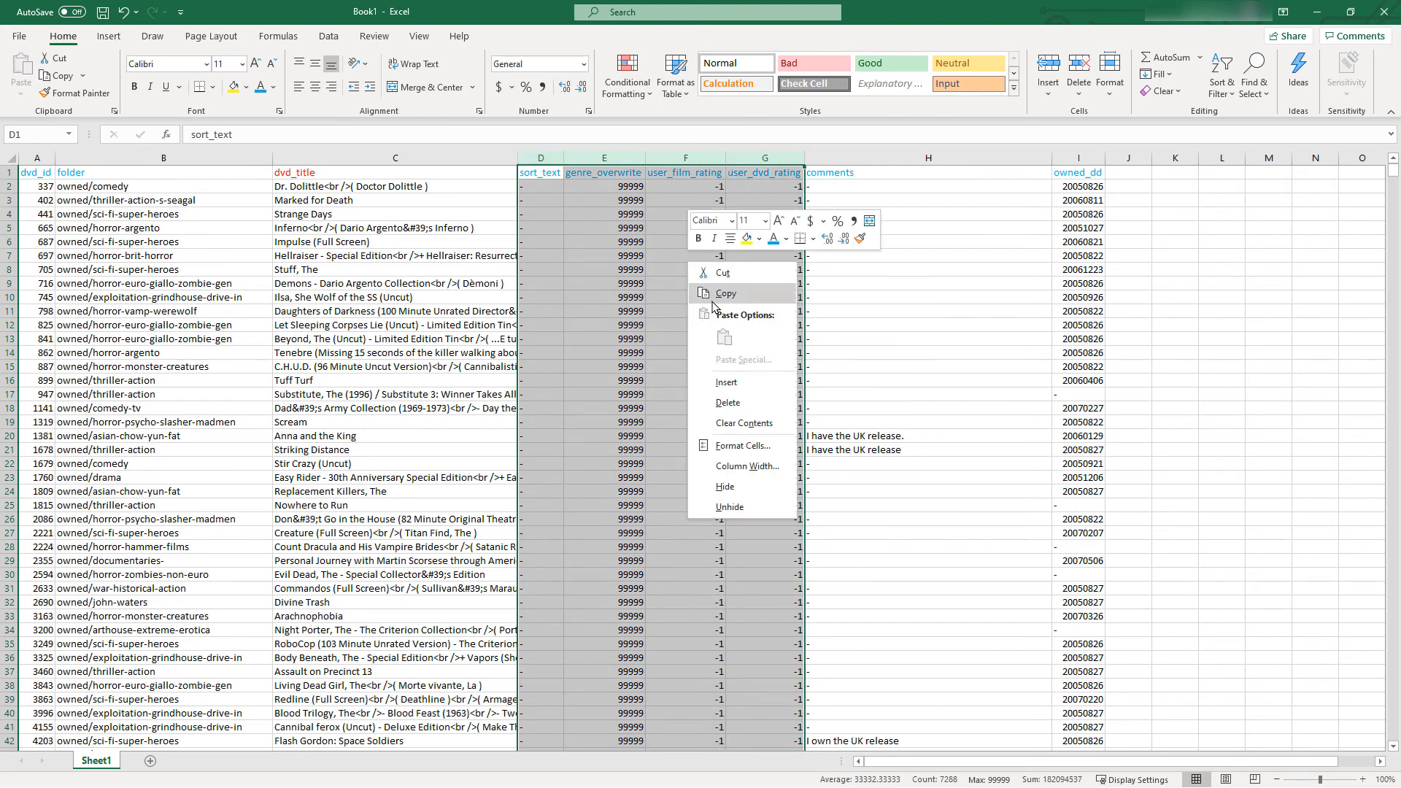
pyautogui.click(732, 403)
pyautogui.click(792, 519)
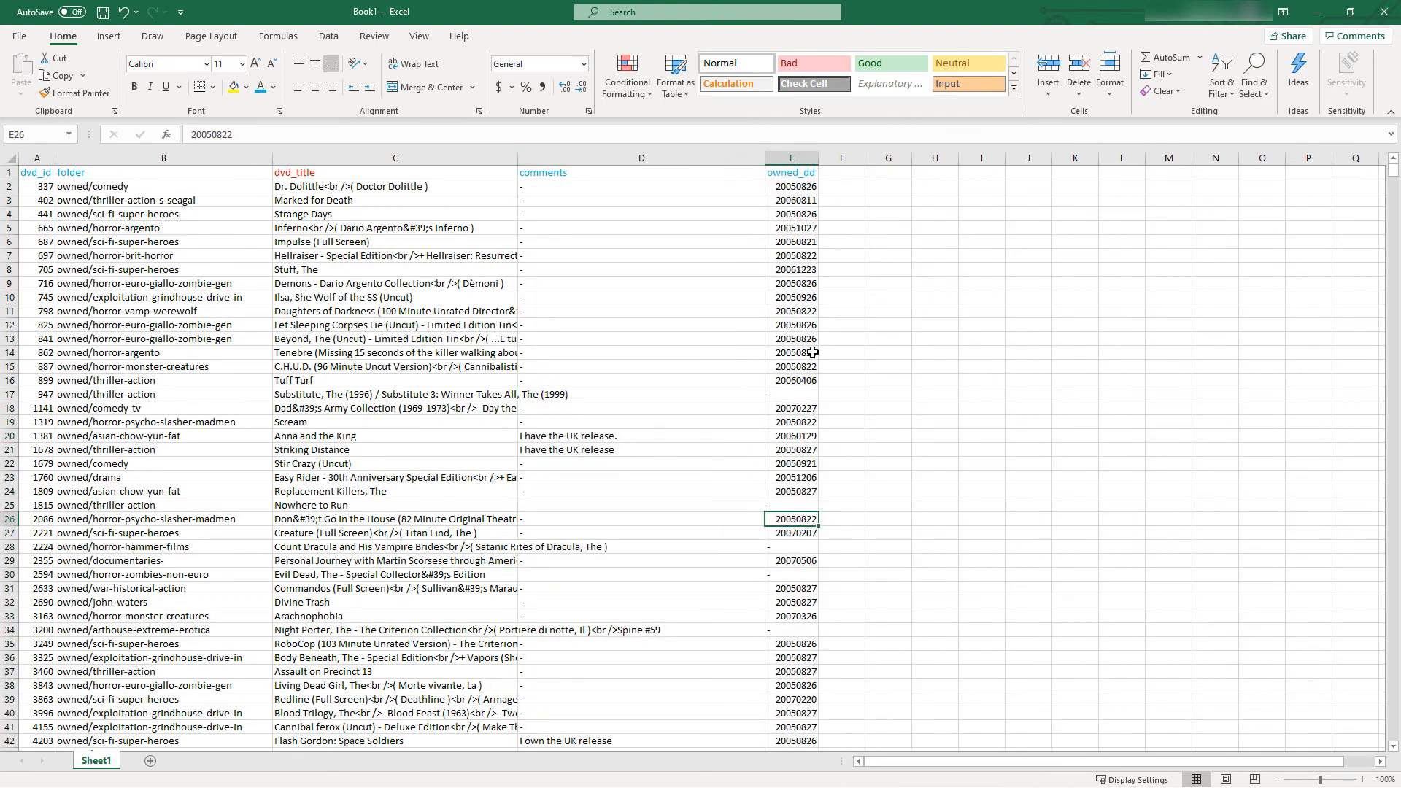
# Sort the whole sheet by folder from A to Z, treating the first row as headers
pyautogui.click(10, 158)
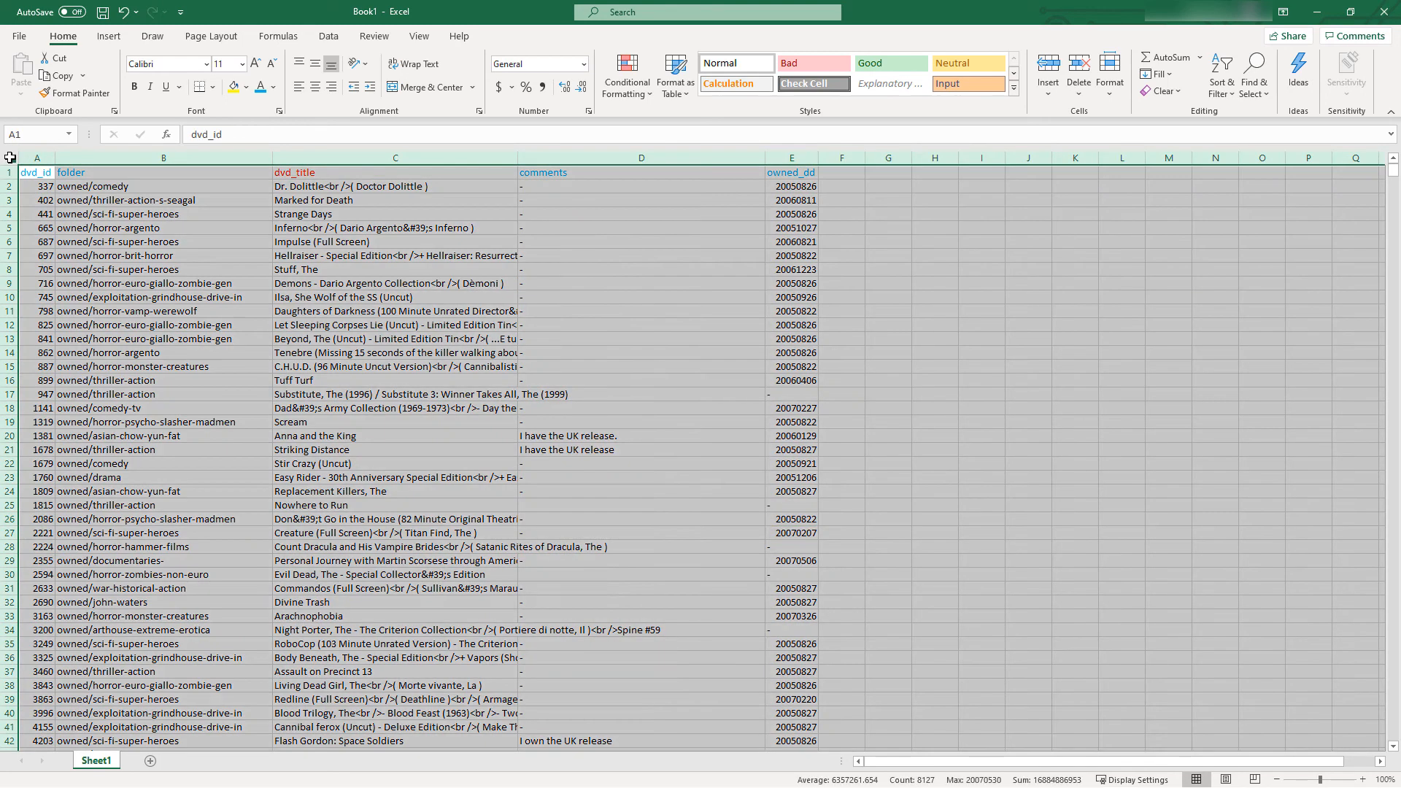
pyautogui.click(330, 36)
pyautogui.click(586, 72)
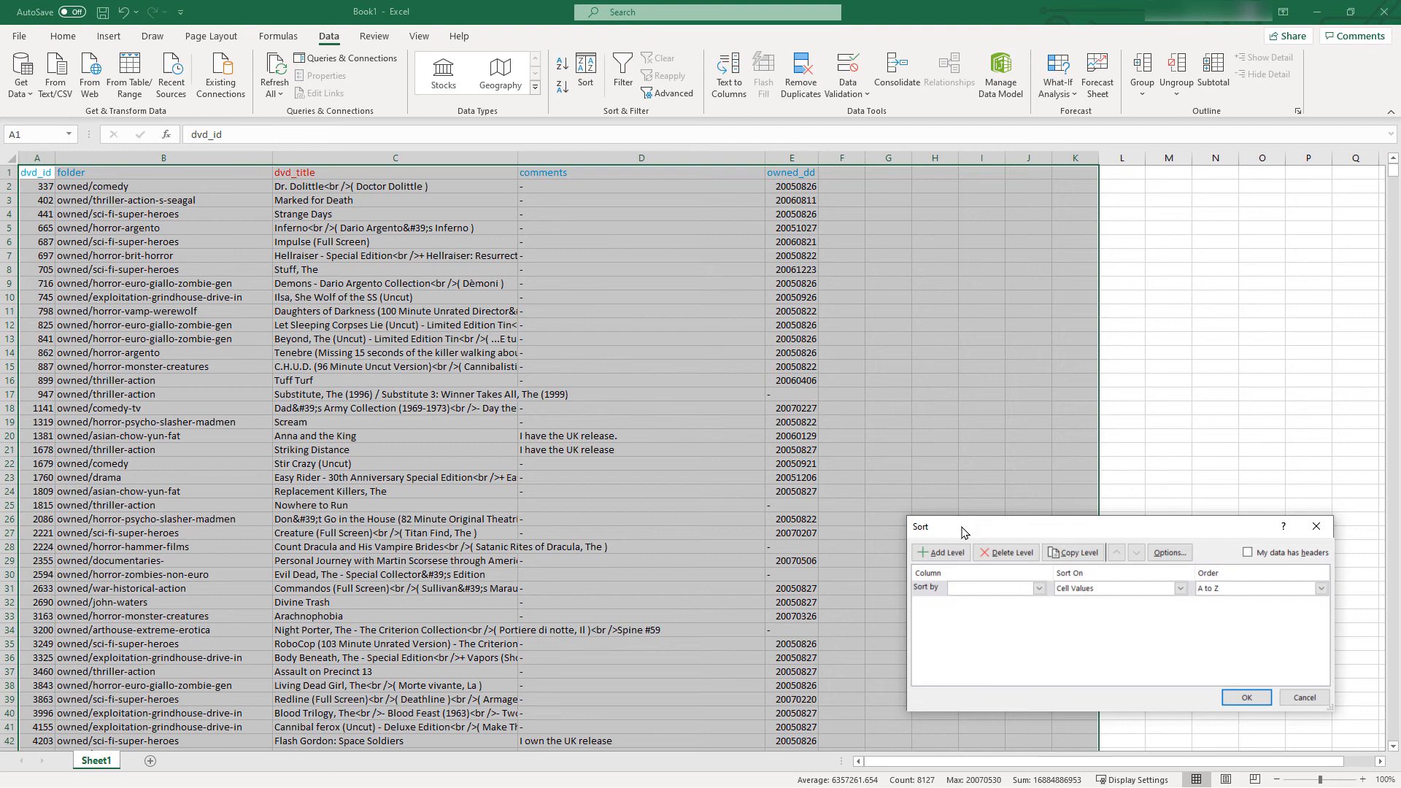
pyautogui.click(1039, 589)
pyautogui.click(1302, 554)
pyautogui.click(1295, 554)
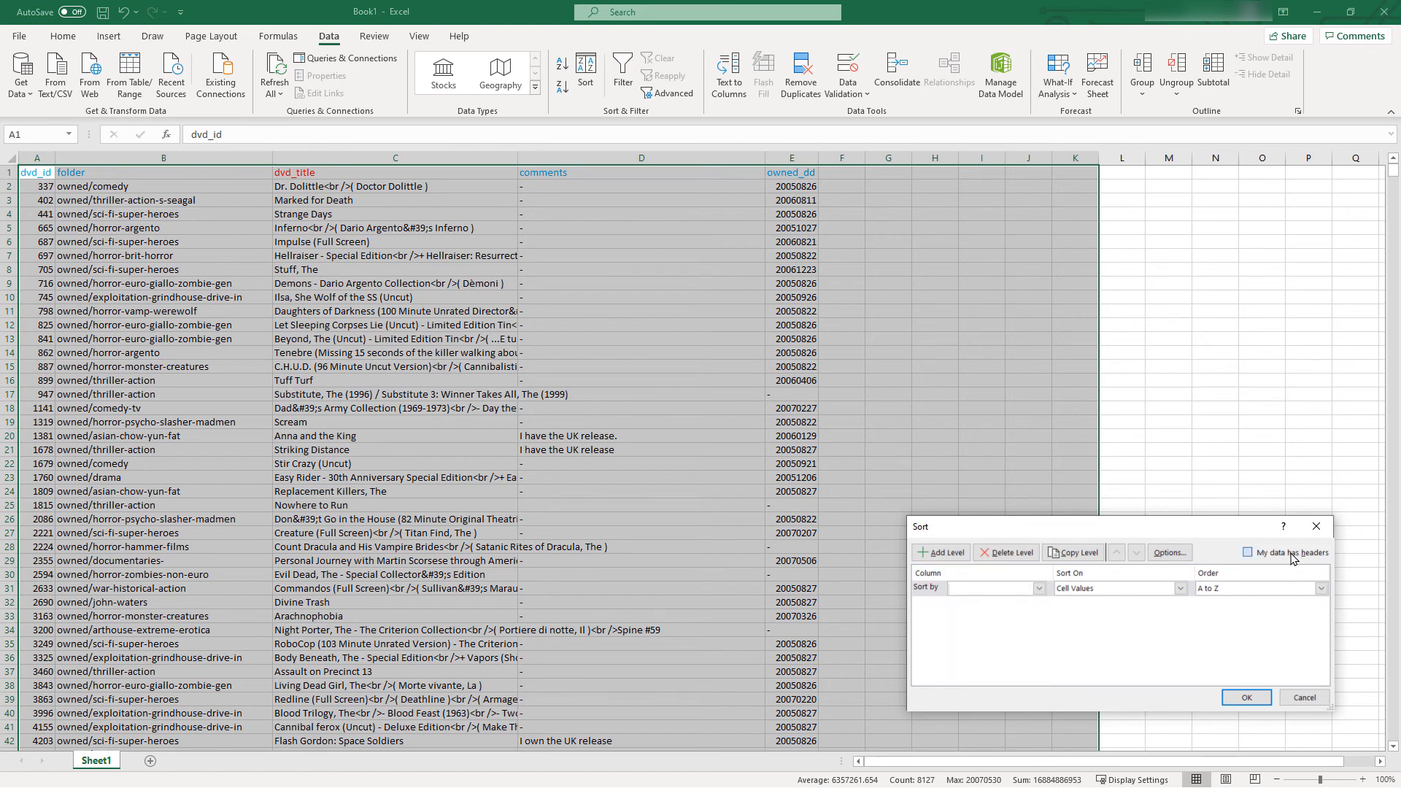
pyautogui.click(1039, 589)
pyautogui.click(959, 611)
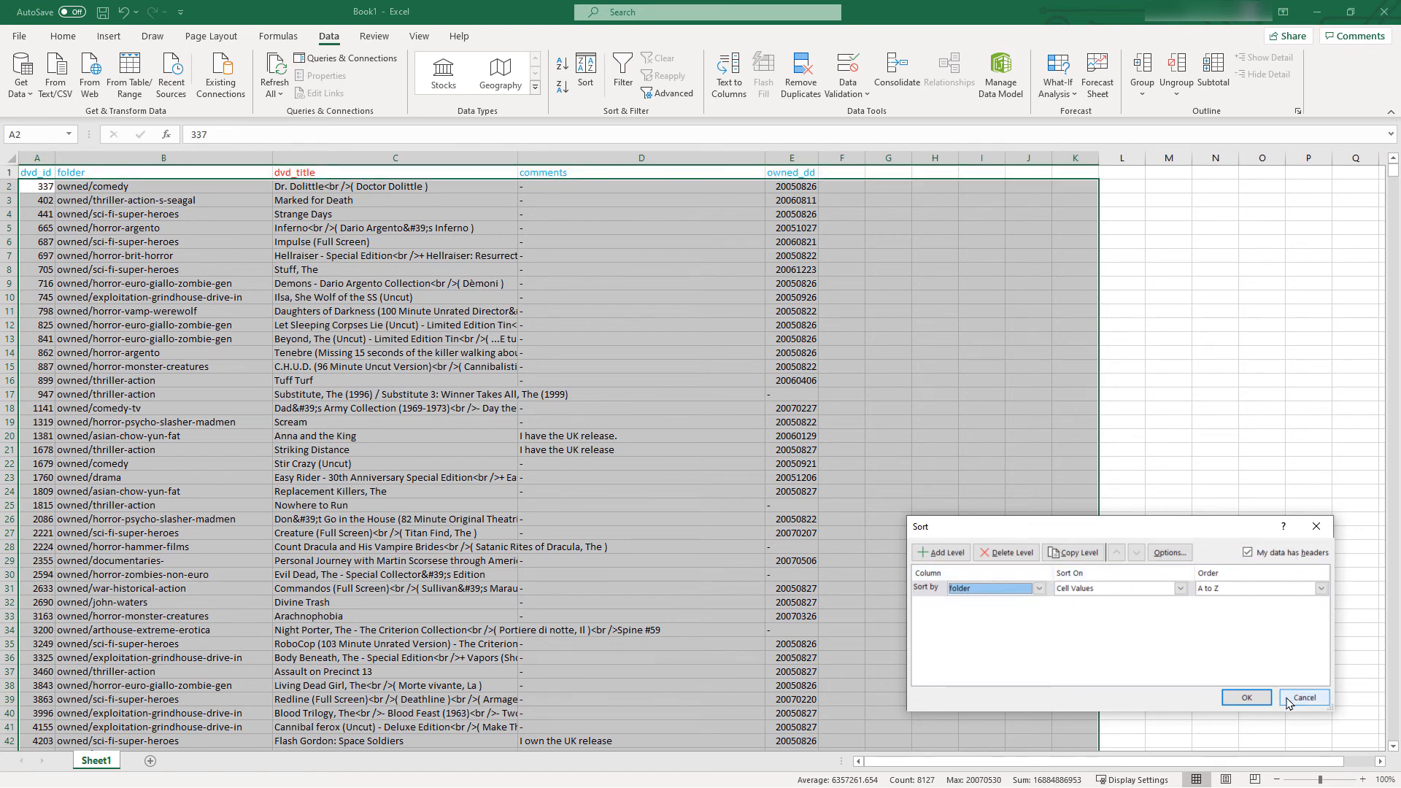
pyautogui.click(1247, 698)
pyautogui.click(416, 399)
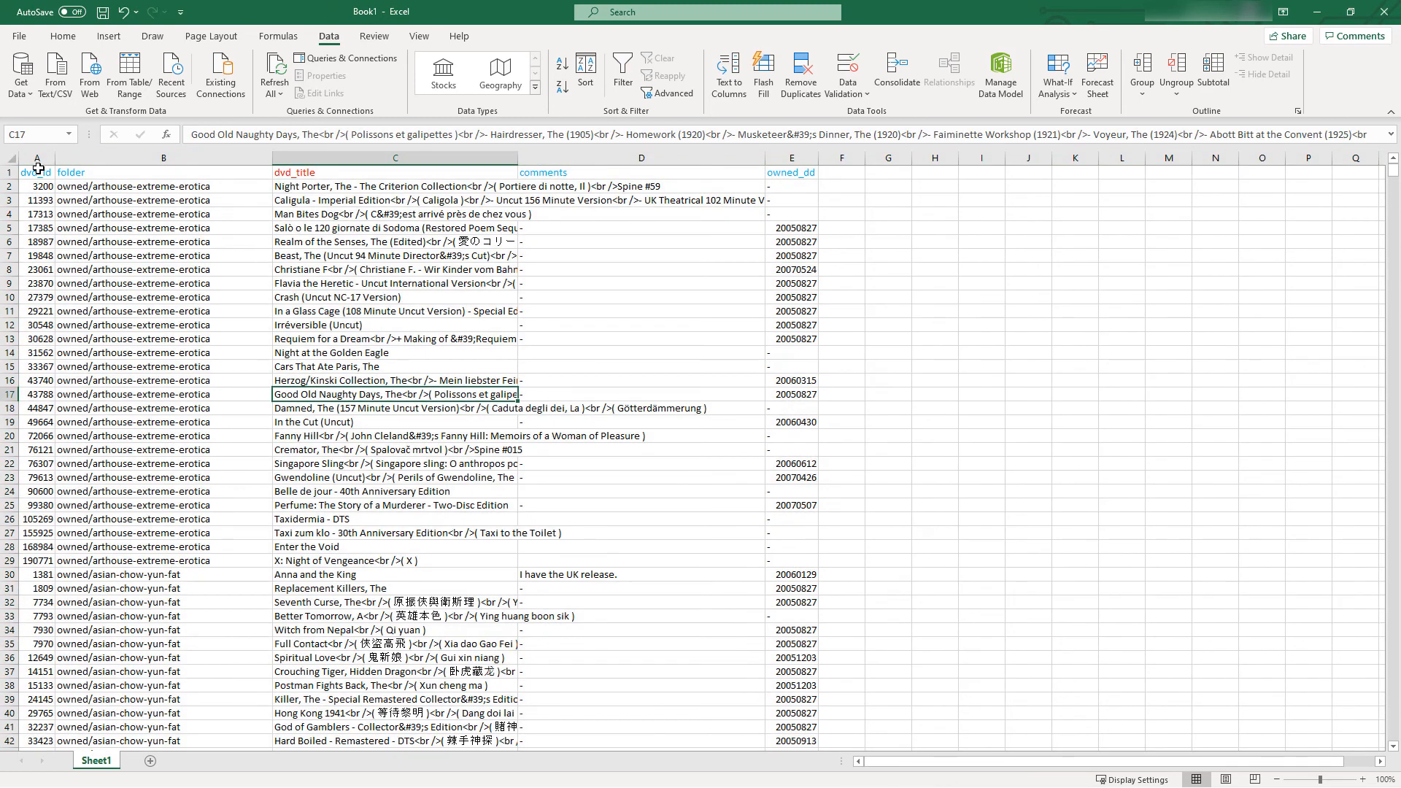
# Format the header cells A1:E1 with a blue fill and bold white text
pyautogui.moveTo(38, 172); pyautogui.dragTo(792, 172)
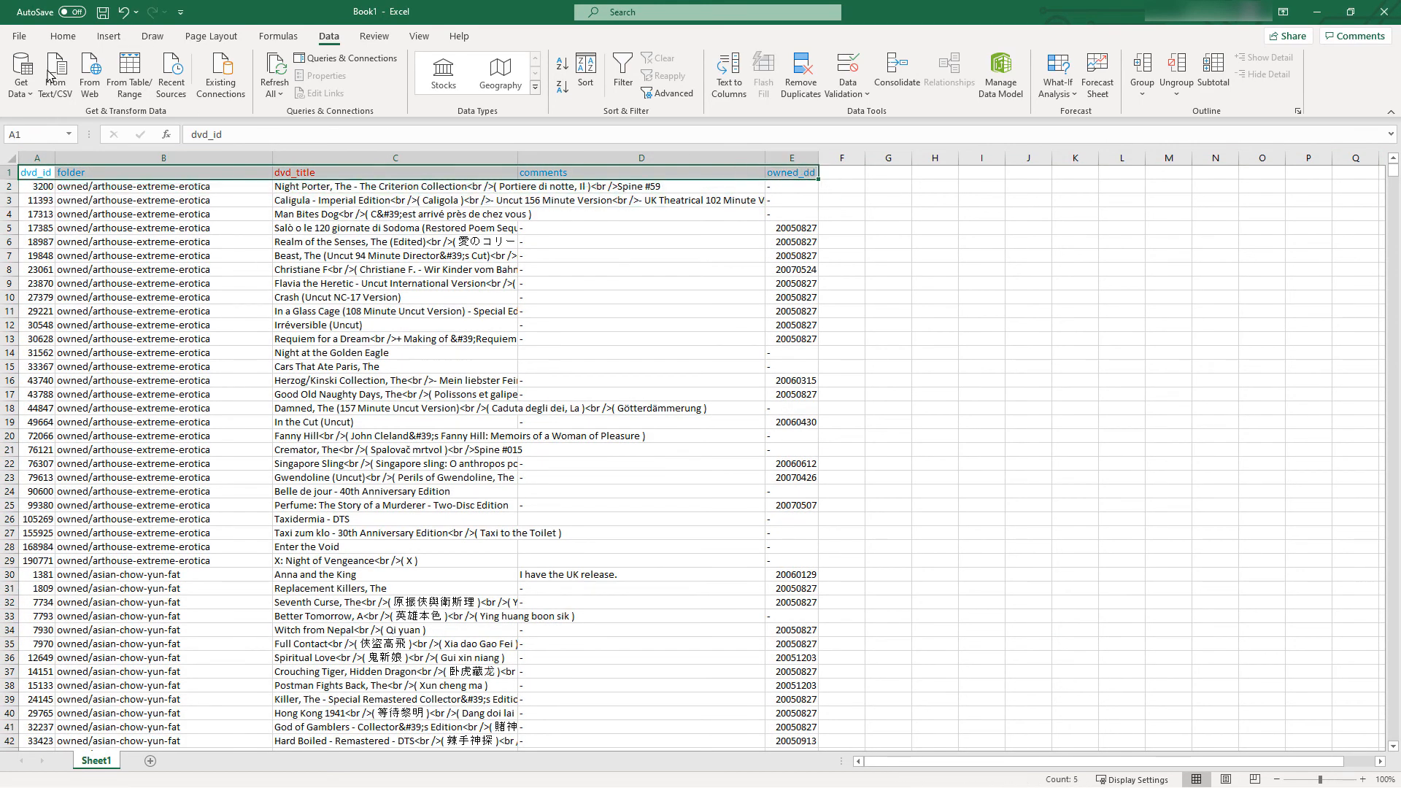
pyautogui.click(63, 36)
pyautogui.click(275, 87)
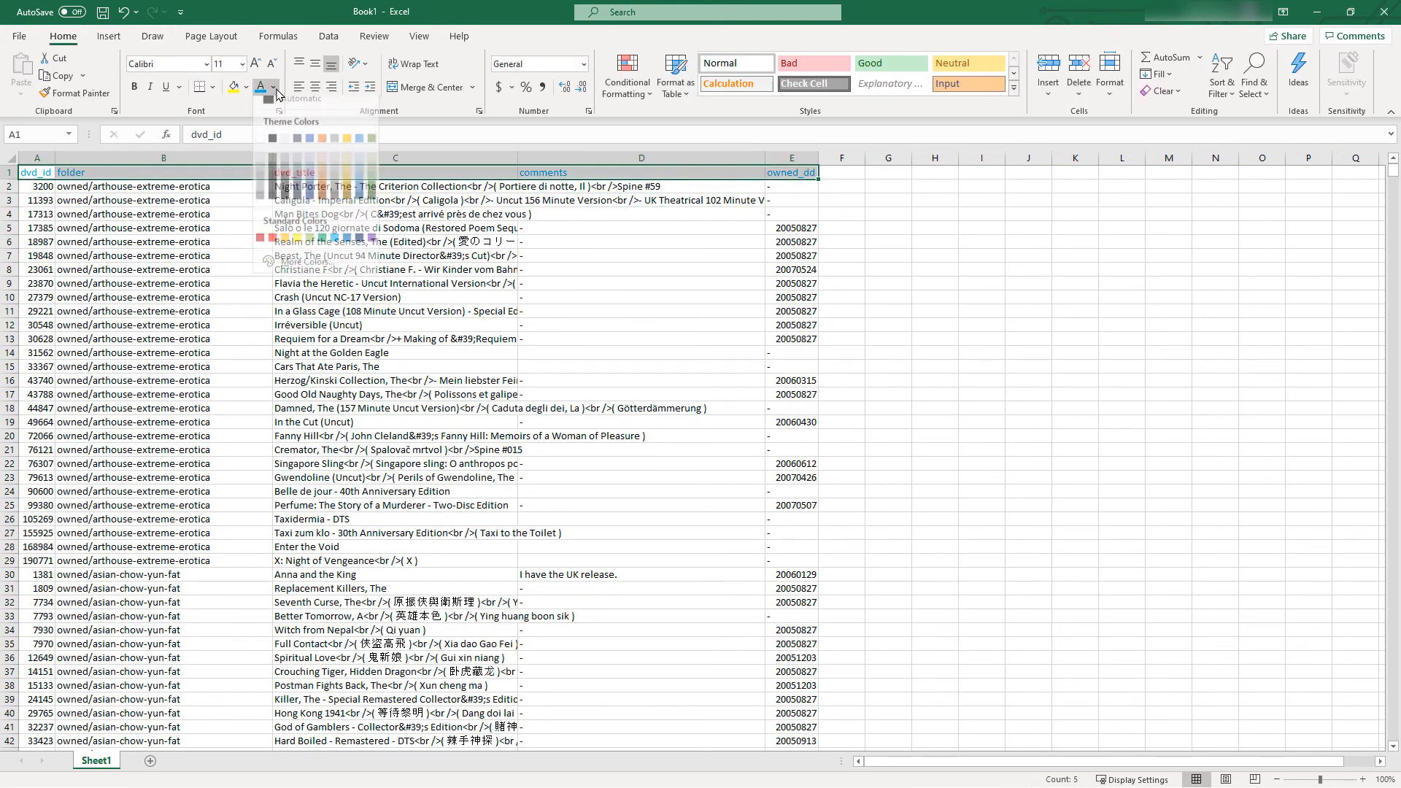
pyautogui.click(413, 386)
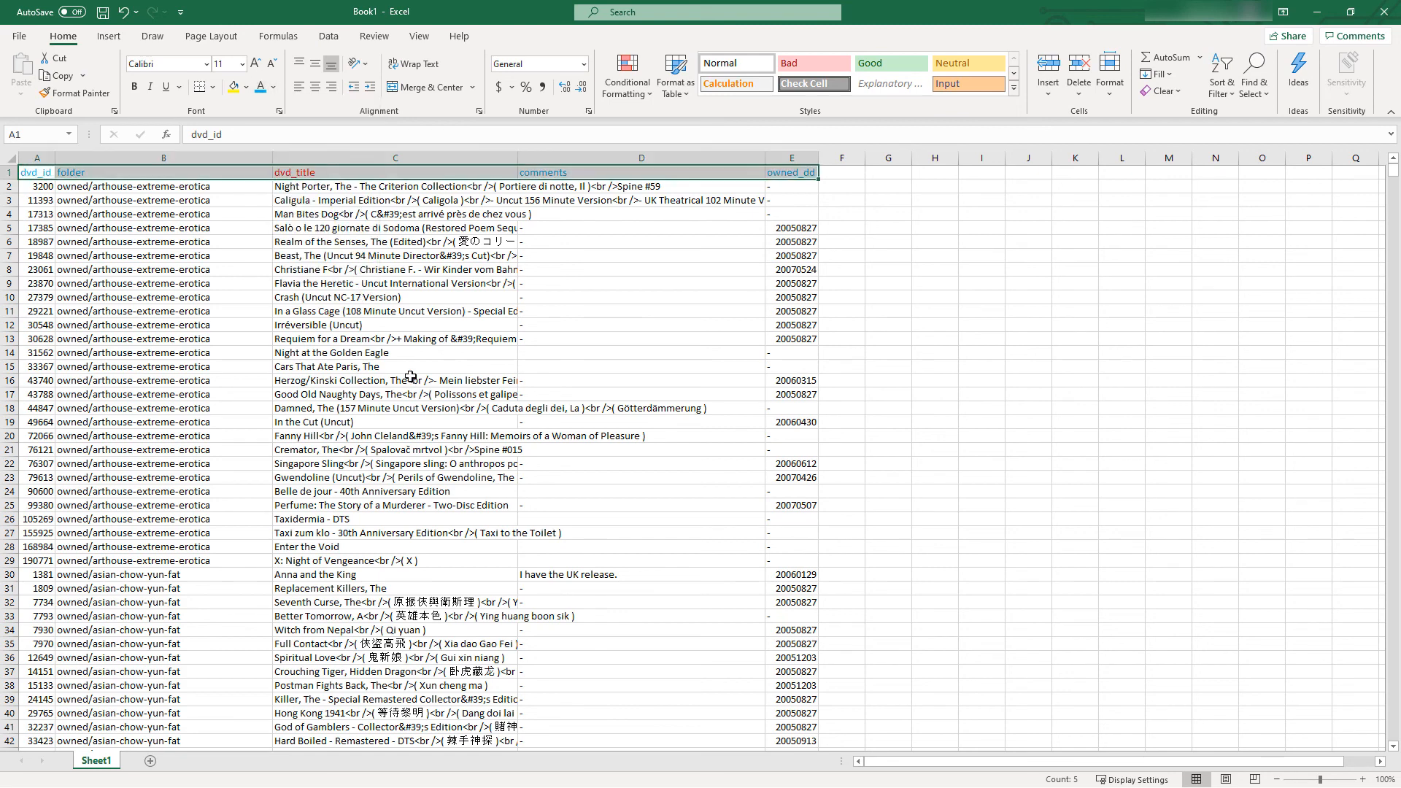
pyautogui.click(246, 87)
pyautogui.click(283, 127)
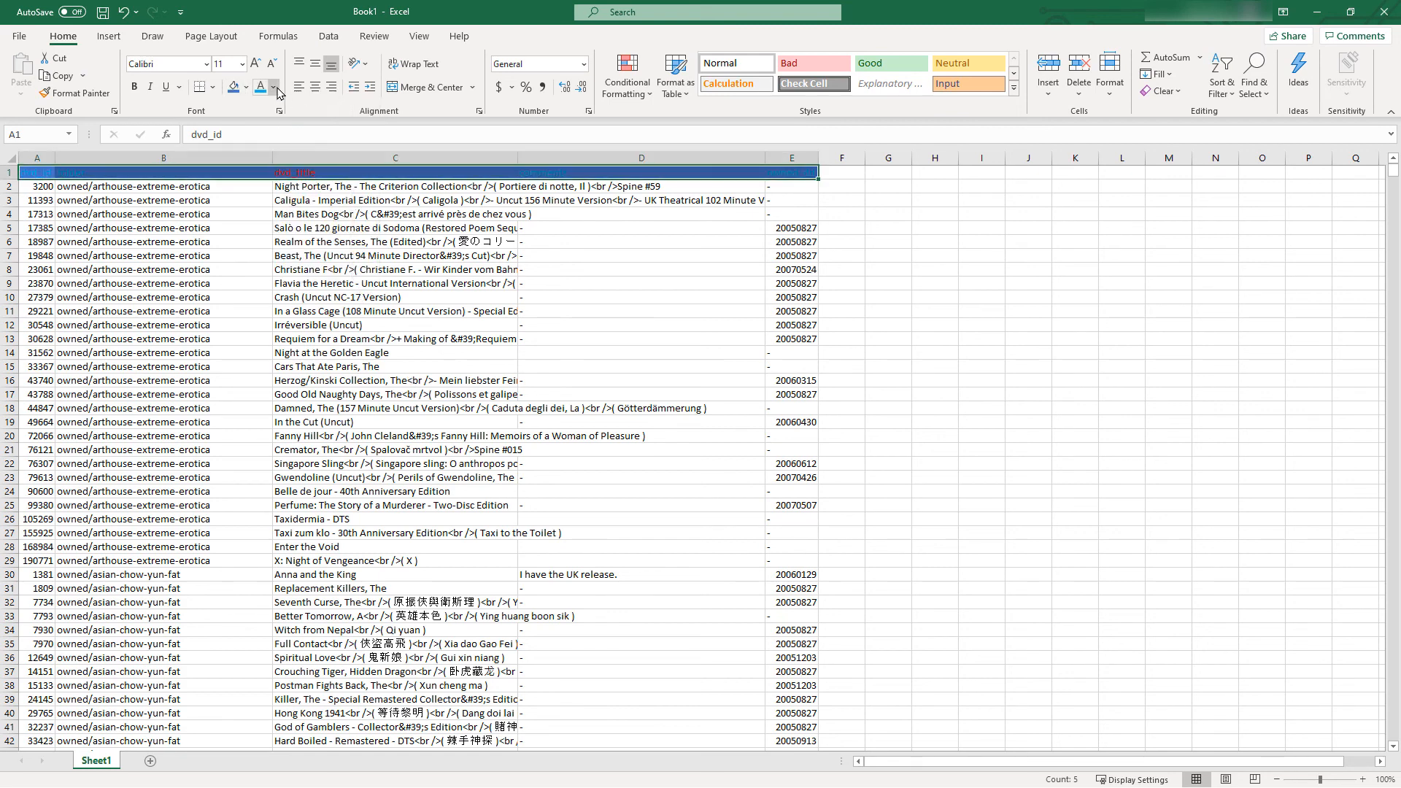
pyautogui.click(273, 87)
pyautogui.click(273, 191)
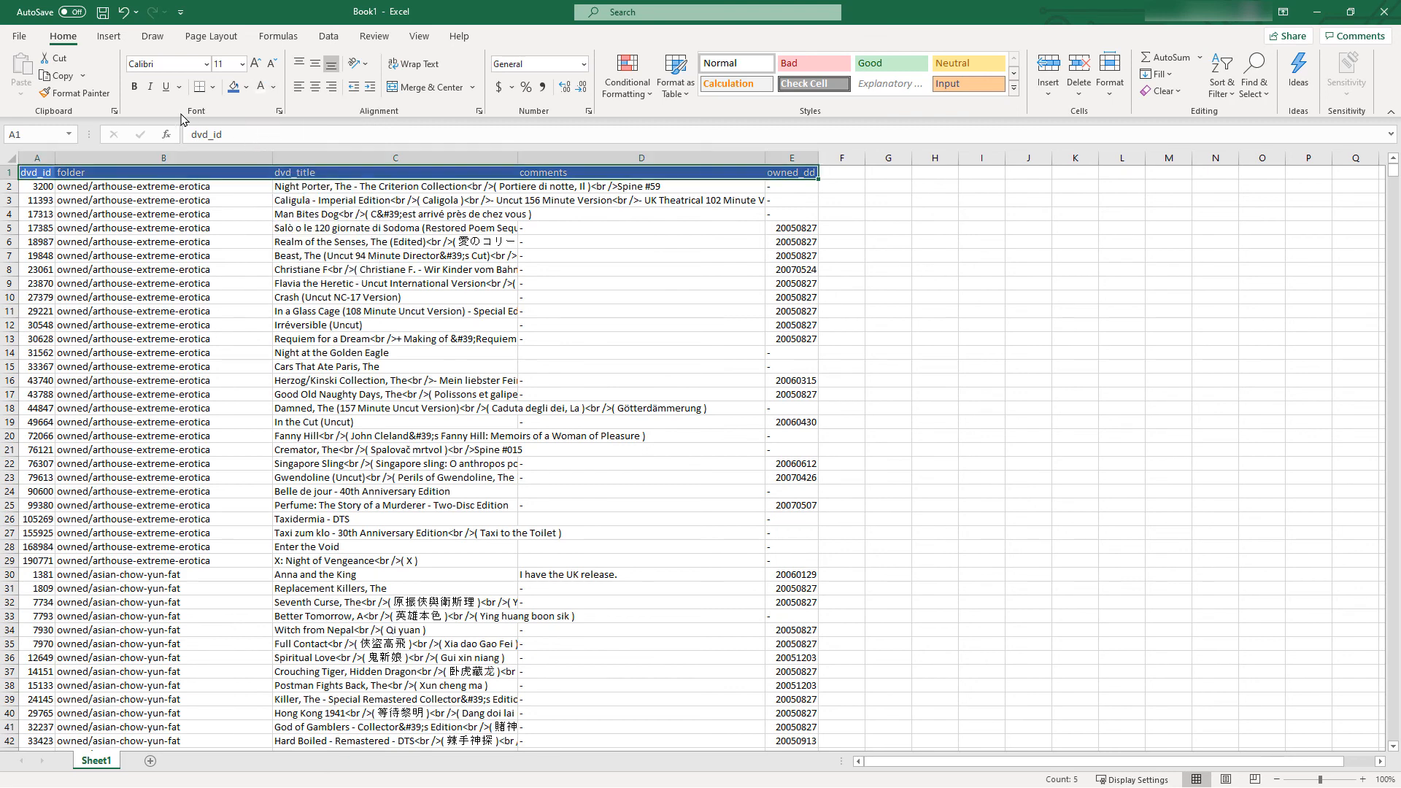
pyautogui.click(456, 330)
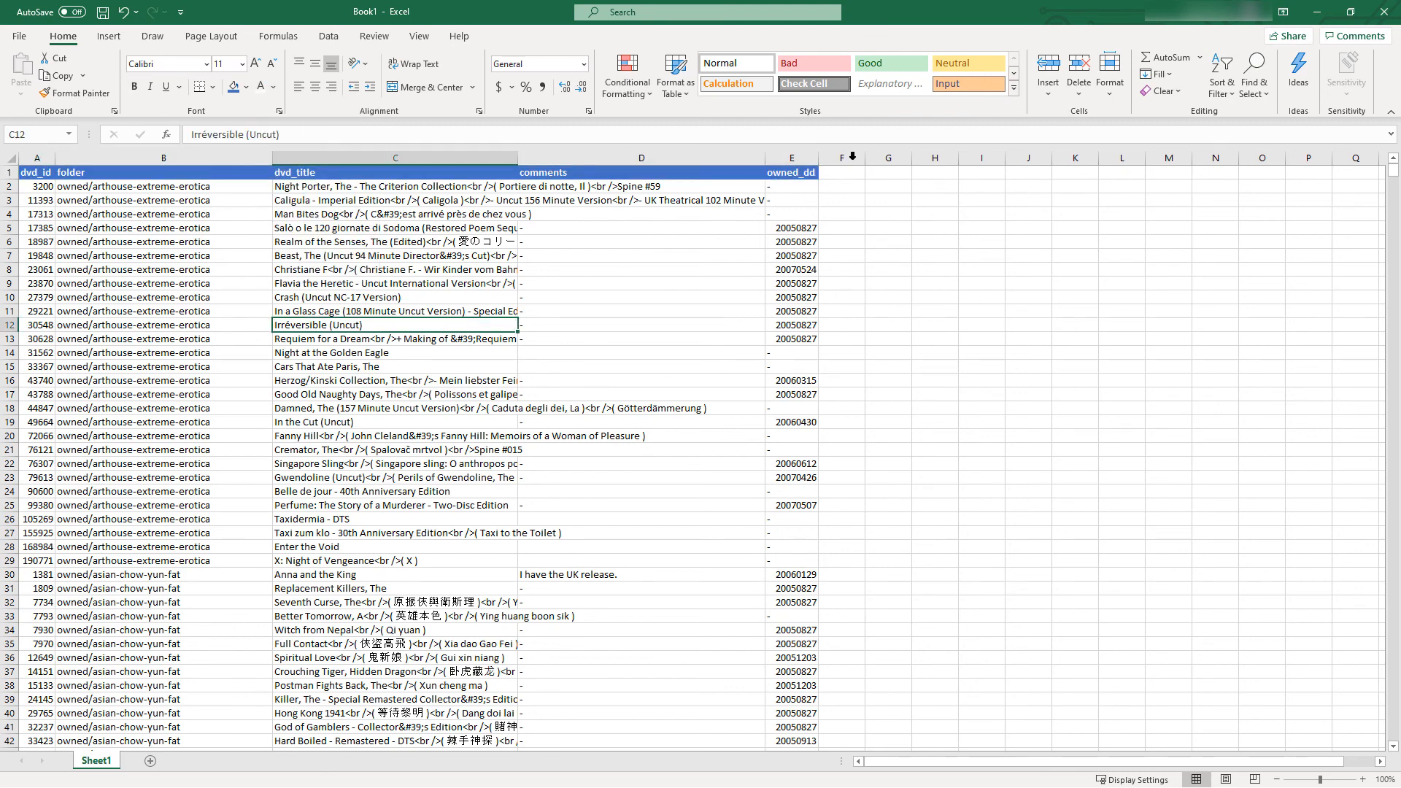
# Apply light blue outline and inside borders to the whole table from A1 to the last record in column E
pyautogui.click(804, 172)
pyautogui.hotkey('ctrl', 'Home')
pyautogui.hotkey('ctrl', 'shift', 'Down')
pyautogui.hotkey('shift', 'Right')
pyautogui.hotkey('shift', 'Right')
pyautogui.hotkey('shift', 'Right')
pyautogui.hotkey('shift', 'Right')
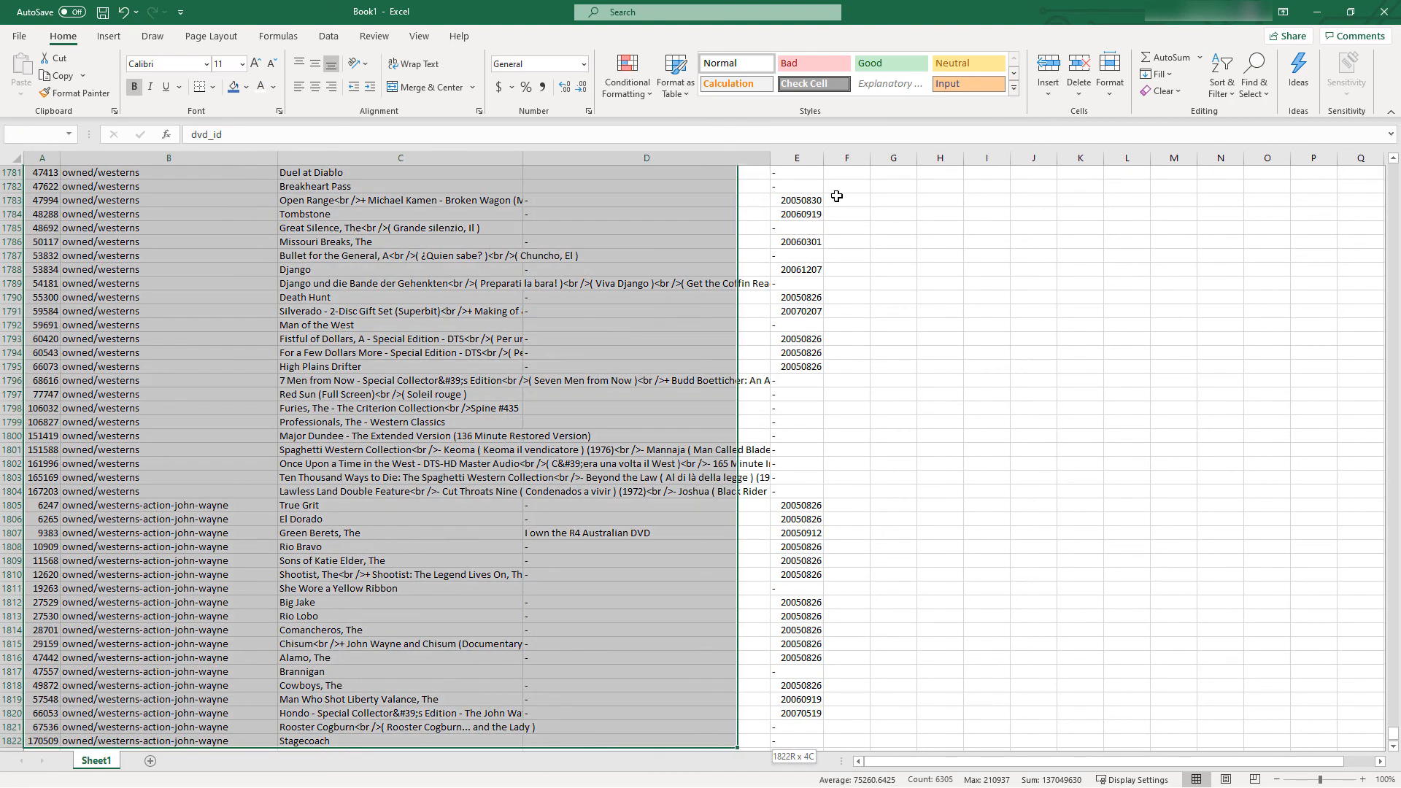
pyautogui.click(212, 87)
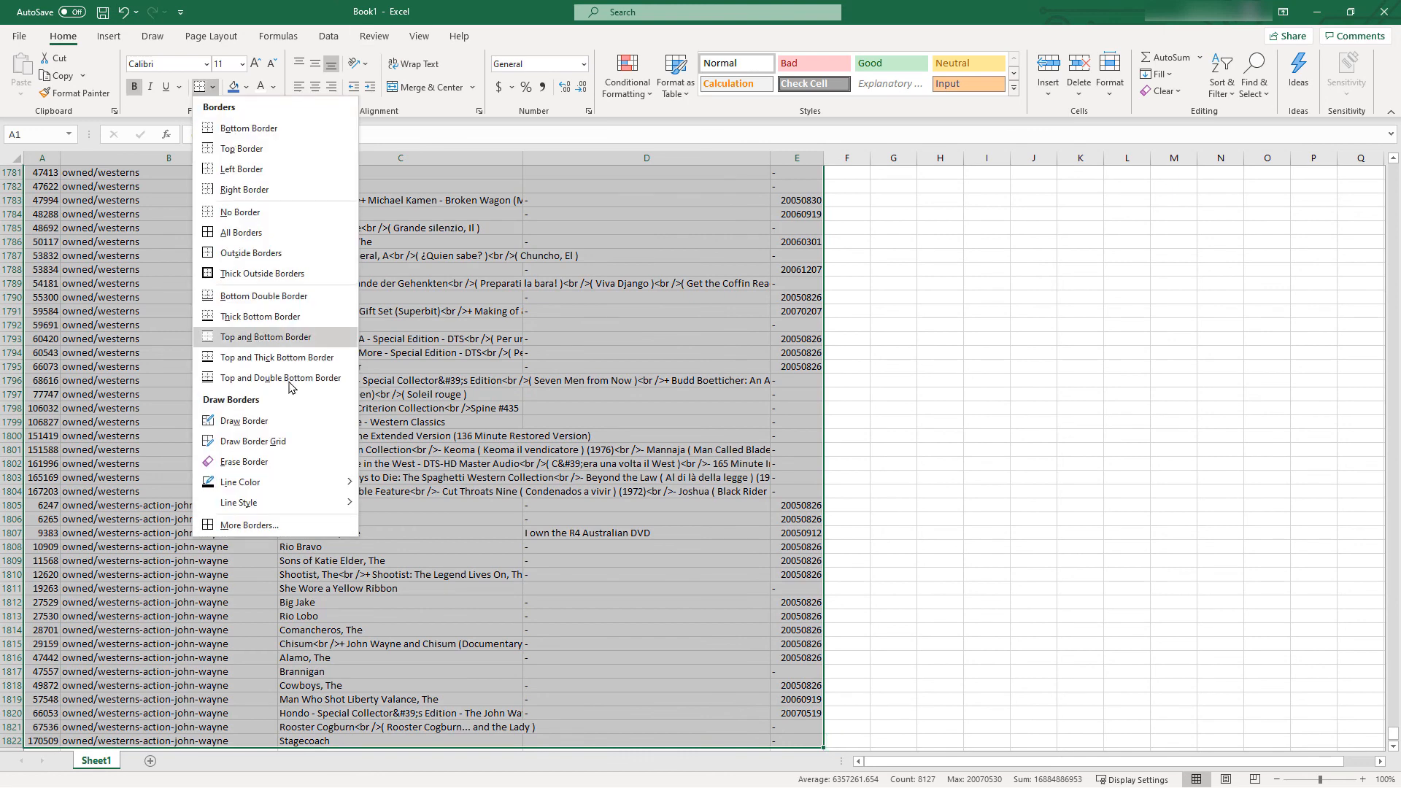
pyautogui.click(219, 526)
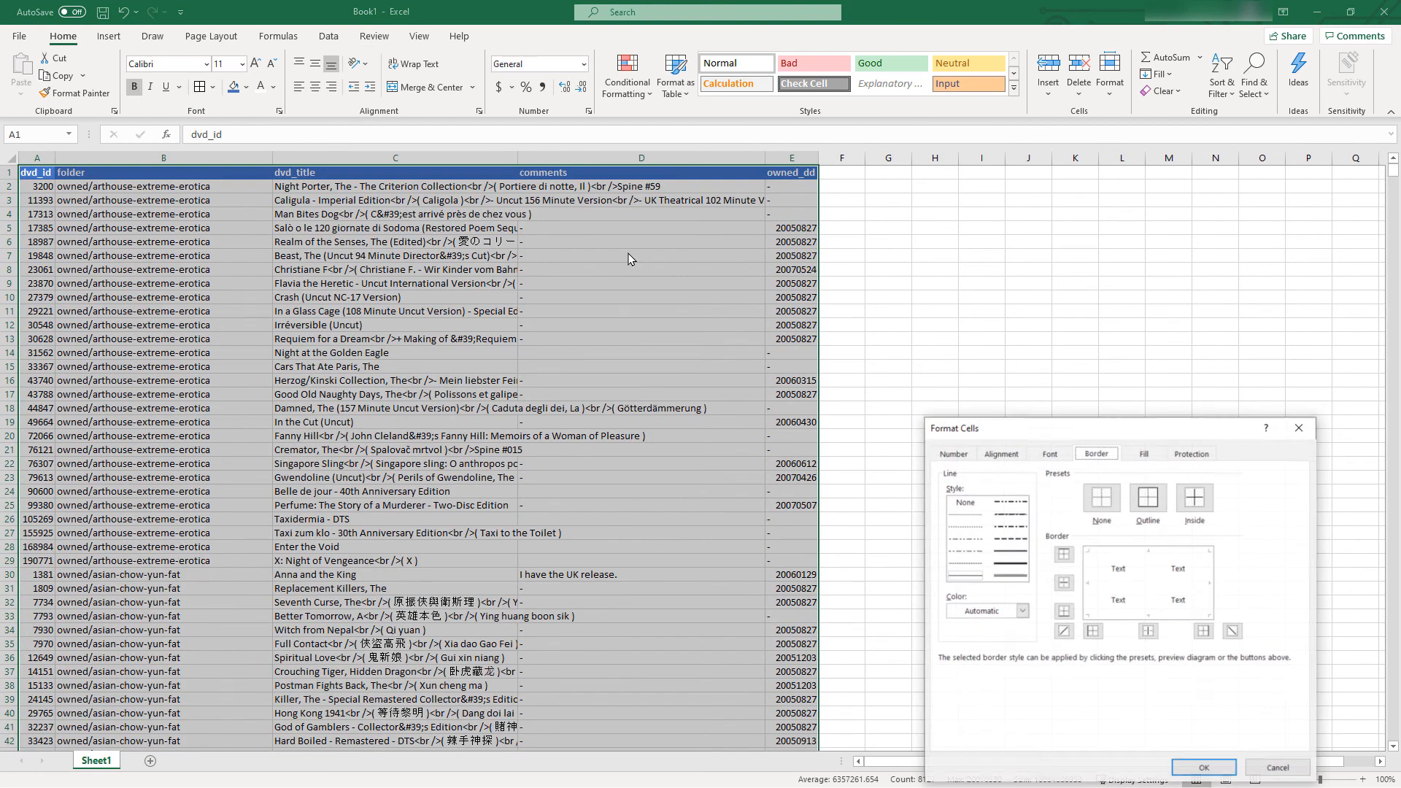
pyautogui.click(1022, 611)
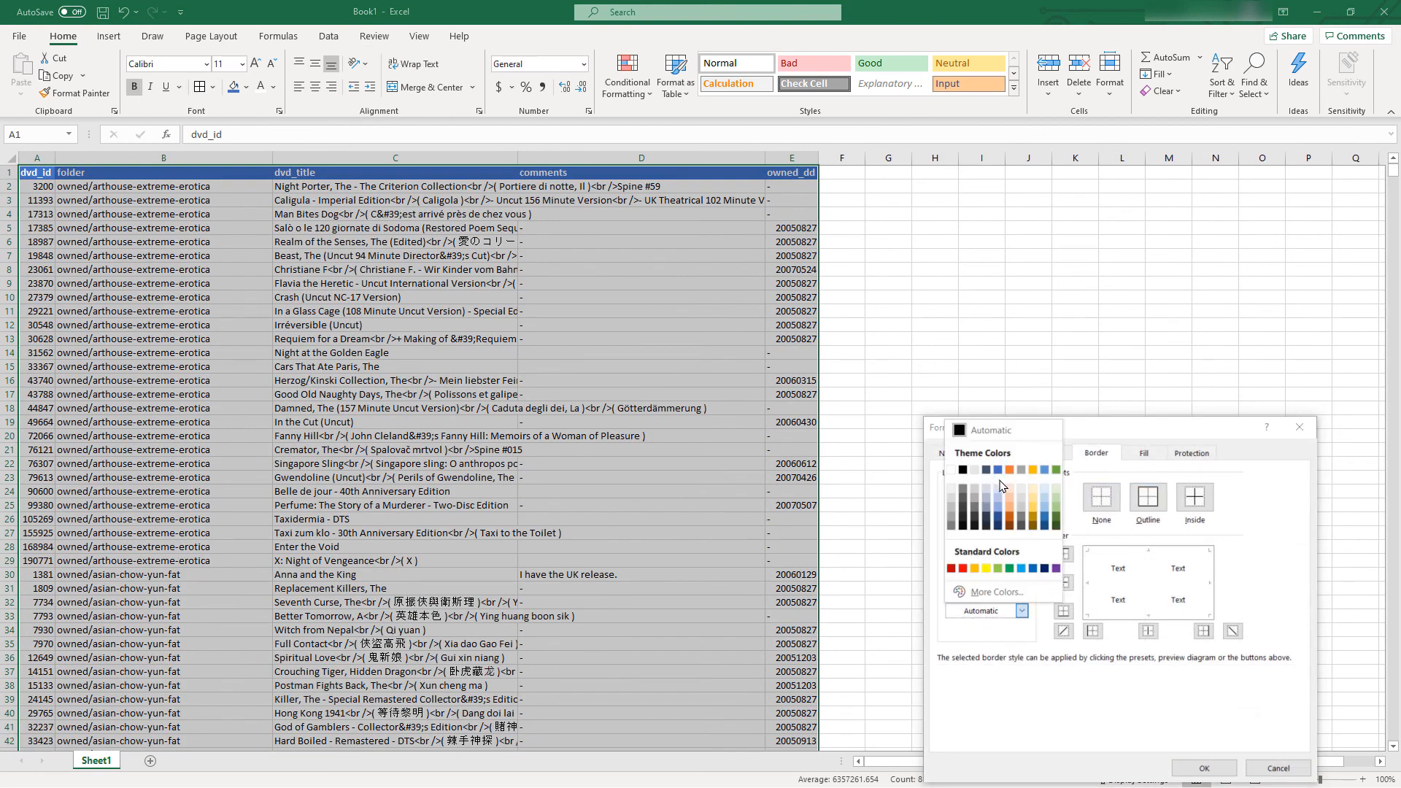
pyautogui.click(1001, 504)
pyautogui.click(1148, 497)
pyautogui.click(1195, 497)
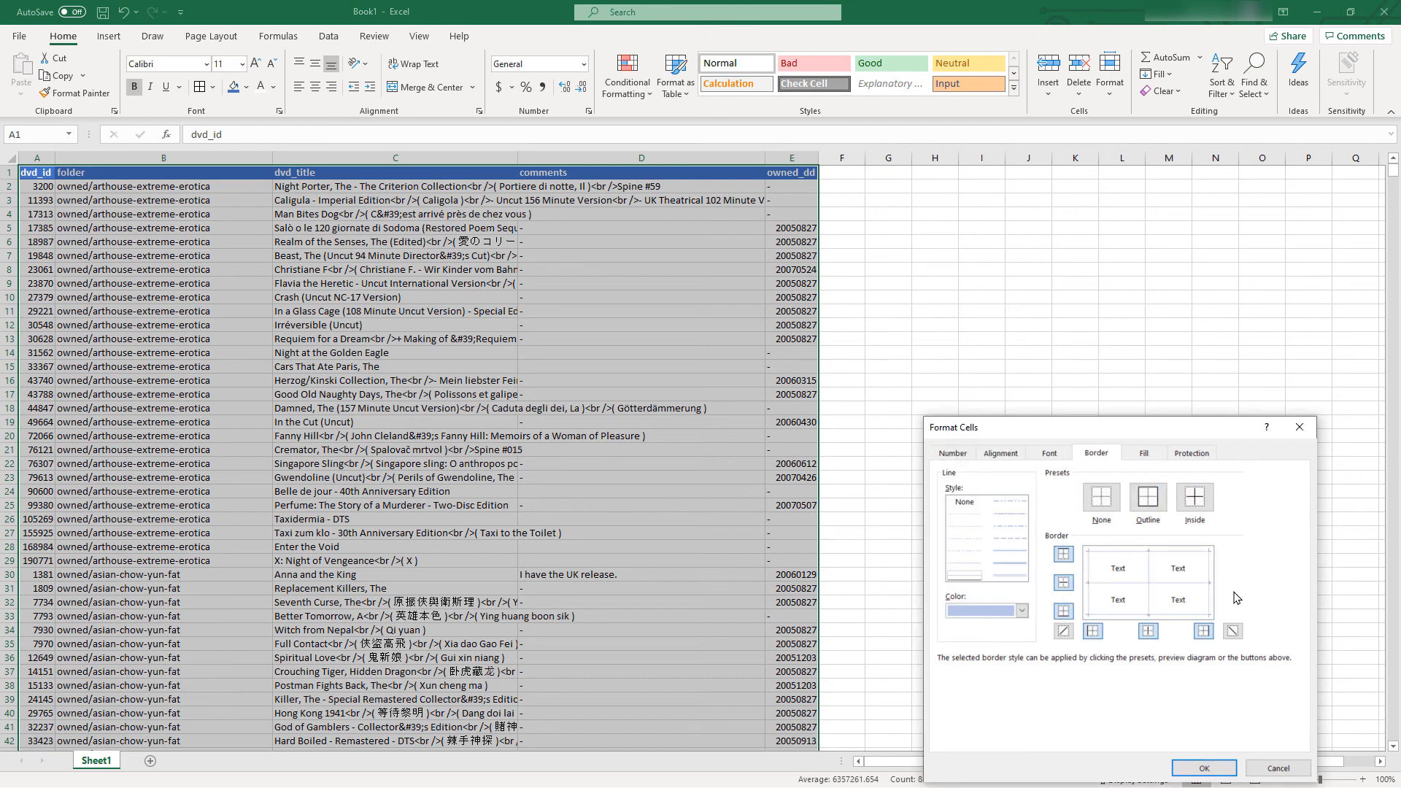
pyautogui.click(1228, 775)
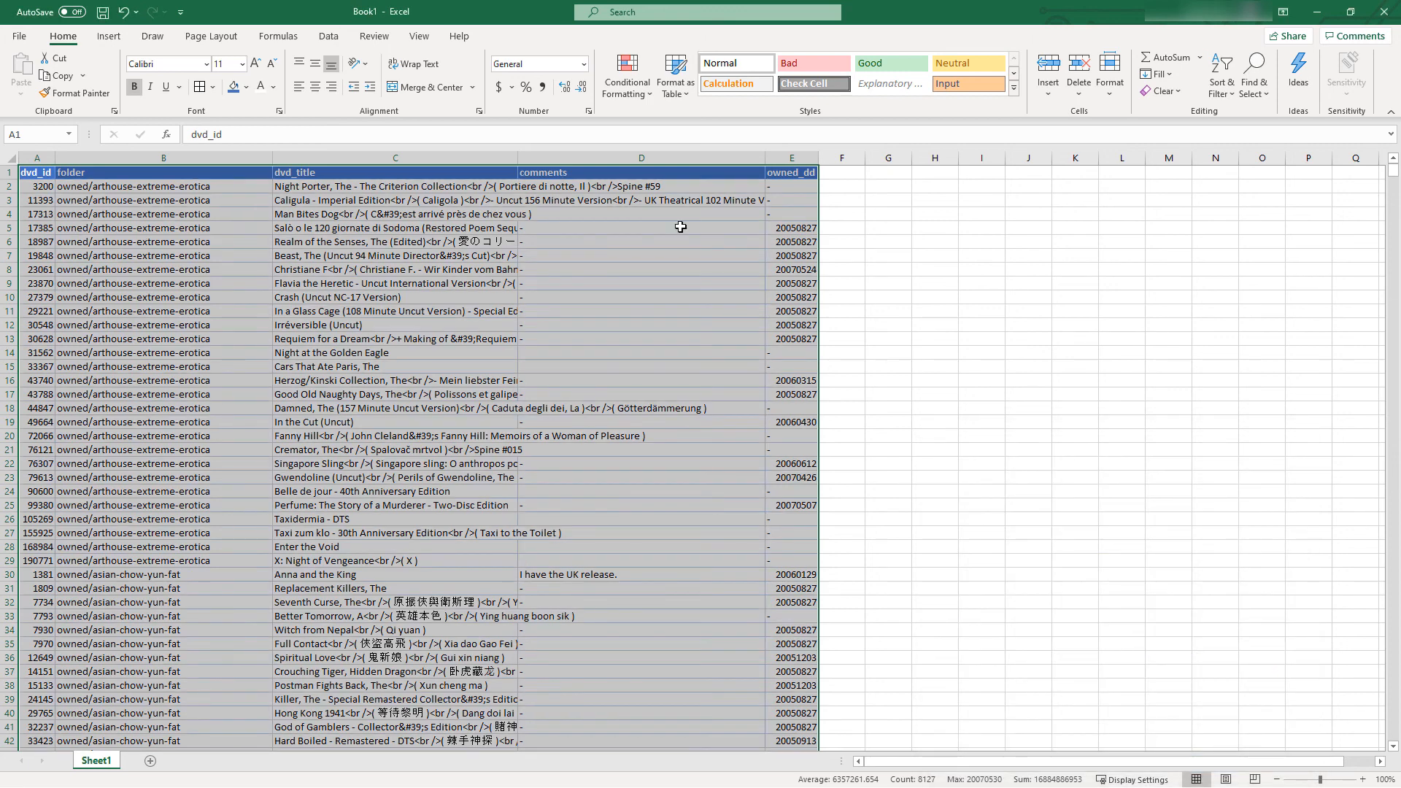
# Hide the worksheet gridlines on Sheet1
pyautogui.click(419, 36)
pyautogui.click(346, 86)
pyautogui.click(658, 489)
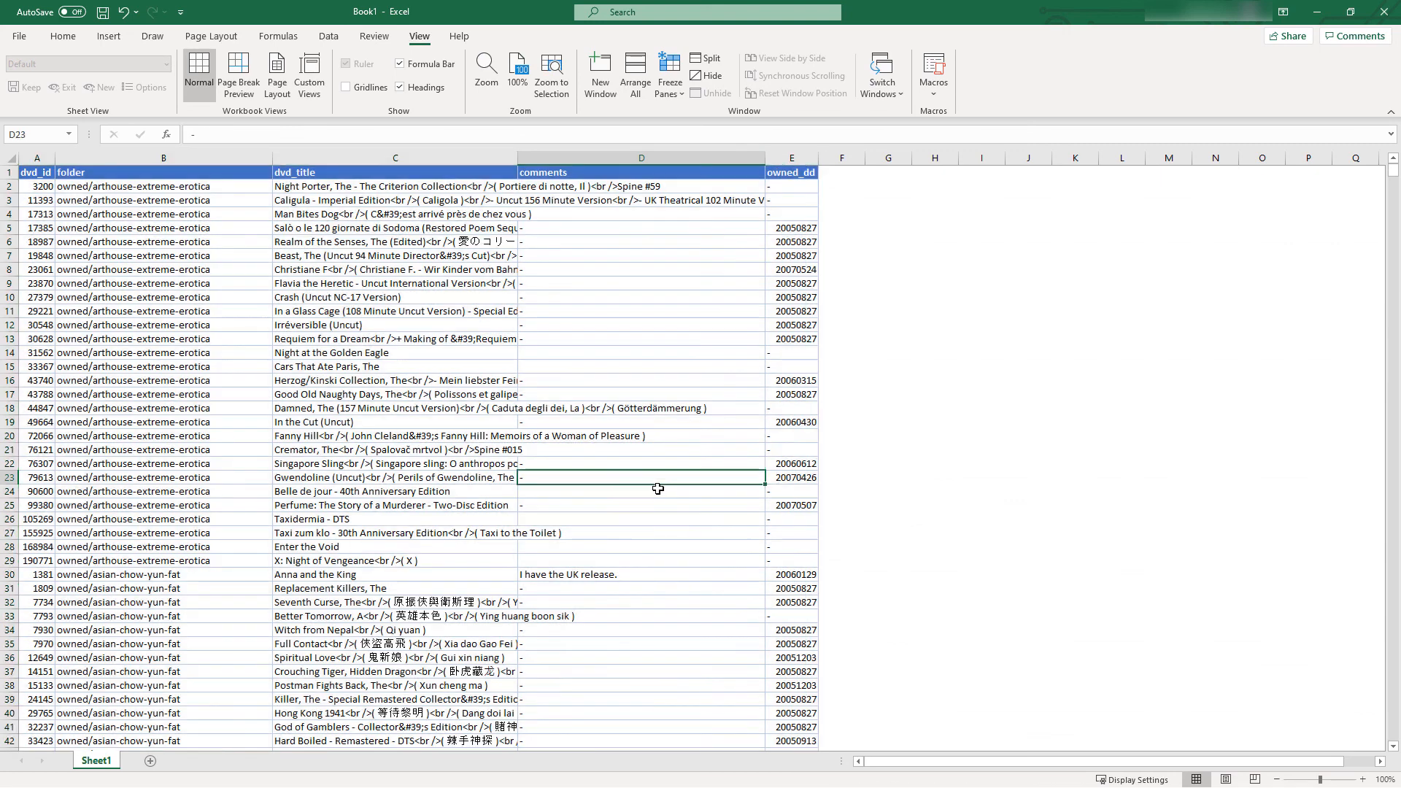
# Centre the contents of the owned_dd column and widen the dvd_title column
pyautogui.click(793, 157)
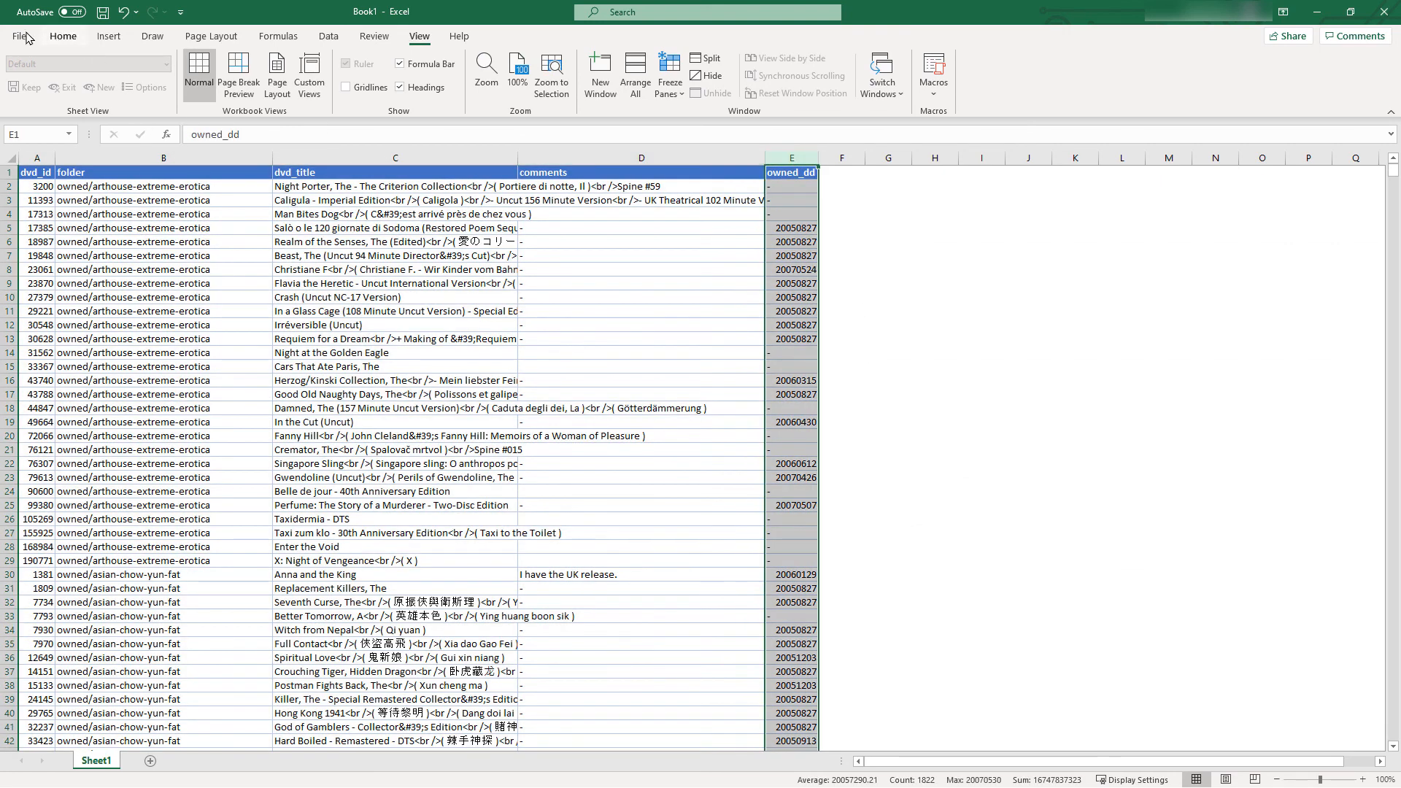
pyautogui.click(63, 35)
pyautogui.click(315, 87)
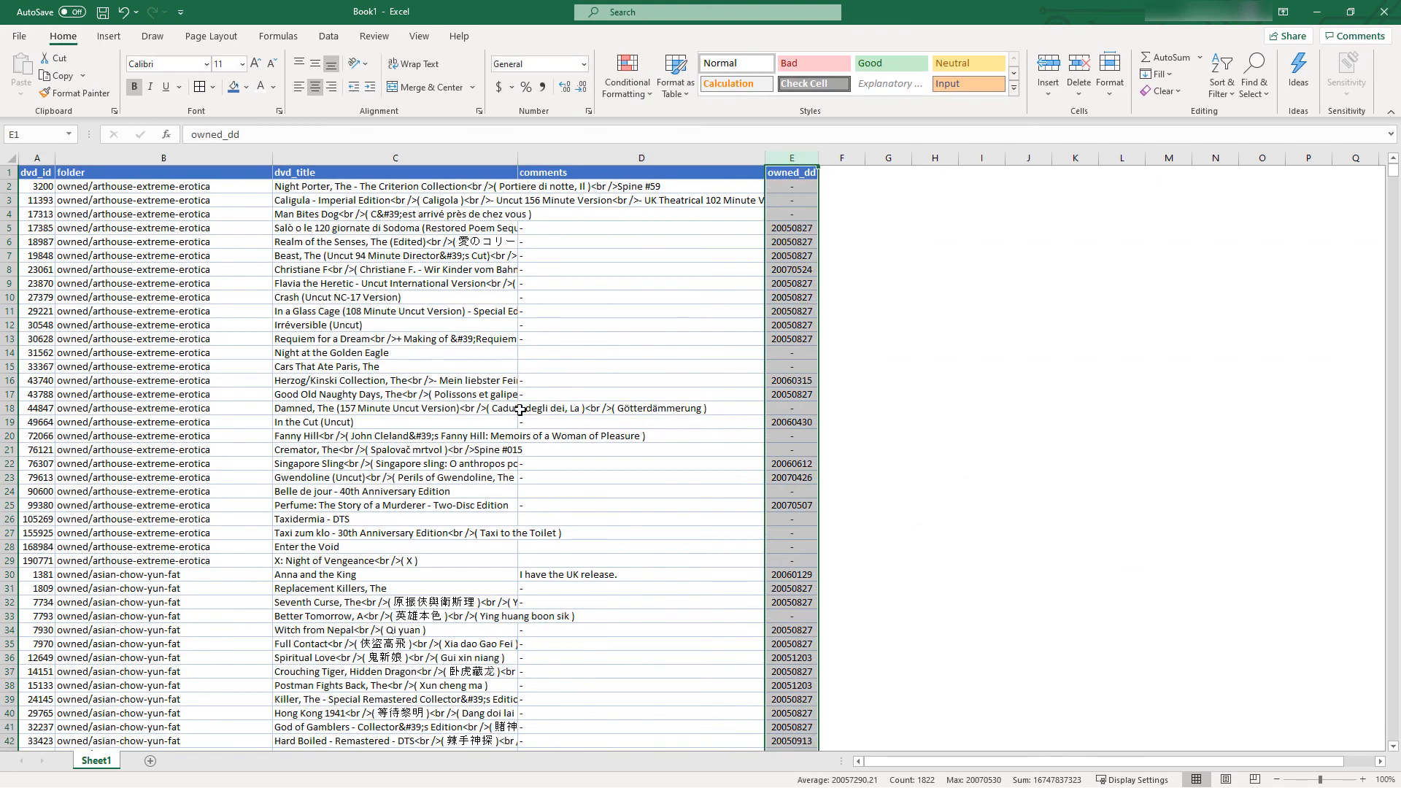
pyautogui.click(555, 450)
pyautogui.moveTo(517, 162); pyautogui.dragTo(614, 163)
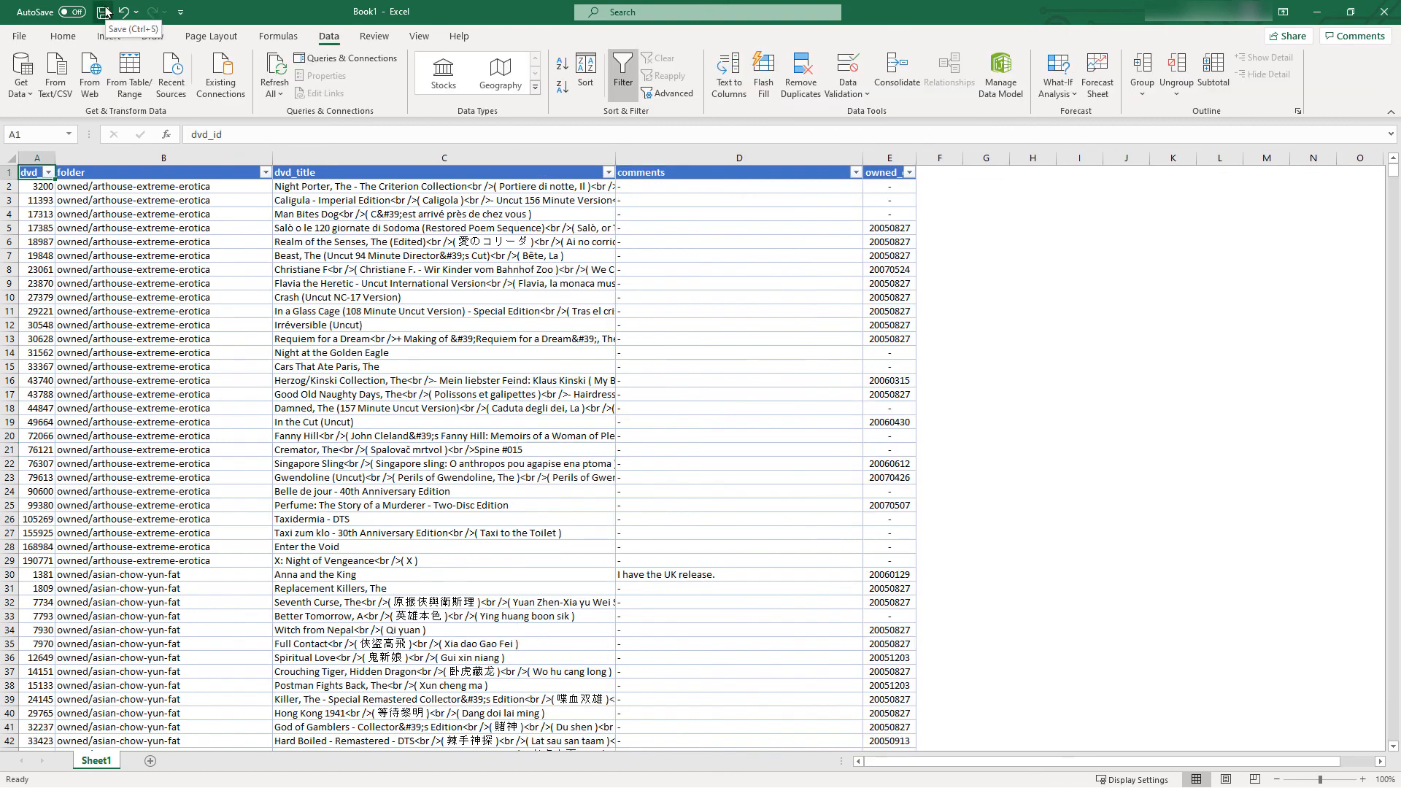